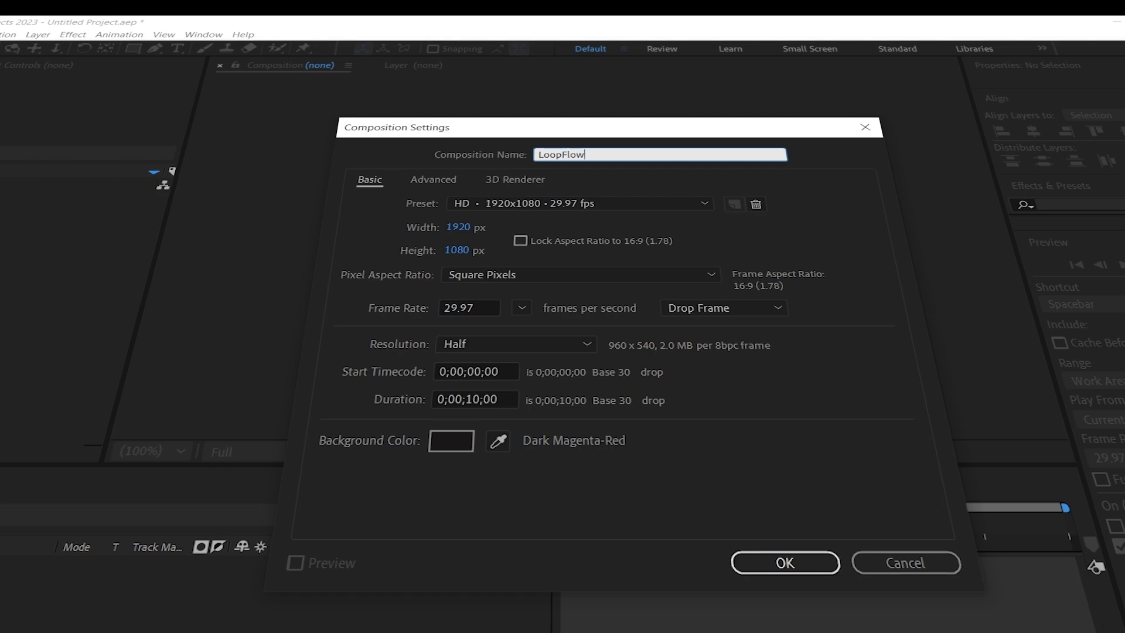
- Create the HD 1920x1080, 29.97 fps composition named LoopFlow and import the waterfall image into the project
click(785, 562)
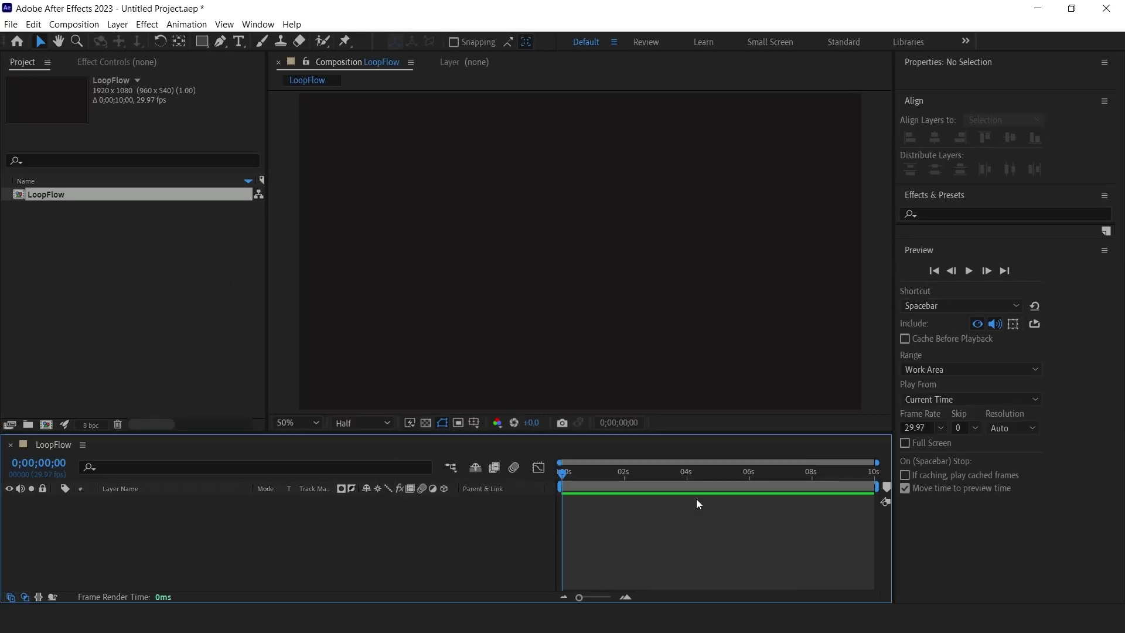
double_click(165, 241)
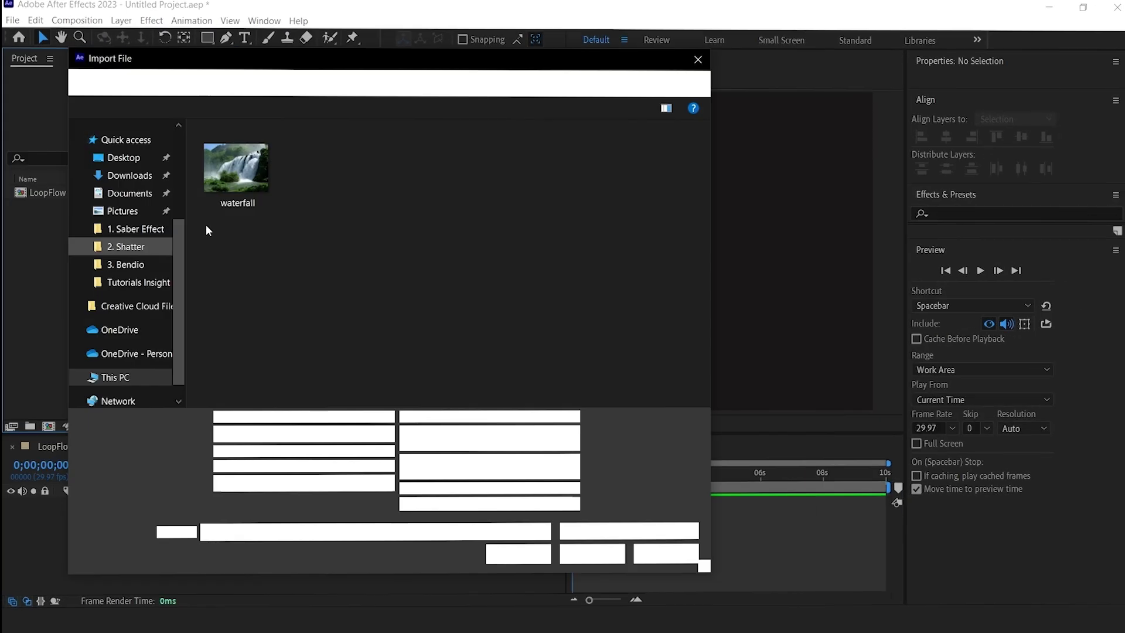
click(234, 171)
click(764, 597)
- Add waterfall.jpg to the LoopFlow composition as a layer and scale it to fit the composition's width
drag(76, 151, 334, 545)
right_click(681, 282)
mouse_move(761, 268)
click(923, 482)
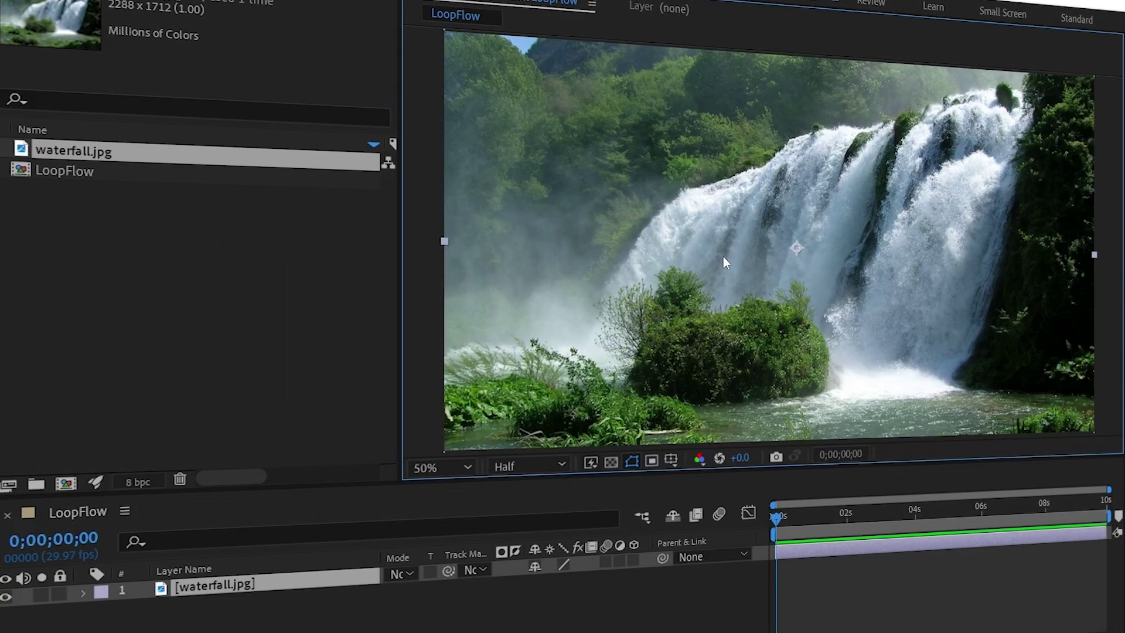
click(448, 462)
click(445, 121)
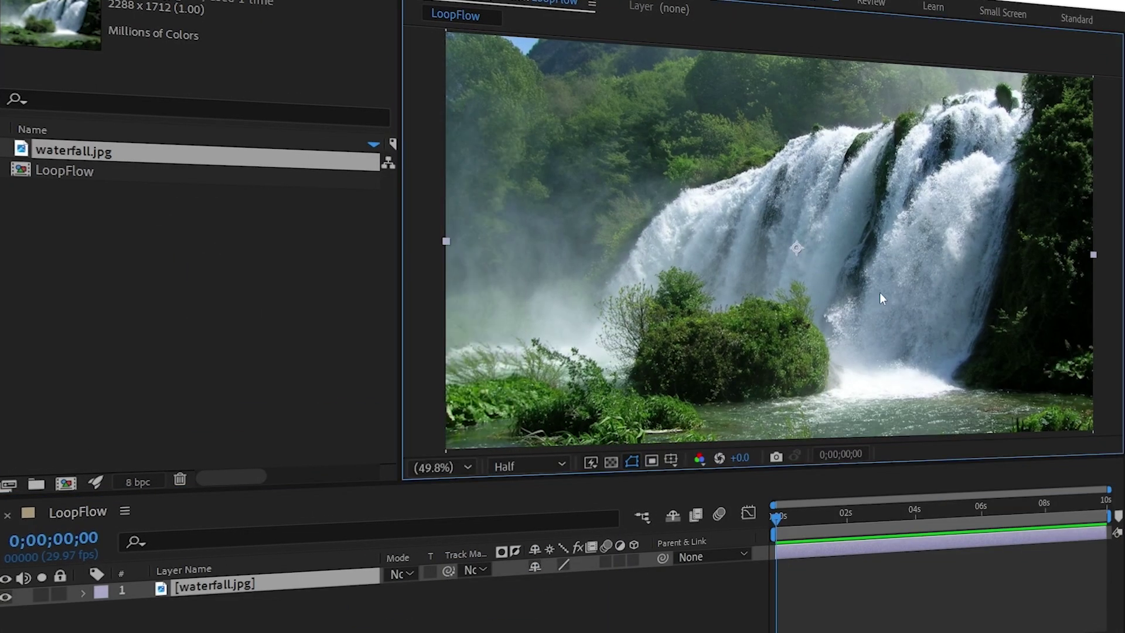
- Find the loopFlow effect by searching for "loop" and apply it to the waterfall layer
key(ctrl+space)
text(loop)
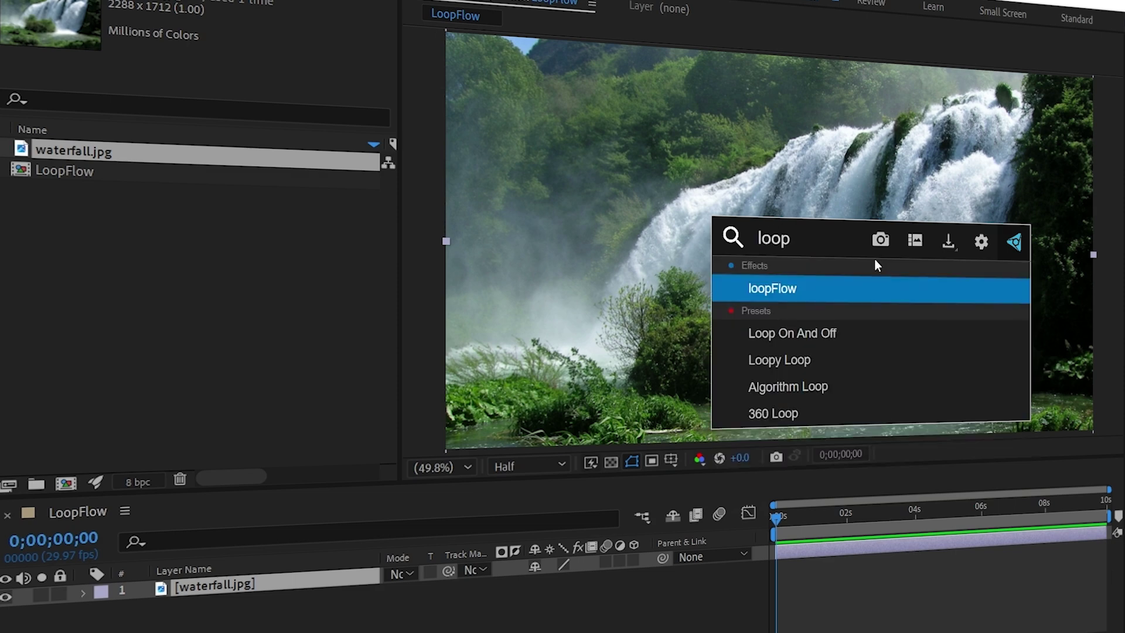
click(785, 290)
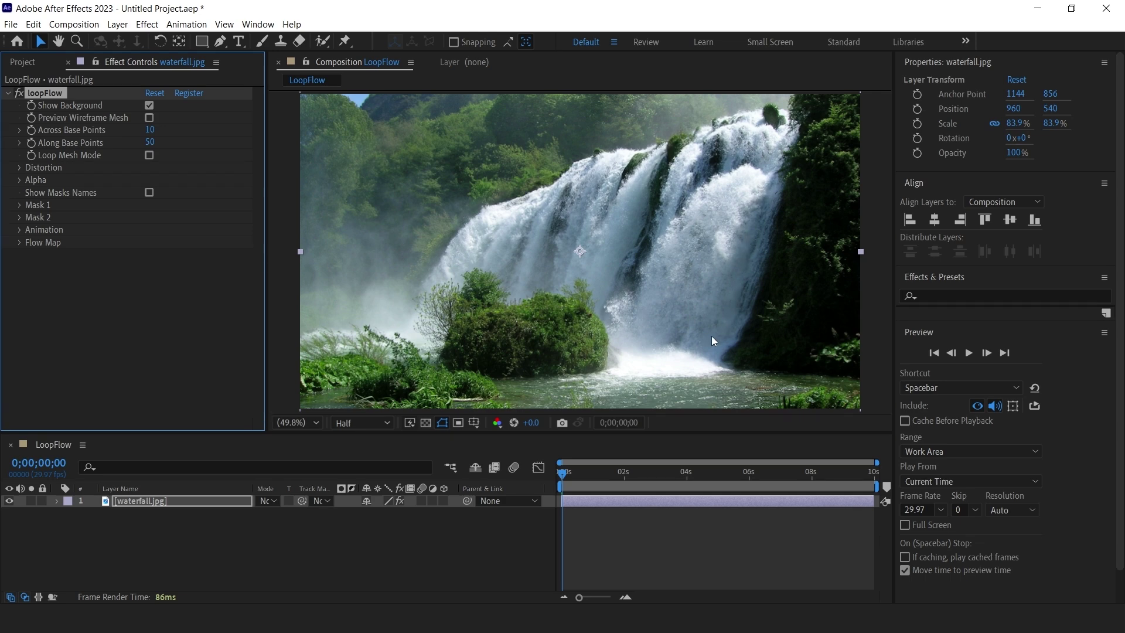
- Draw two open mask paths with the Pen tool, following the left and right edges of the main cascade from its crest to its base
click(223, 43)
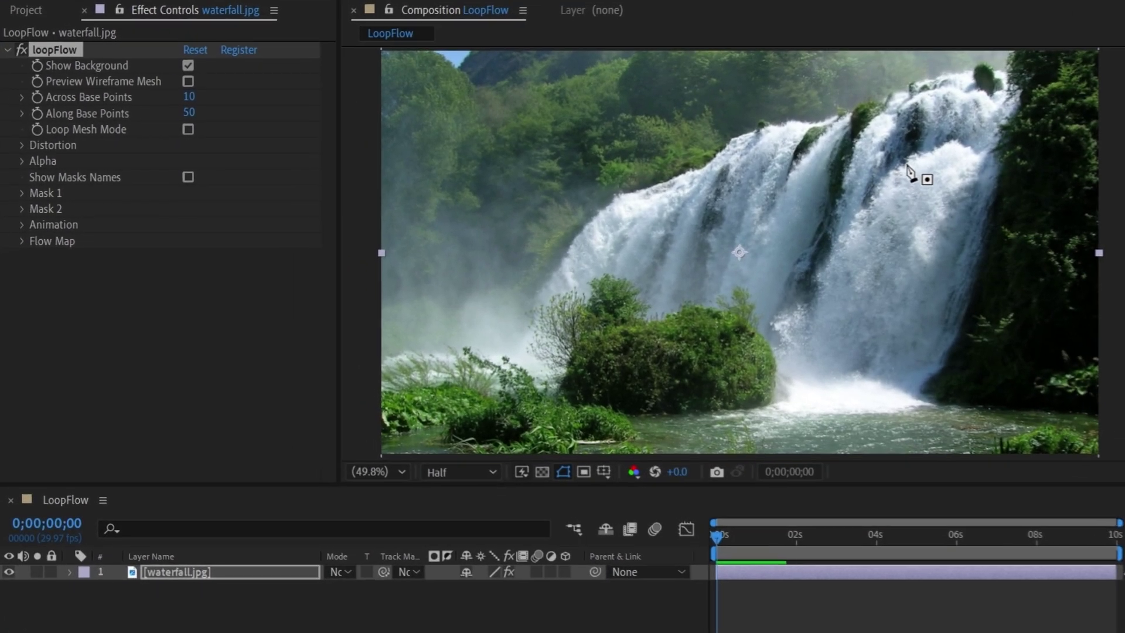
click(762, 176)
click(804, 361)
drag(915, 167, 897, 178)
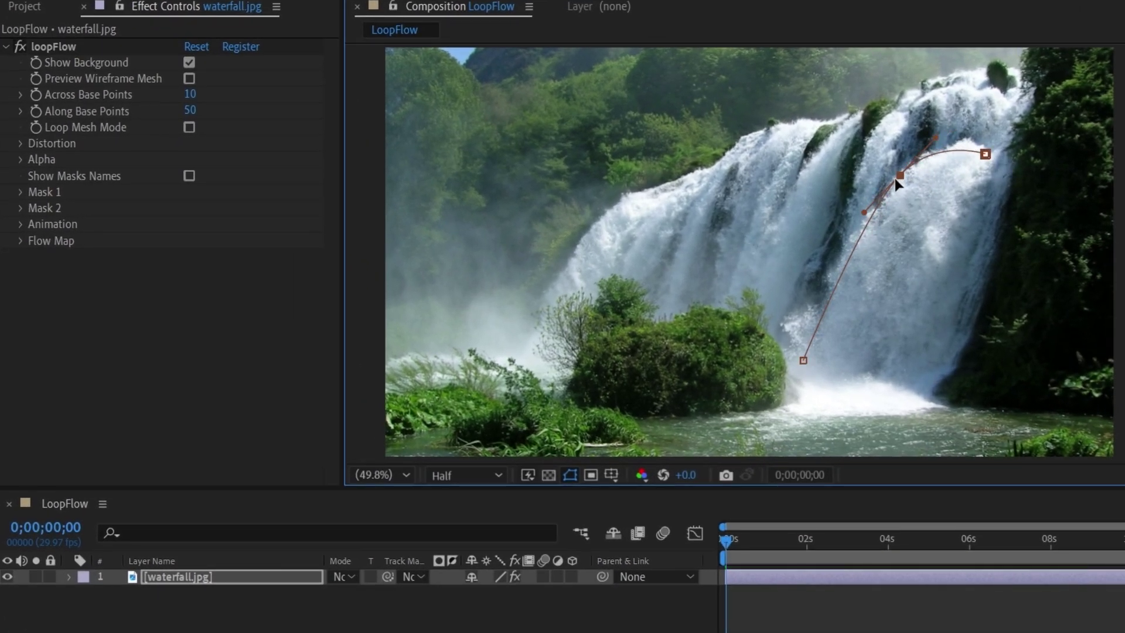
click(996, 162)
drag(903, 376, 885, 390)
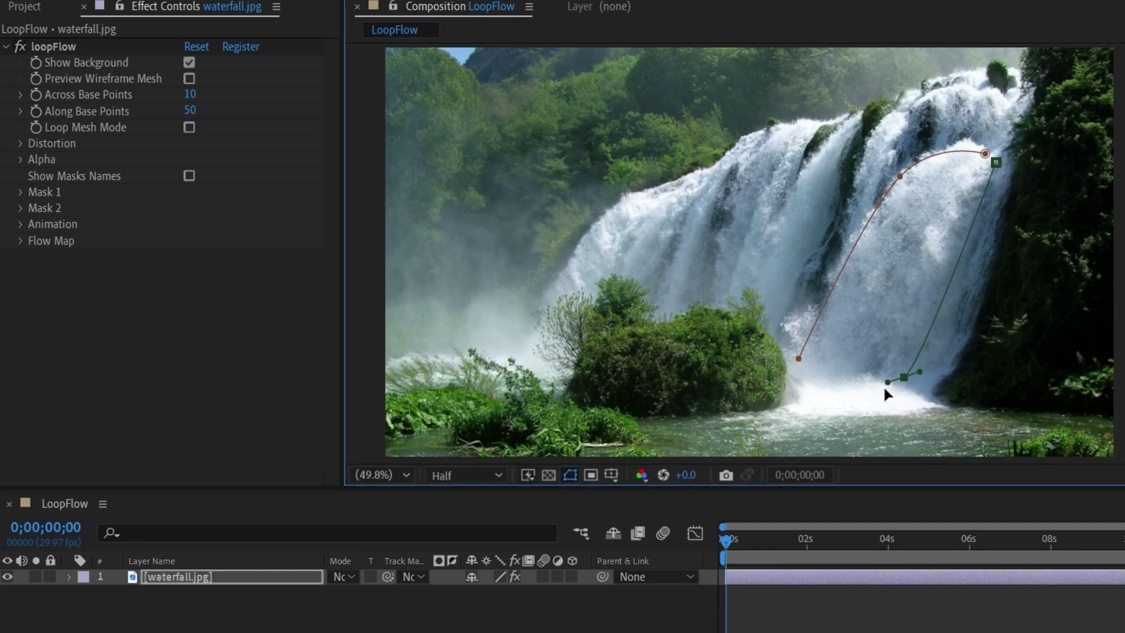
- Assign the left path as Mask 1 and the right path as Mask 2 in the loopFlow effect
click(22, 192)
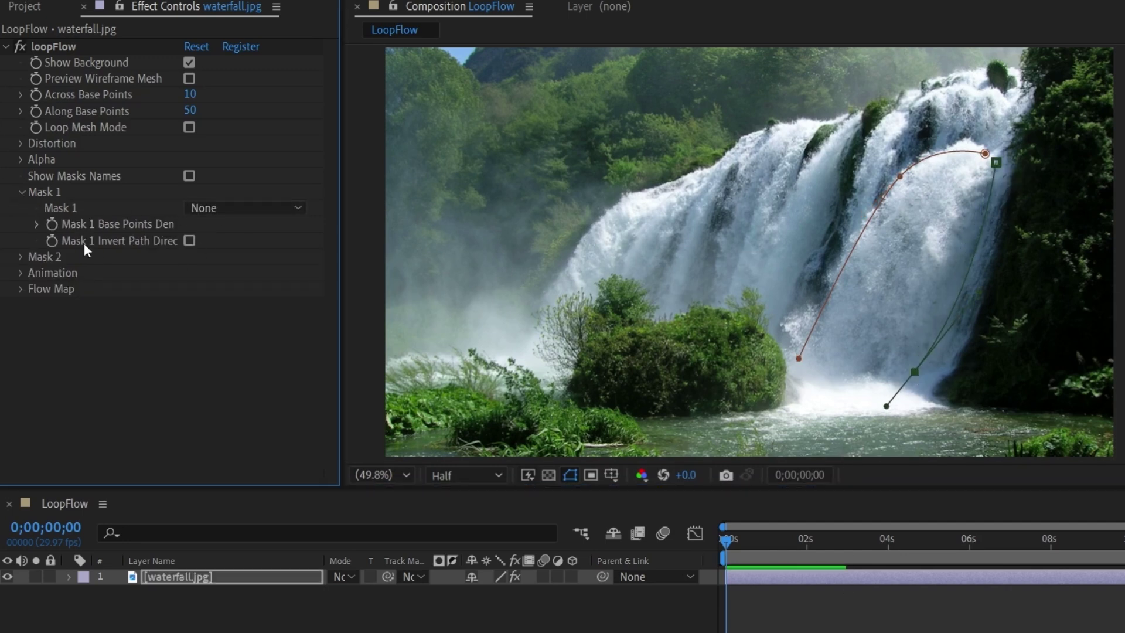
click(210, 209)
click(228, 247)
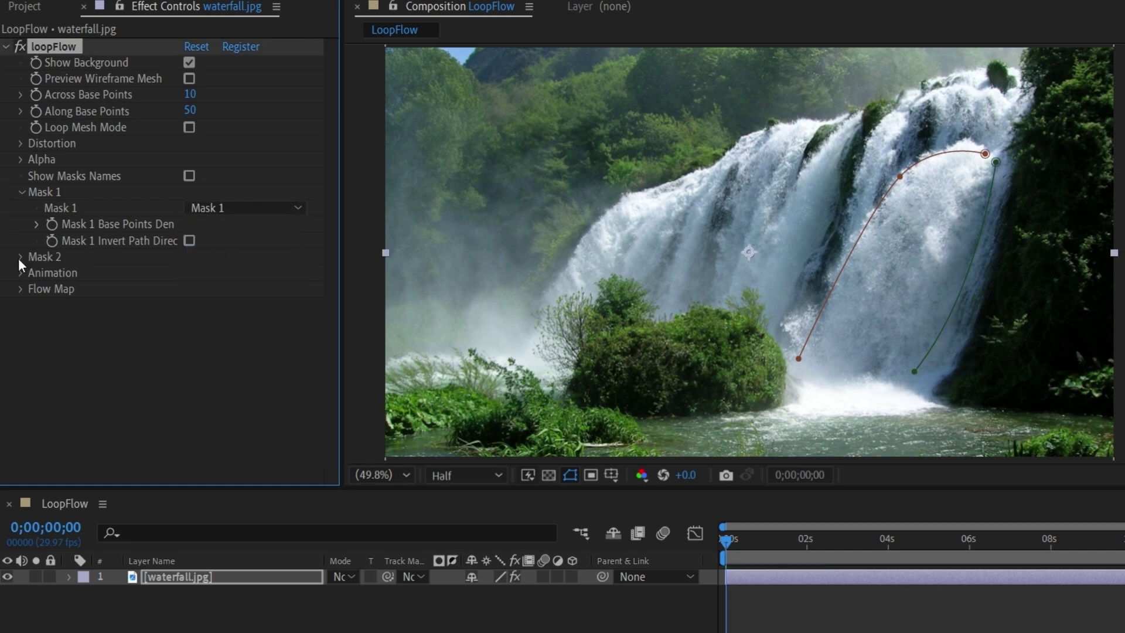
click(20, 257)
click(213, 271)
click(239, 329)
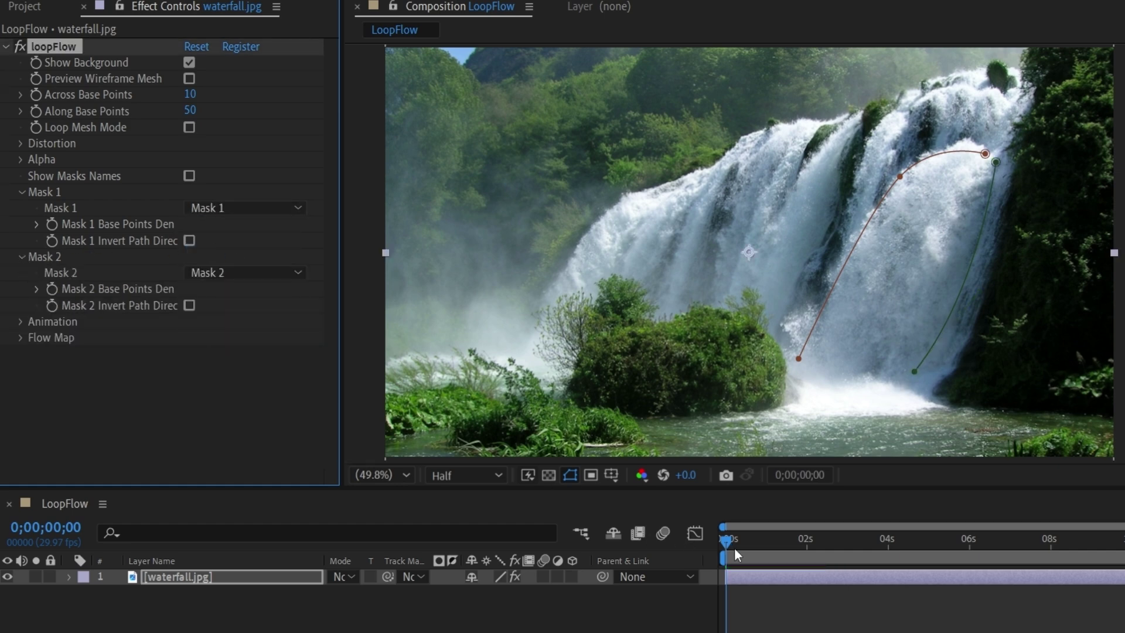
- Play the composition from the start to check the flow between the two mask paths
click(719, 541)
key(space)
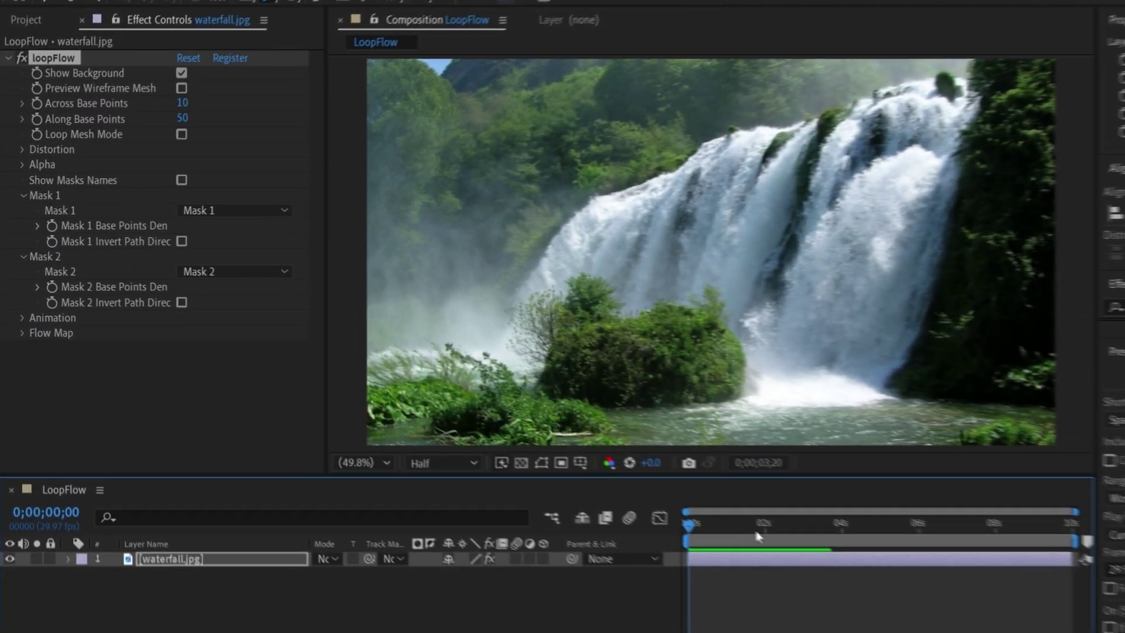
drag(616, 478, 557, 486)
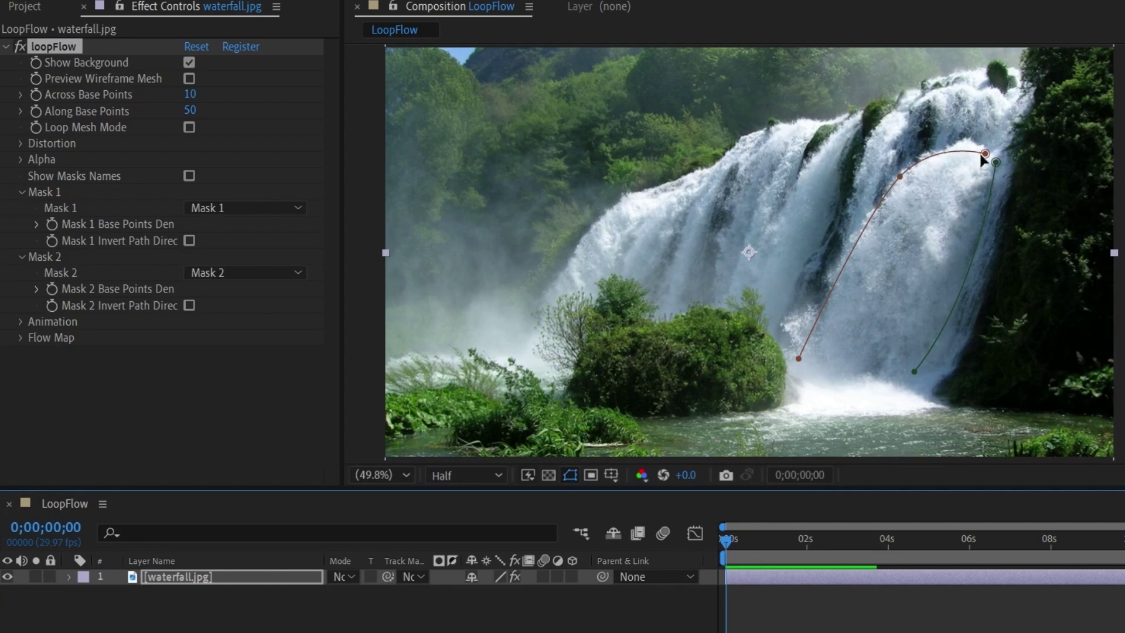
- Refine the end points of both mask paths using the temporary wireframe mesh preview, and play back the adjusted flow
click(757, 167)
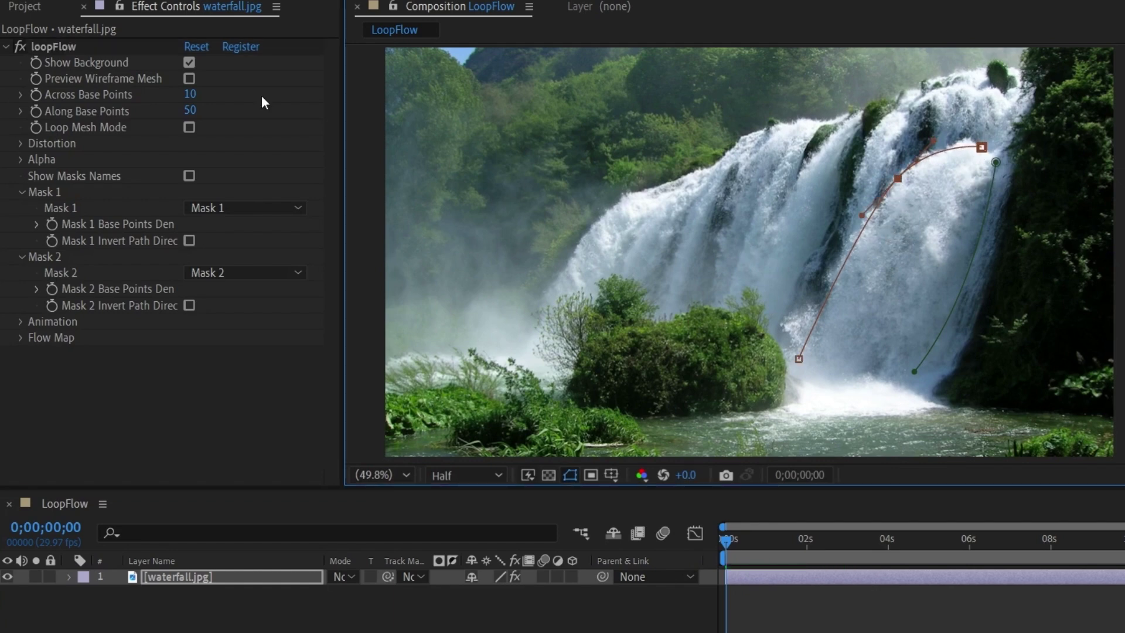
click(189, 78)
scroll(1106, 244, up, 2)
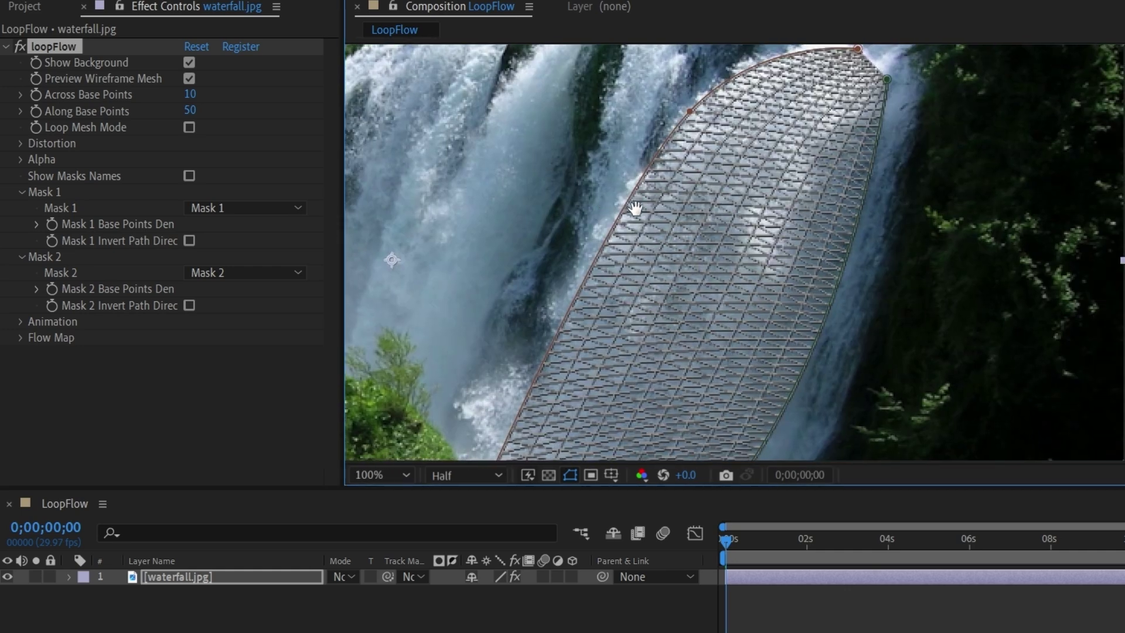
scroll(754, 191, down, 2)
click(803, 152)
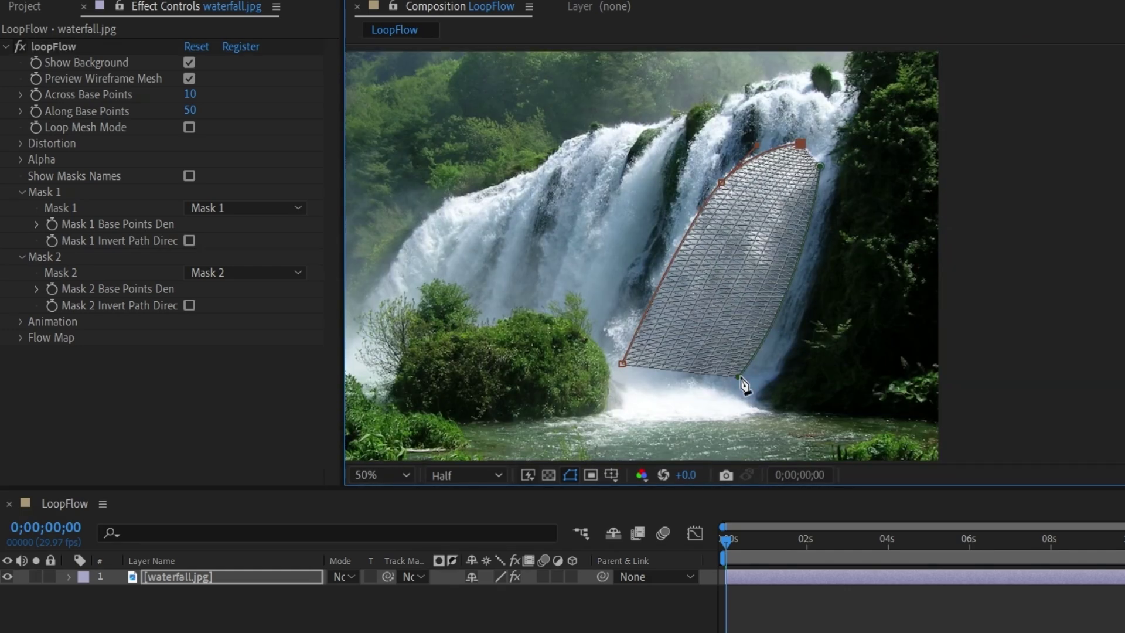
drag(739, 377, 745, 378)
drag(622, 363, 621, 367)
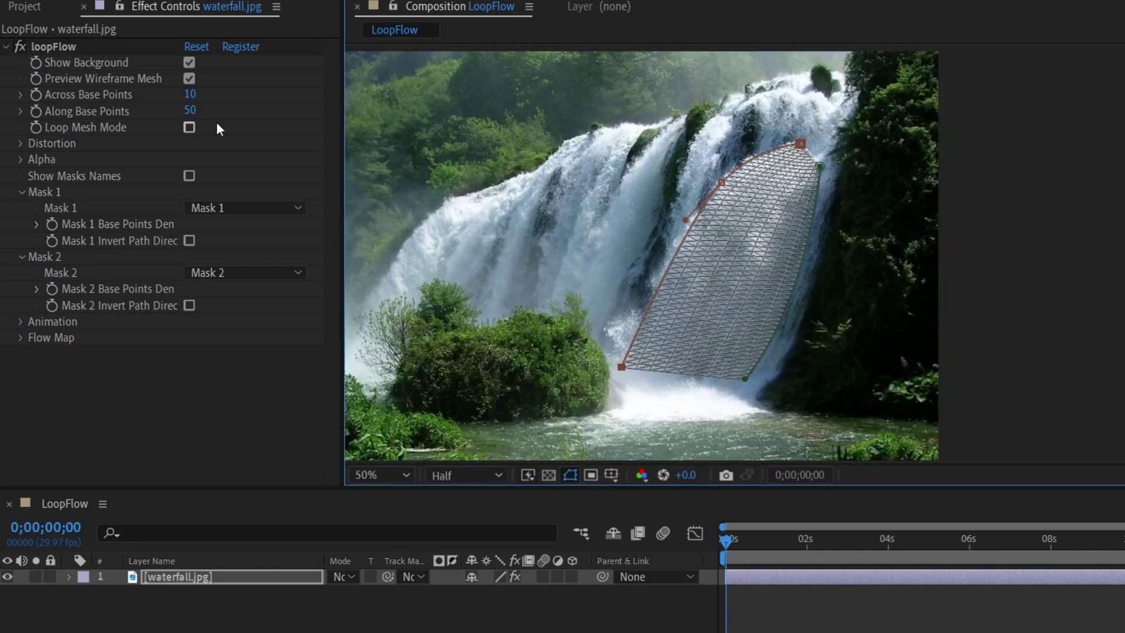
click(189, 79)
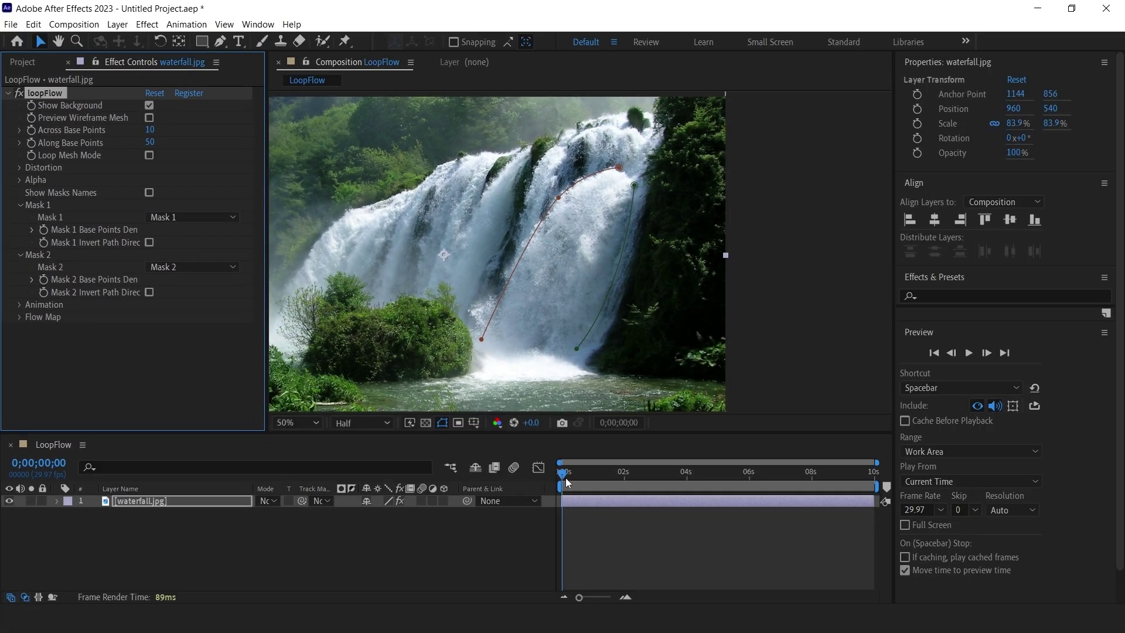
key(space)
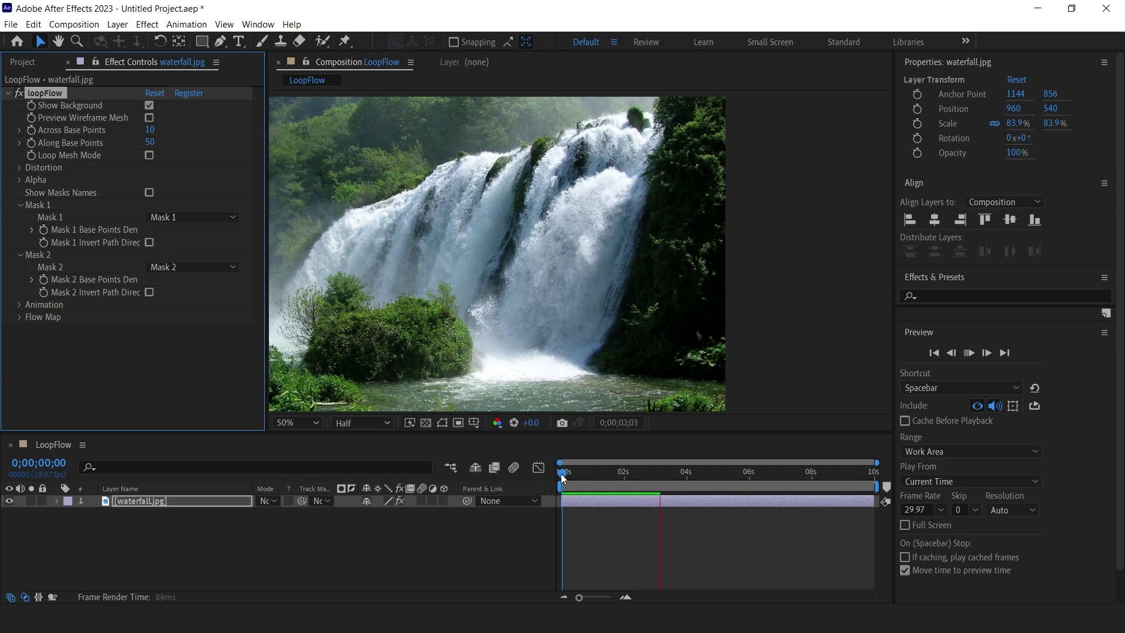
mouse_move(561, 476)
mouse_down()
mouse_move(575, 475)
mouse_move(559, 475)
mouse_up()
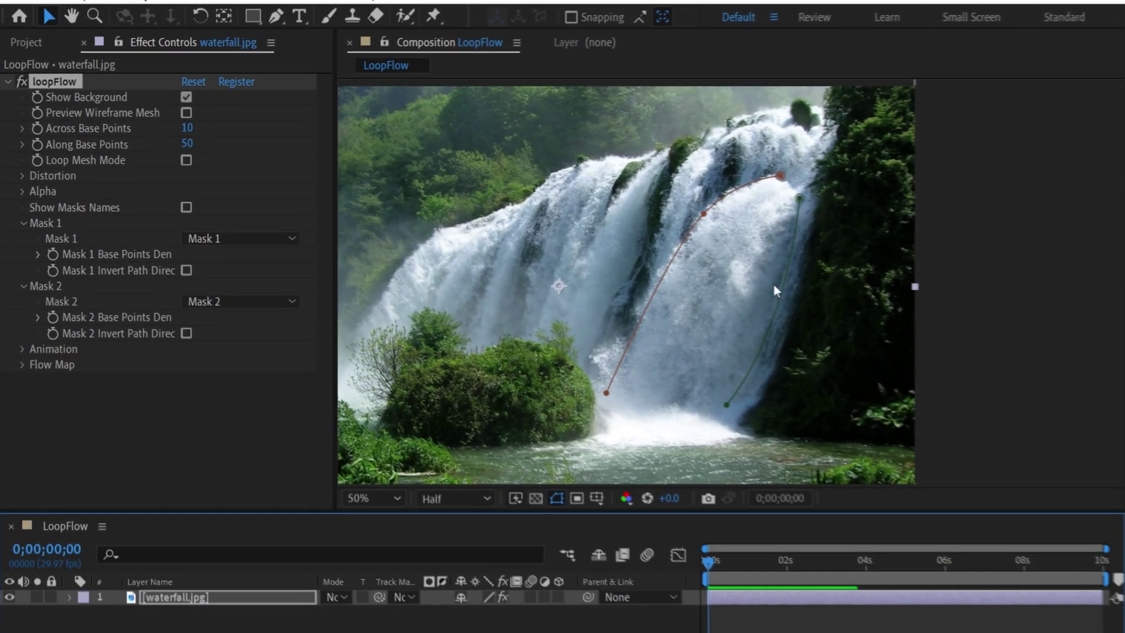
- Expand loopFlow's Alpha settings and turn off Show Background to isolate the animated part of the waterfall
click(16, 224)
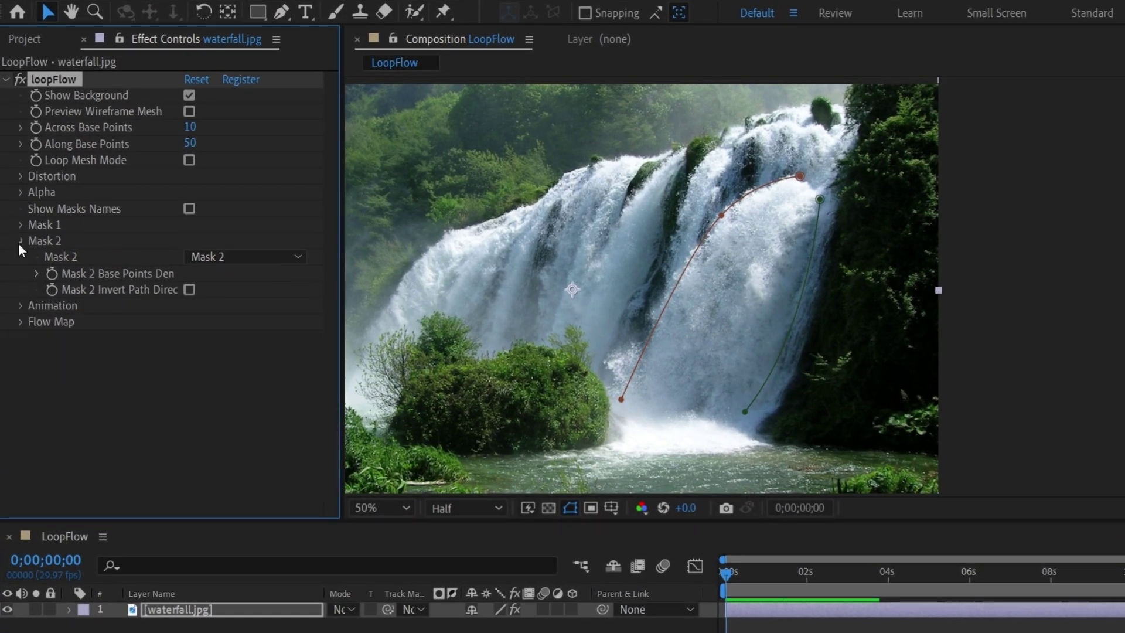
click(19, 242)
click(22, 194)
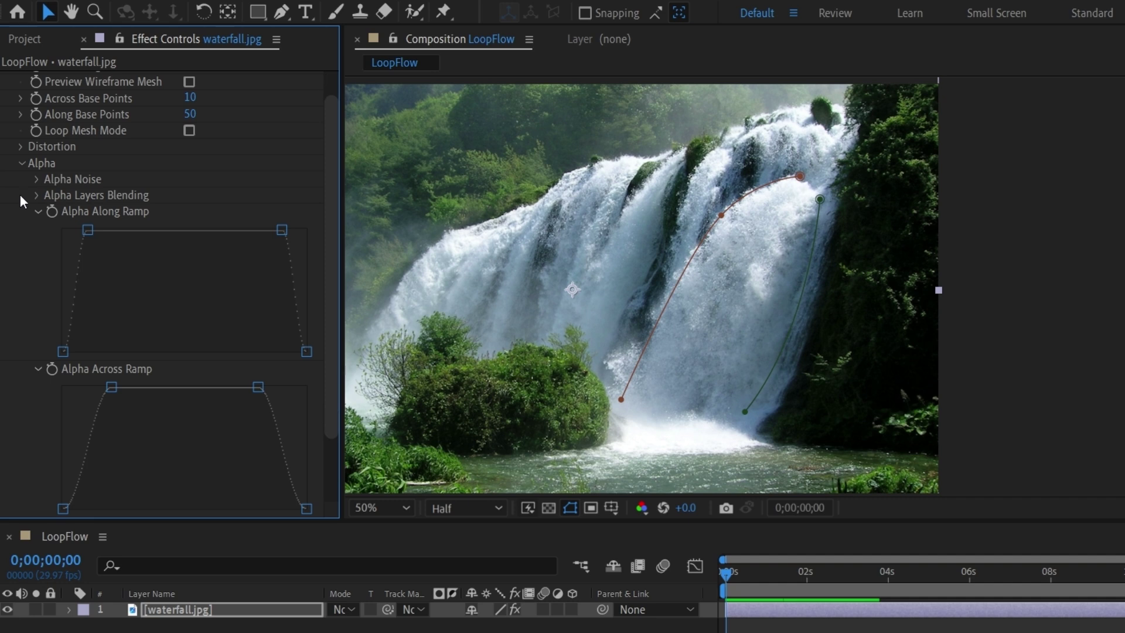
scroll(199, 87, up, 1)
click(188, 95)
scroll(675, 212, up, 2)
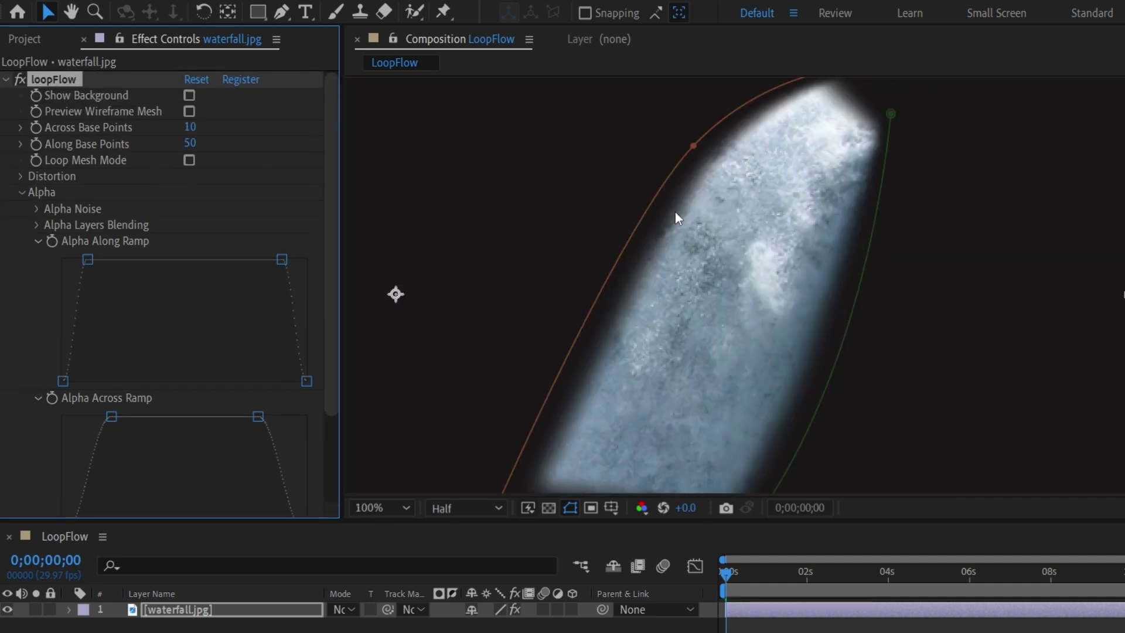
key(comma)
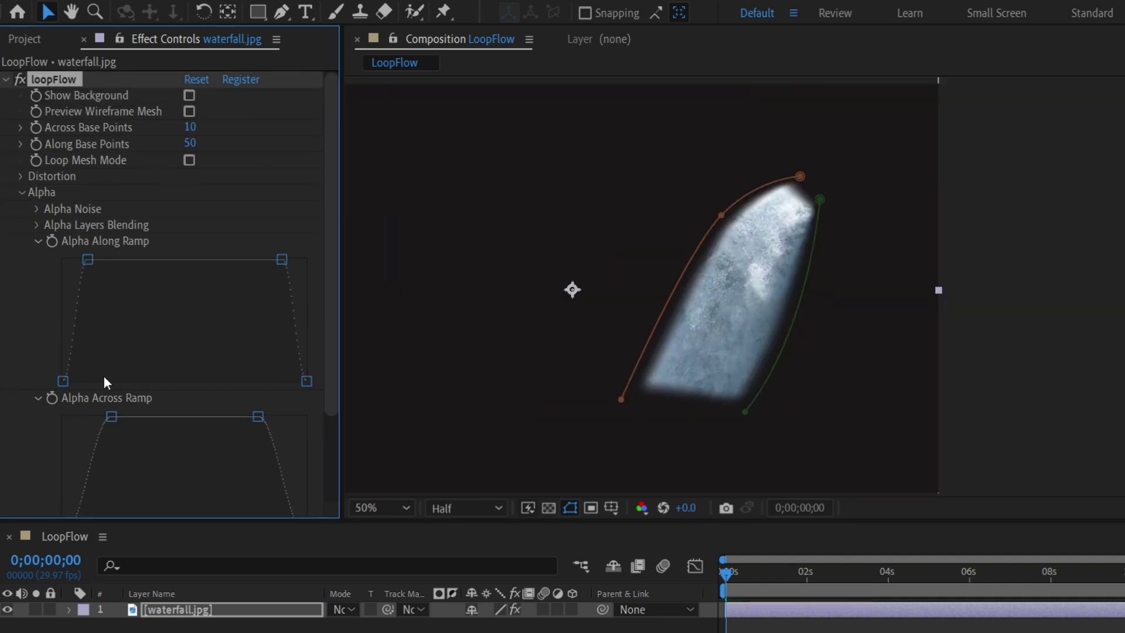
- Move the Alpha Across Ramp's upper-left point outward and the Alpha Along Ramp's upper points slightly inward, and turn Show Background back on
drag(100, 416, 96, 417)
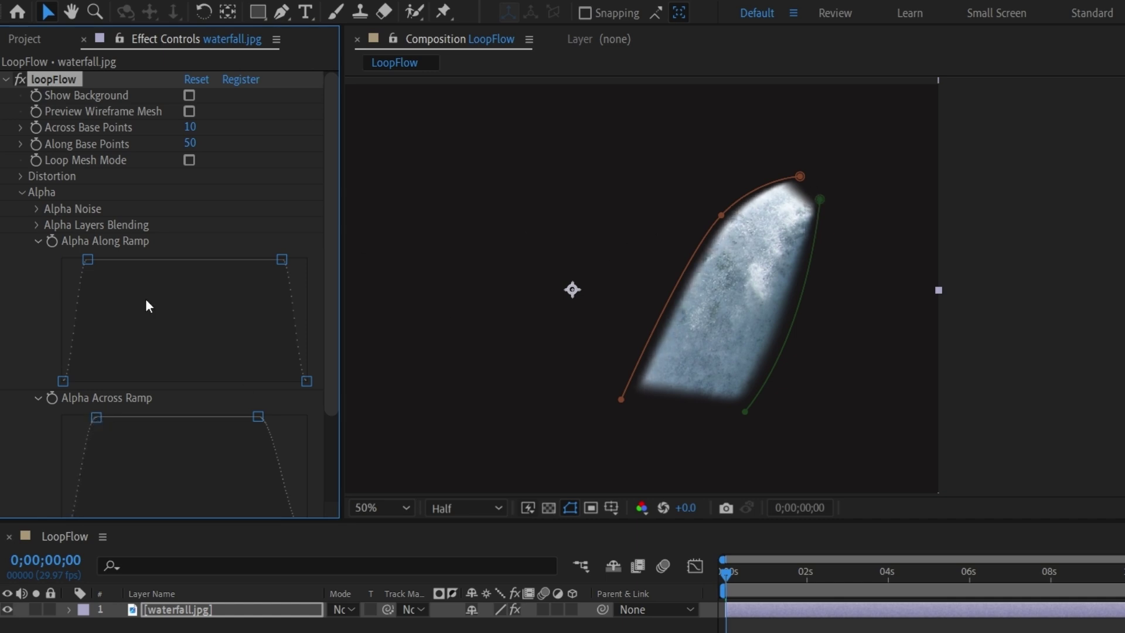
drag(87, 259, 97, 261)
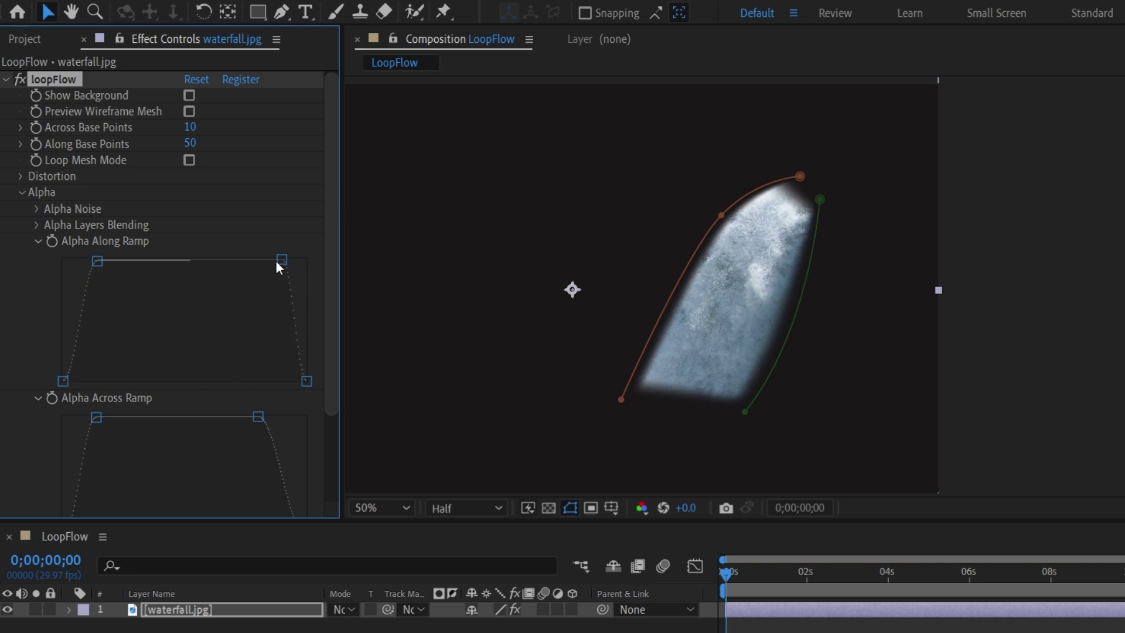
drag(271, 261, 271, 261)
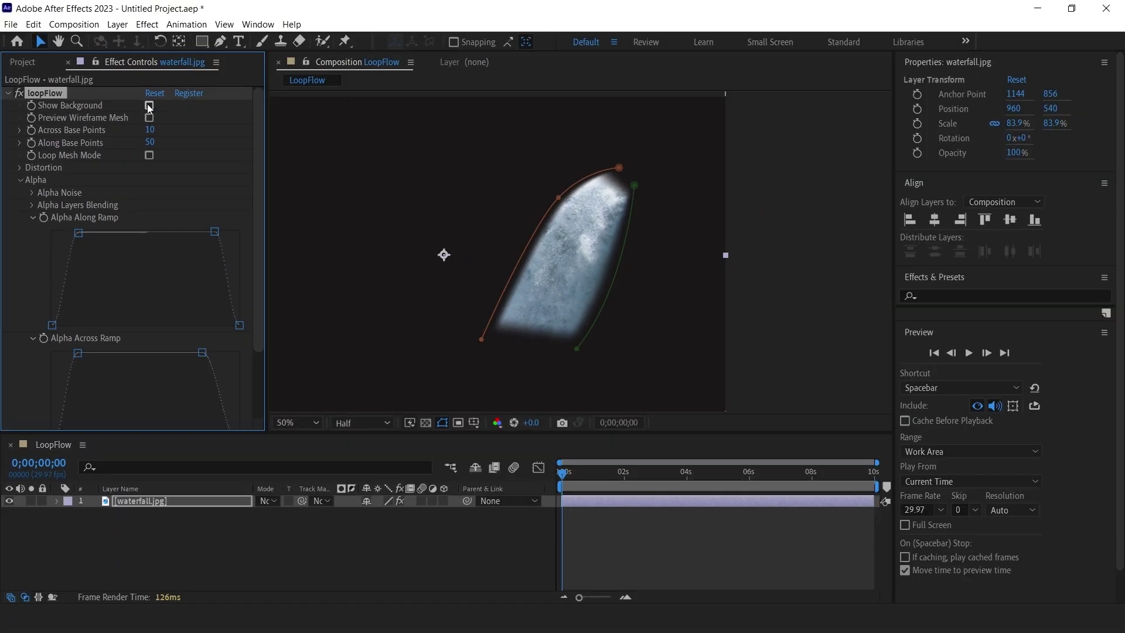
click(149, 106)
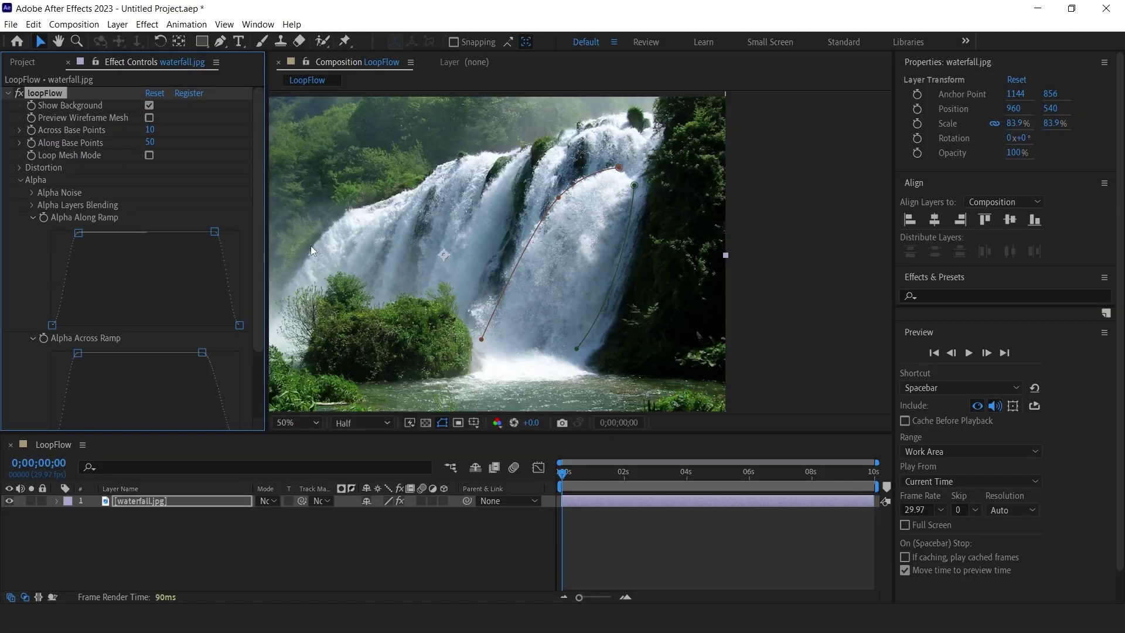
- Play the composition from the start to check the softened flow edges
click(564, 474)
key(space)
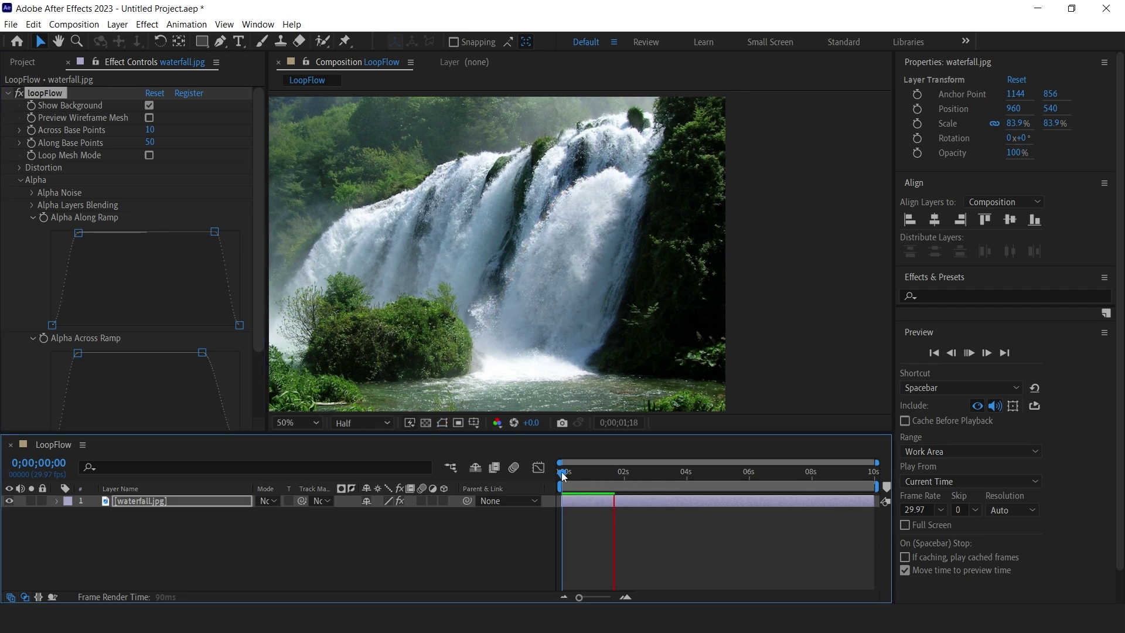
key(space)
- Draw two more open mask paths with the Pen tool along both sides of the narrow stream left of the main cascade
click(8, 93)
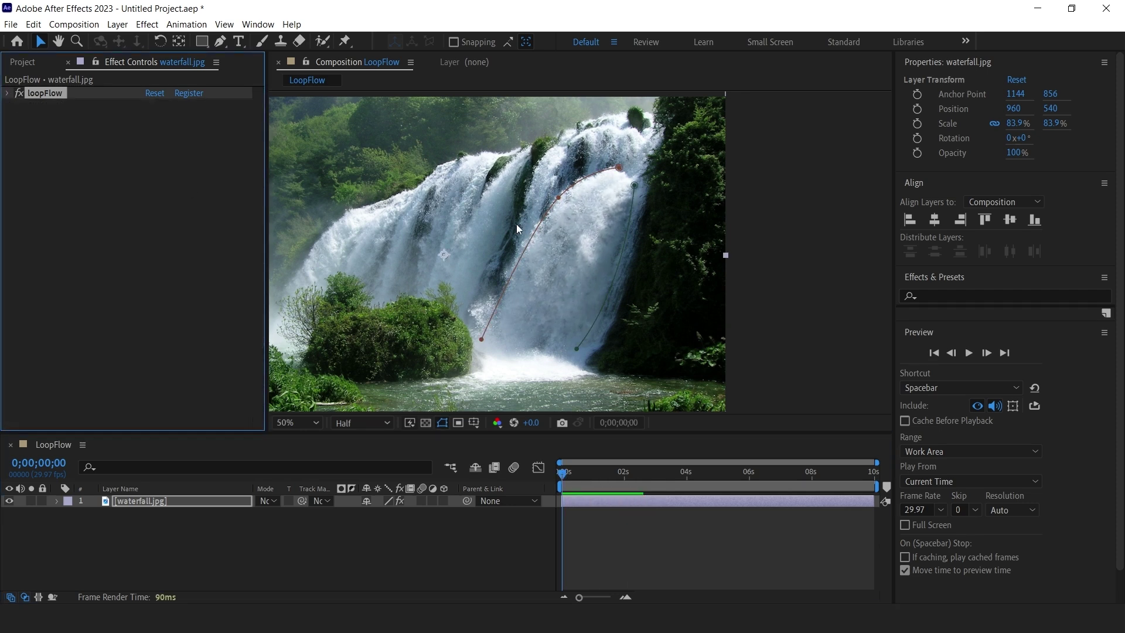
click(220, 42)
scroll(572, 175, up, 2)
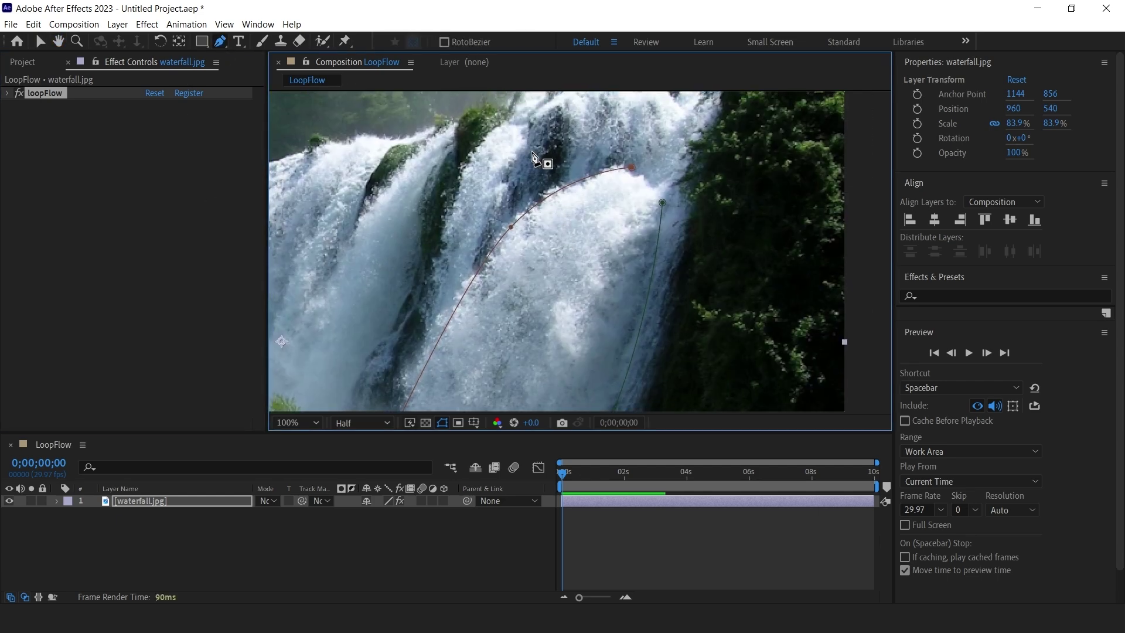
scroll(531, 152, down, 1)
click(545, 185)
drag(503, 281, 498, 324)
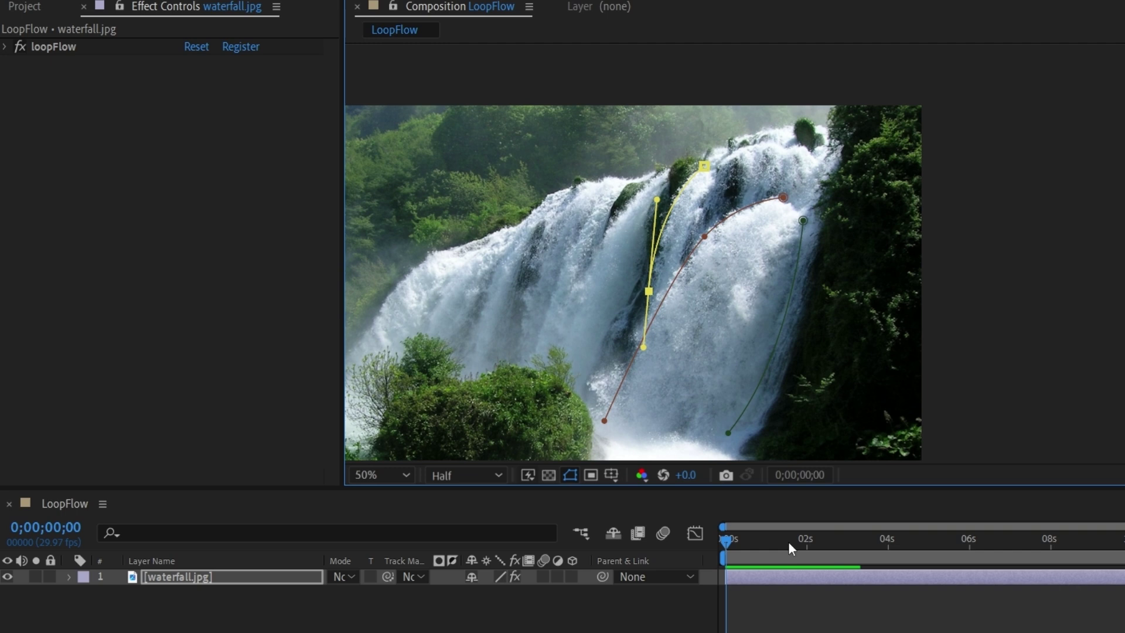
click(718, 176)
drag(668, 290, 653, 318)
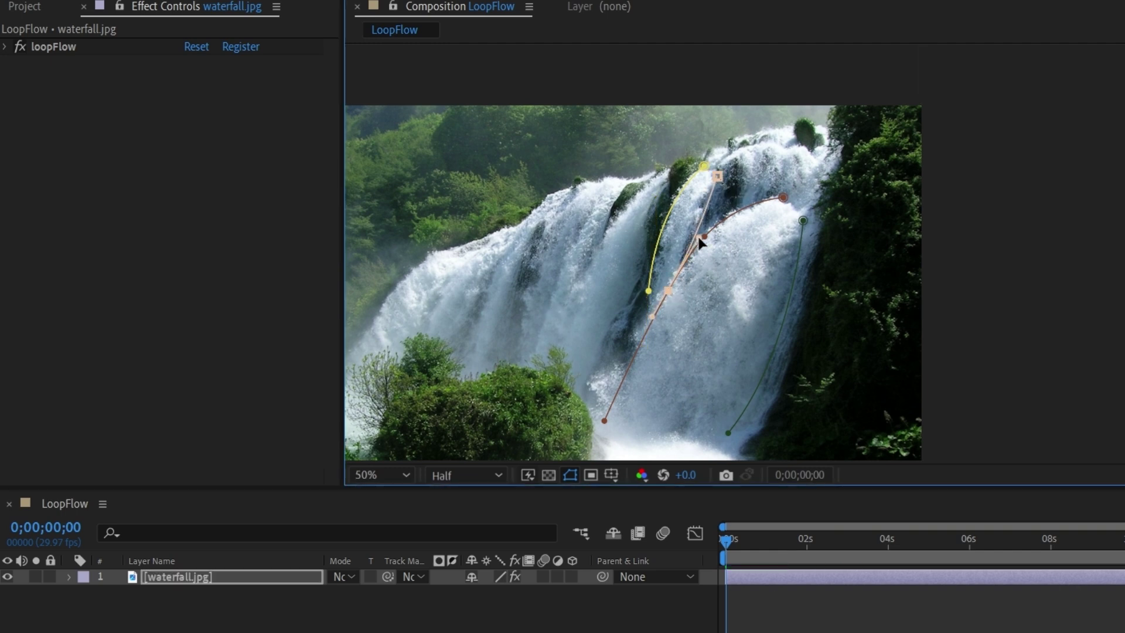
- Duplicate the loopFlow effect on the waterfall layer
click(58, 46)
key(ctrl+d)
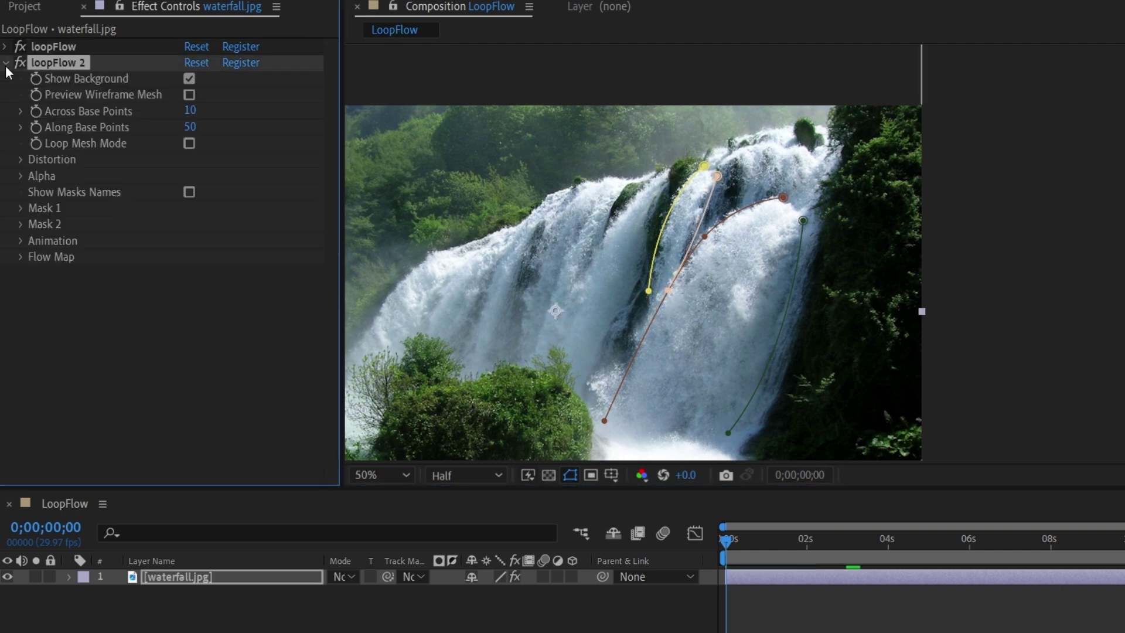
- Set the duplicated effect's first mask to Mask 3 and second mask to Mask 4, and preview the narrow stream's flow
click(21, 208)
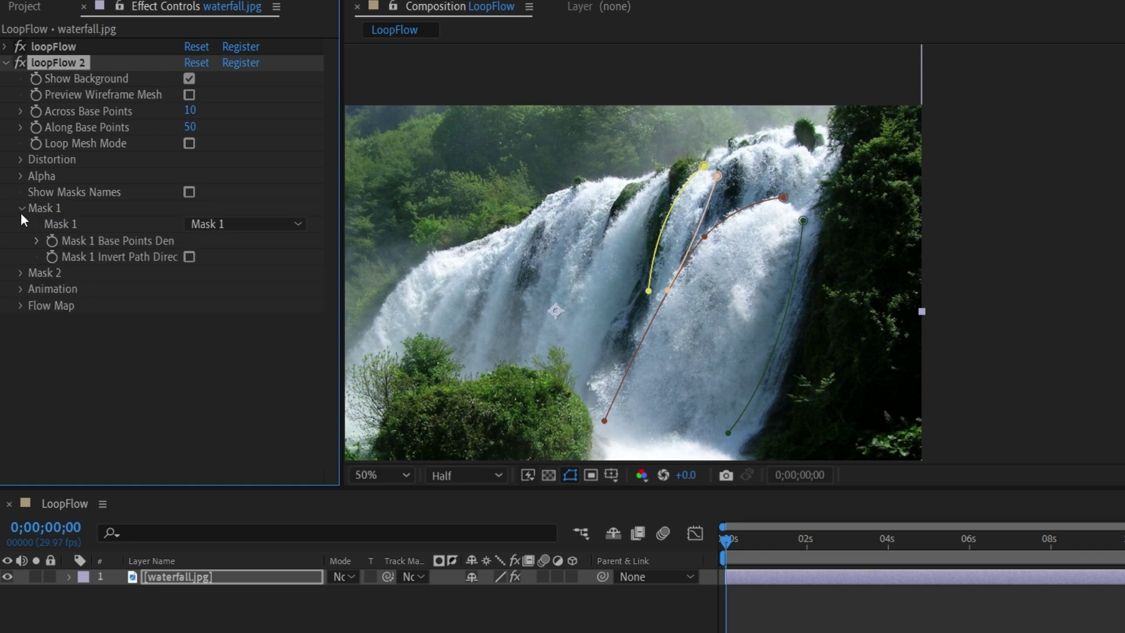
click(258, 225)
click(229, 304)
click(21, 273)
click(258, 288)
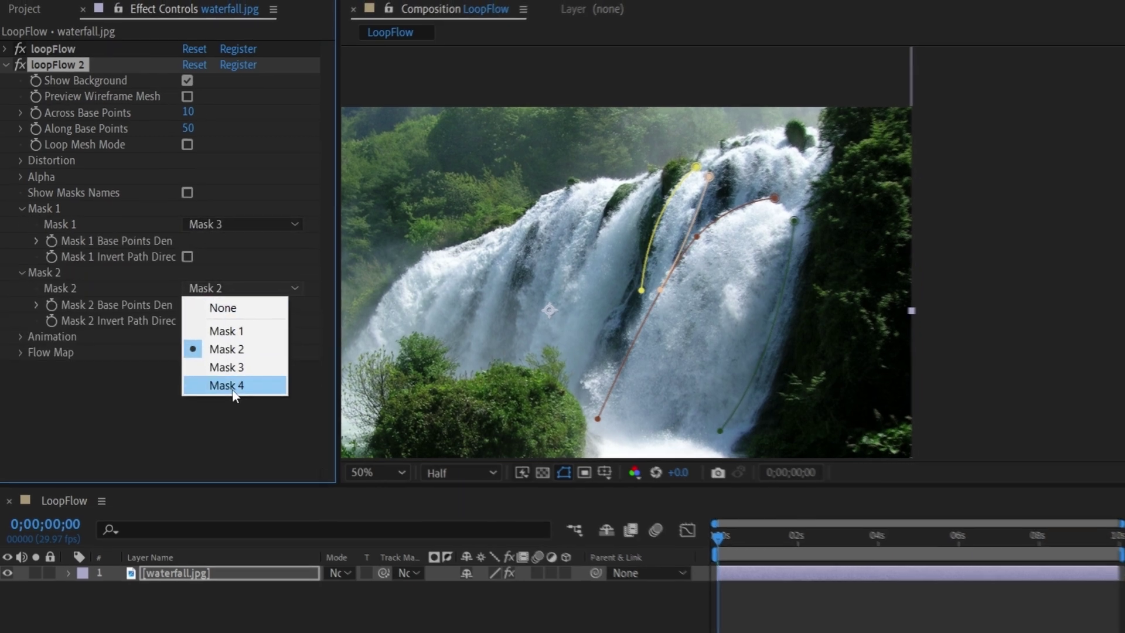
click(229, 385)
key(space)
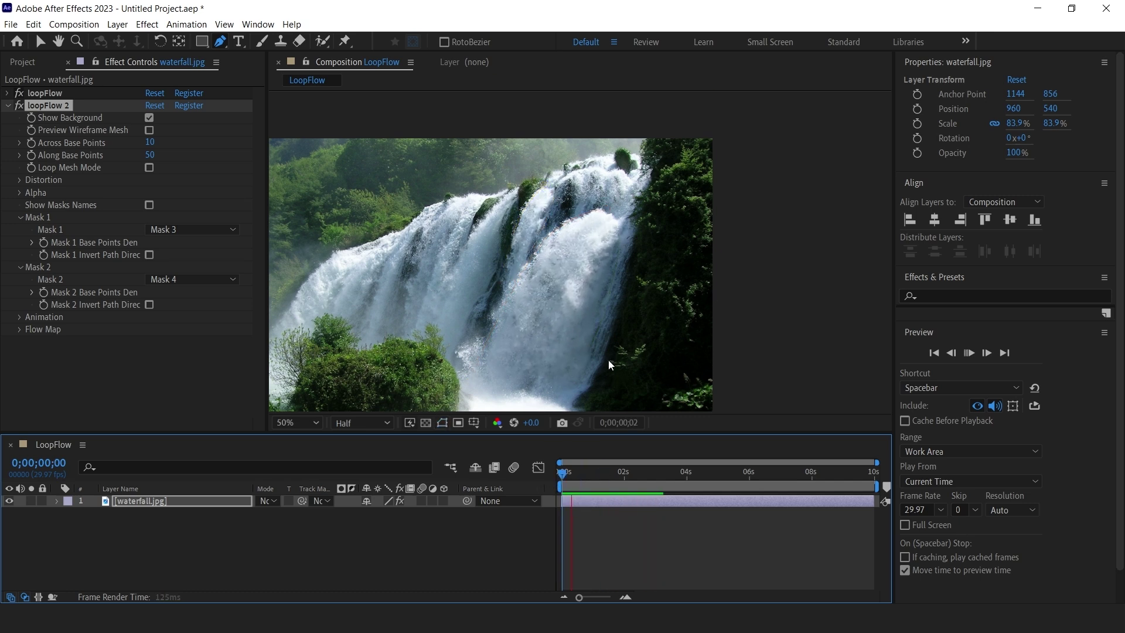
key(space)
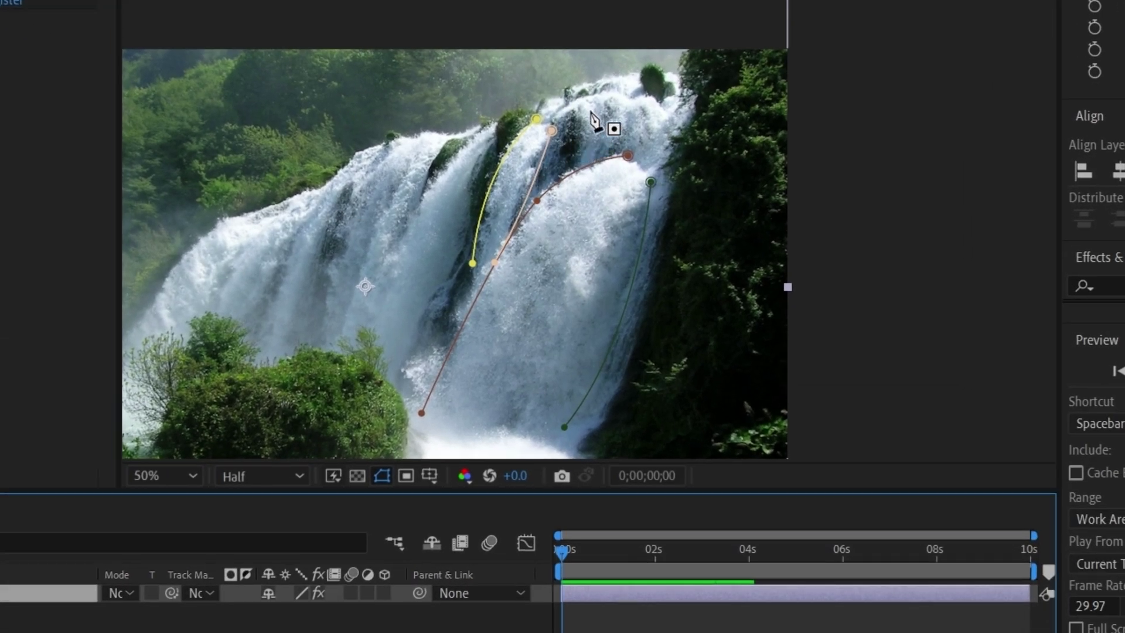
- Draw two curved open mask paths with the Pen tool along both sides of the upper cascade above the main fall
click(576, 102)
scroll(607, 169, up, 2)
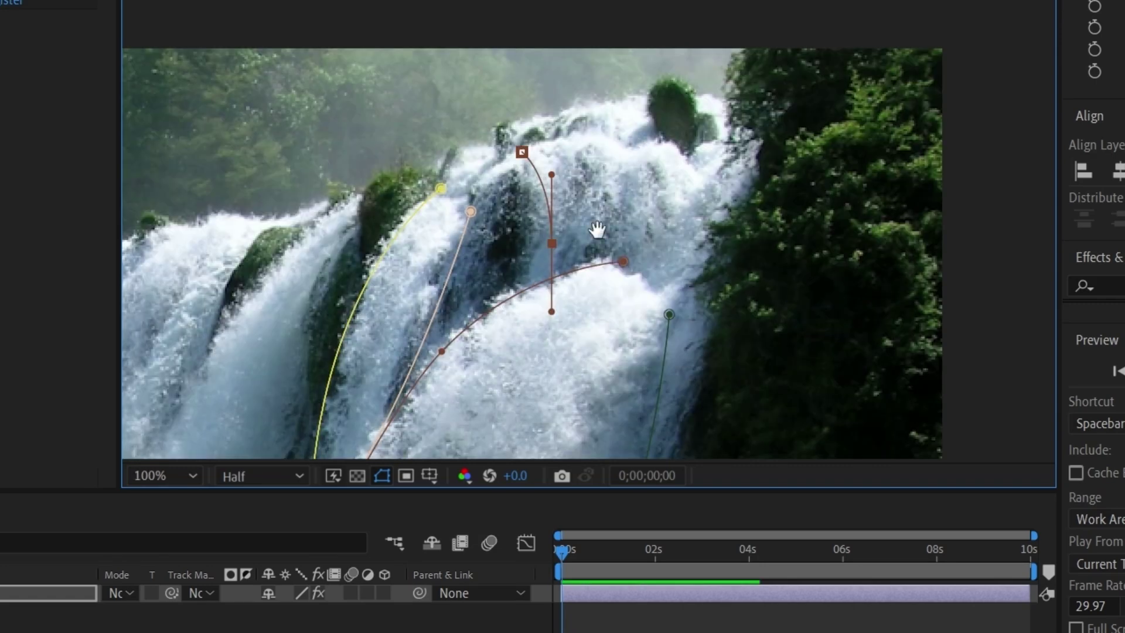
click(651, 593)
click(572, 103)
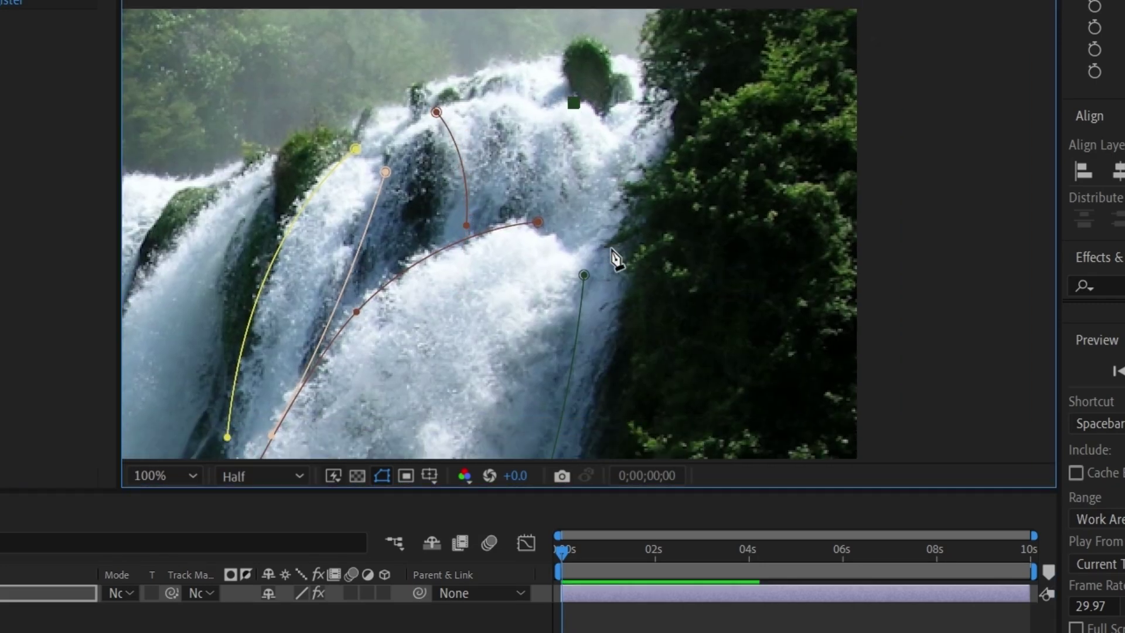
drag(604, 240, 583, 292)
drag(573, 104, 582, 108)
click(437, 112)
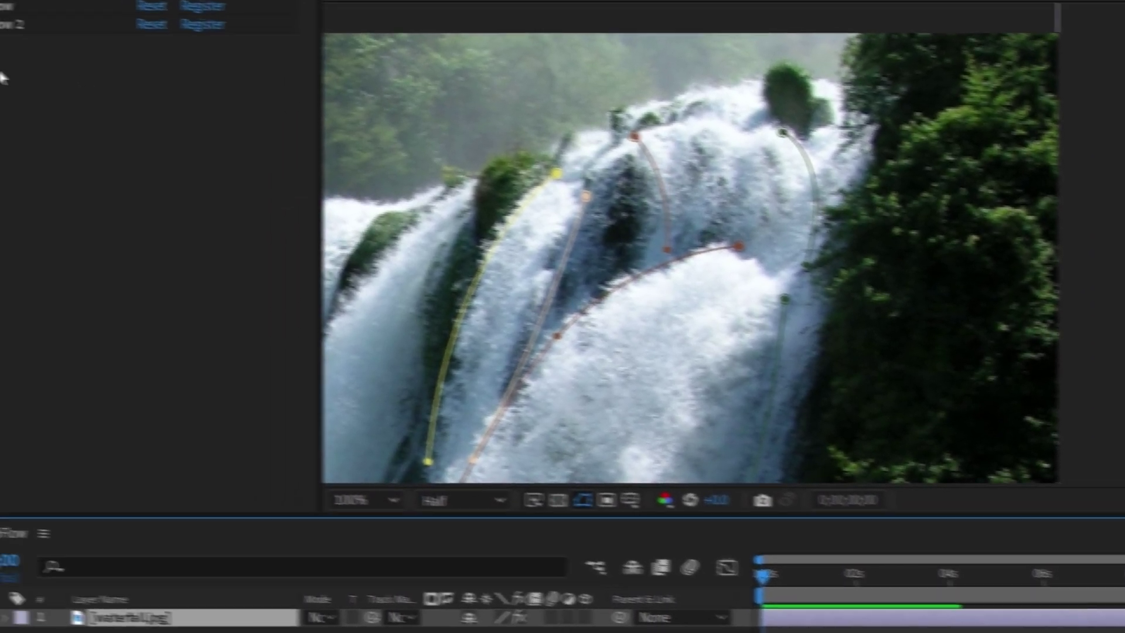
- Duplicate loopFlow 2 and assign Mask 5 as the copy's first mask and Mask 6 as its second mask
click(84, 36)
key(ctrl+d)
click(29, 219)
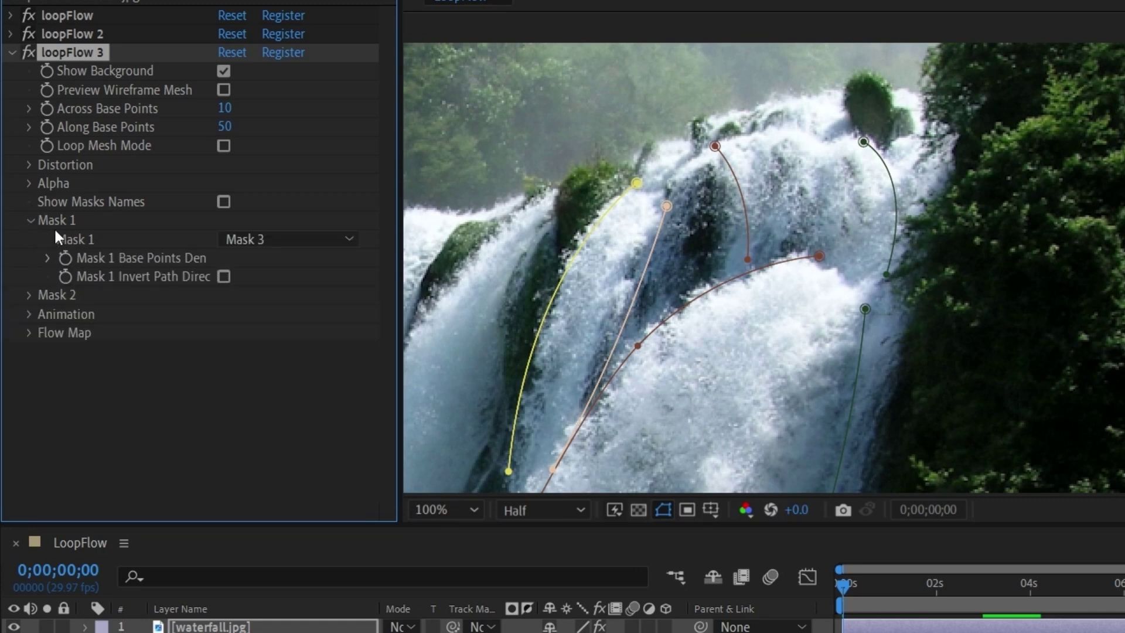
click(287, 239)
click(287, 371)
click(29, 294)
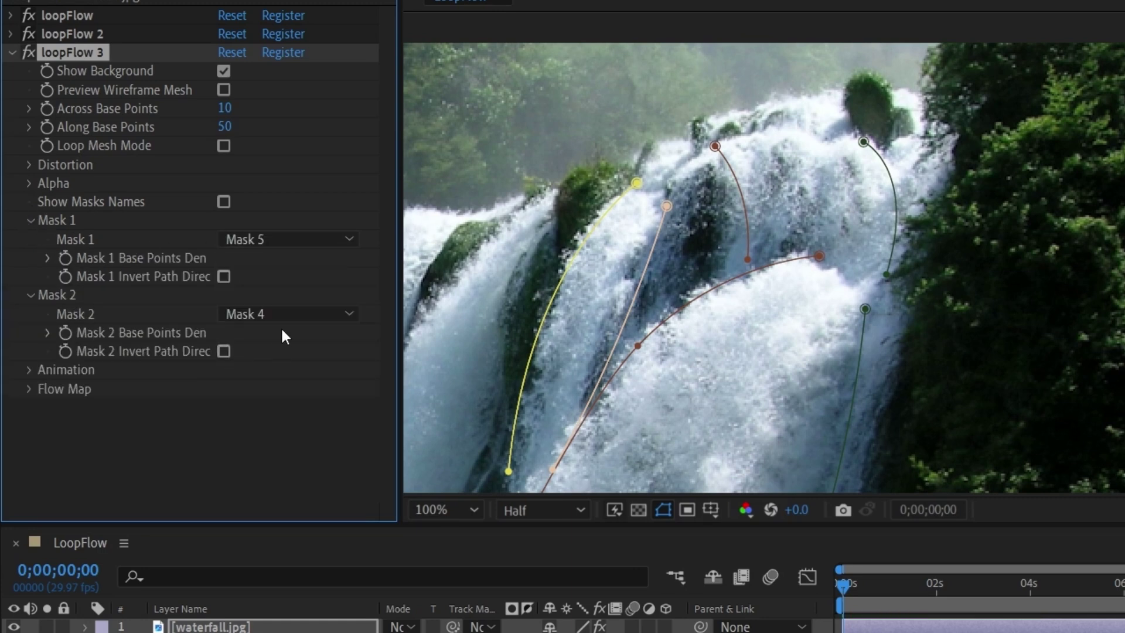
click(287, 313)
click(296, 467)
- Play the full composition to check the water motion in the upper cascade
click(443, 508)
click(473, 121)
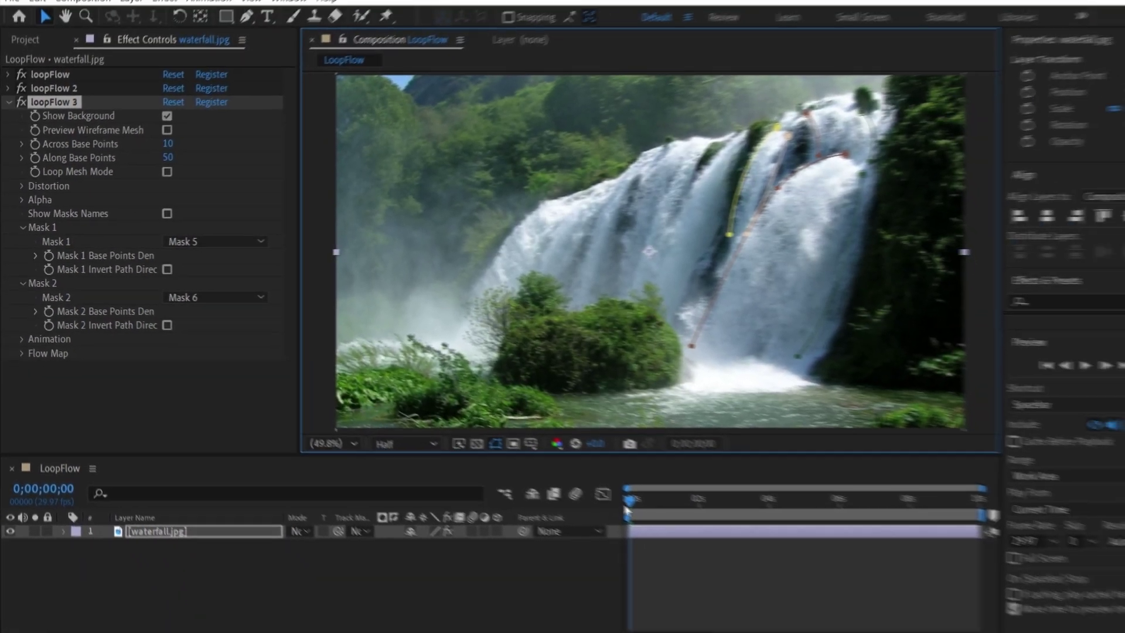
key(space)
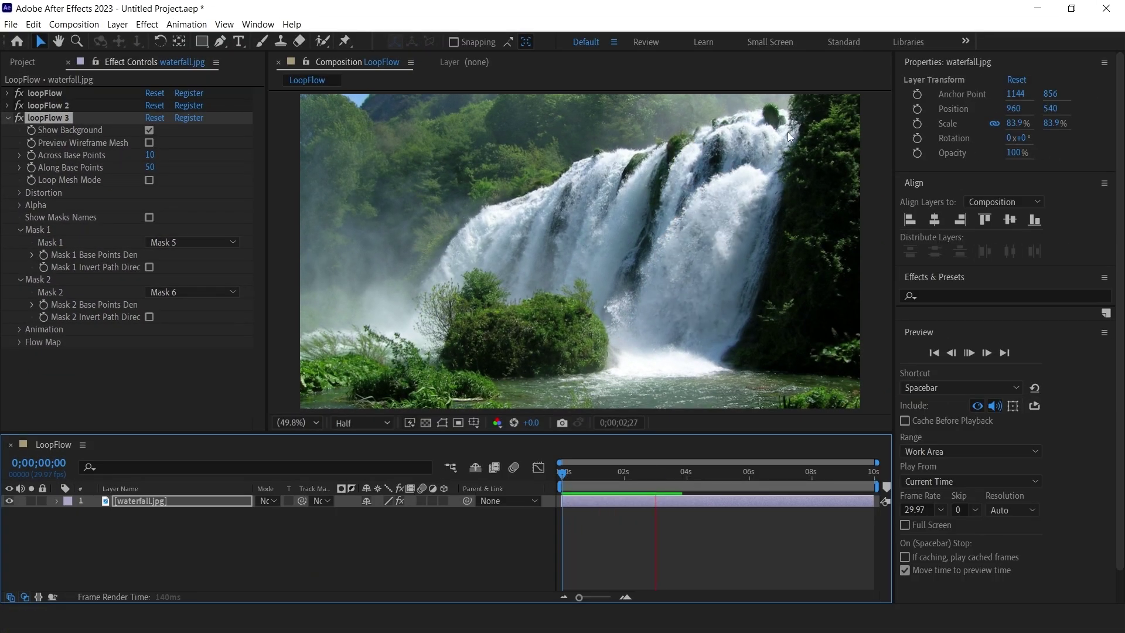
key(space)
- Adjust the two upper-cascade mask paths, moving their lower points to meet the masks of the main cascade
scroll(764, 163, up, 2)
drag(630, 219, 313, 325)
drag(559, 229, 556, 211)
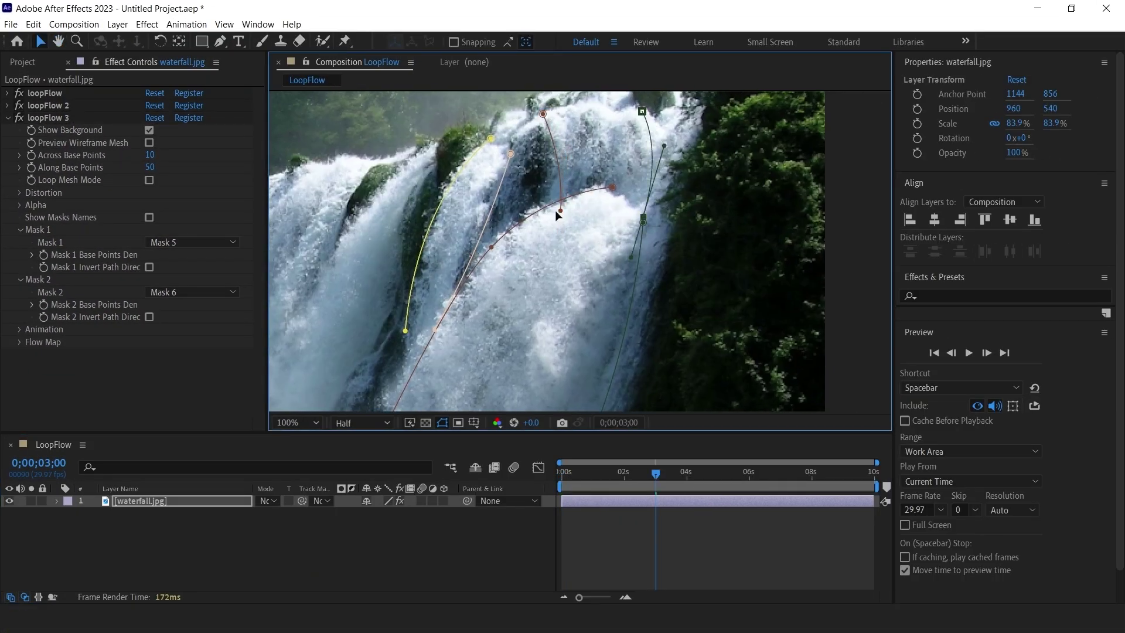
scroll(564, 155, down, 4)
- Replay the composition from the start to check the adjusted upper-cascade masks
click(297, 422)
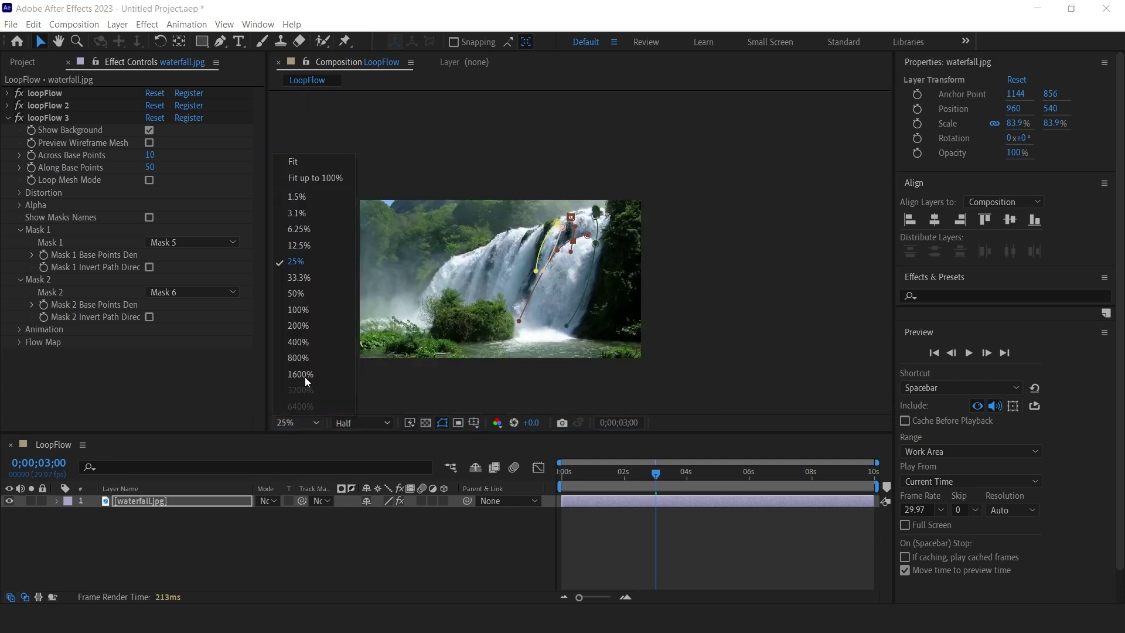
click(294, 158)
drag(586, 471, 559, 472)
key(space)
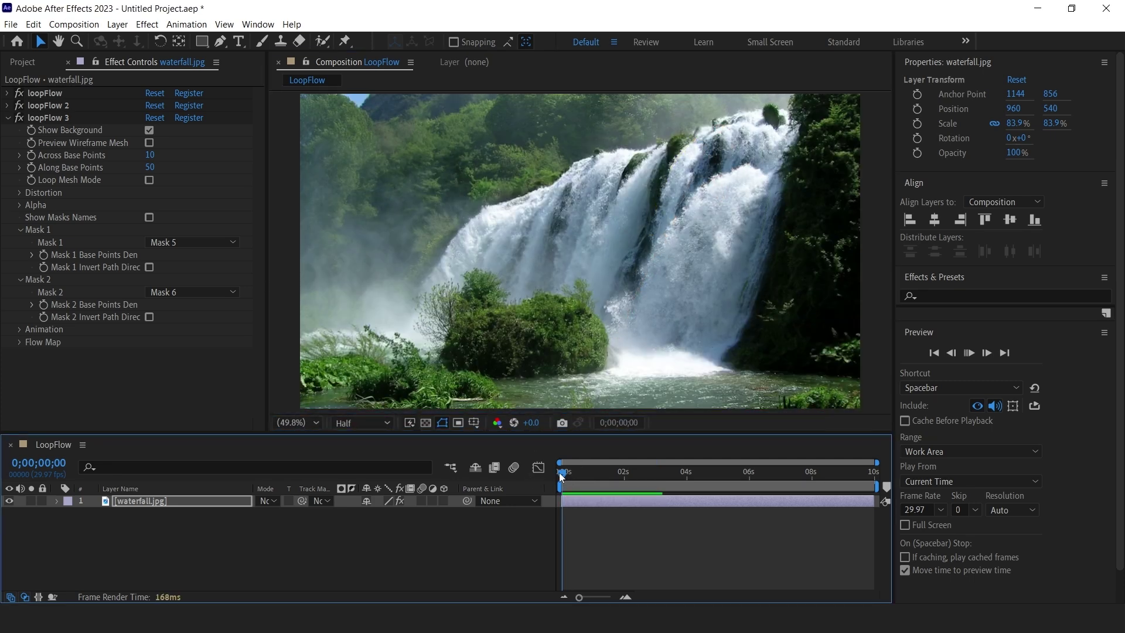
key(space)
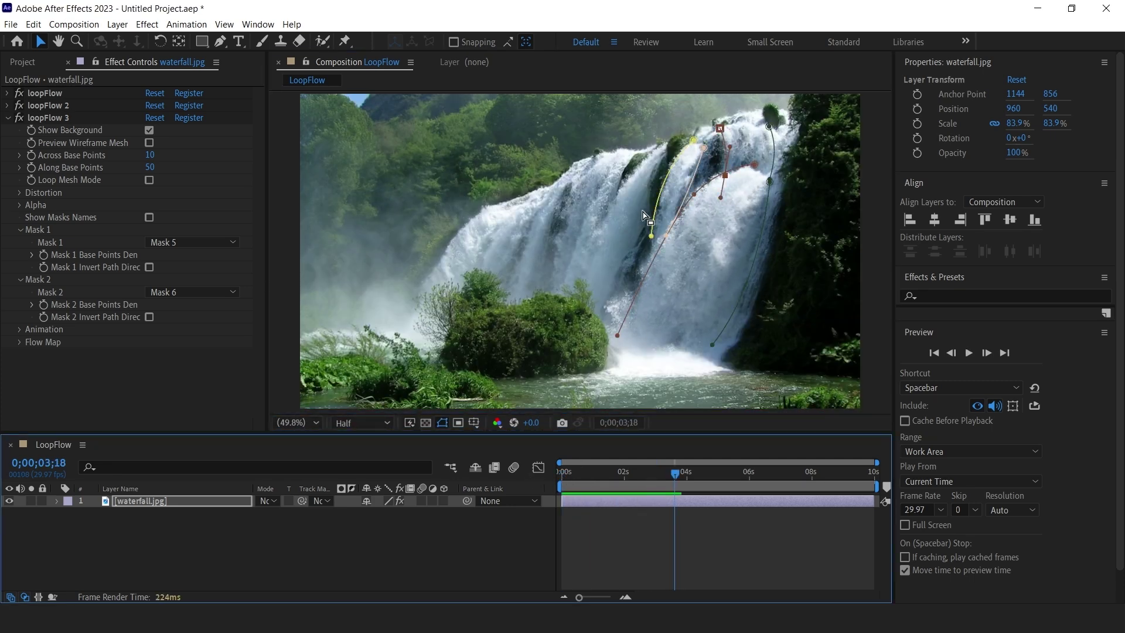
- Draw two open mask paths with the Pen tool along both sides of the cascade left of the narrow stream
click(8, 118)
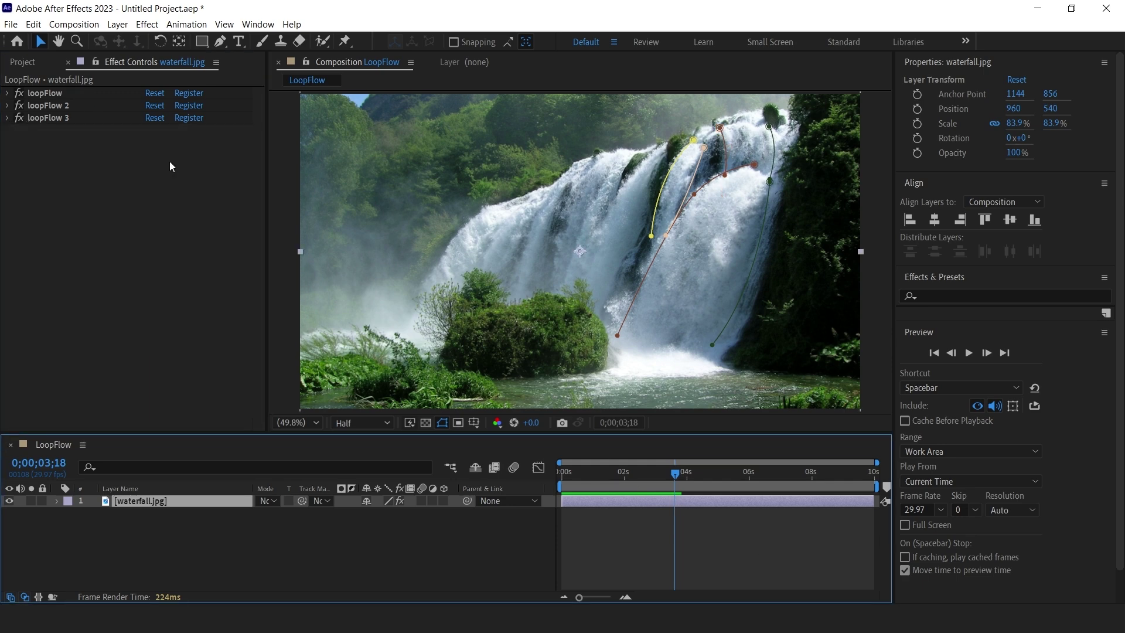
click(220, 44)
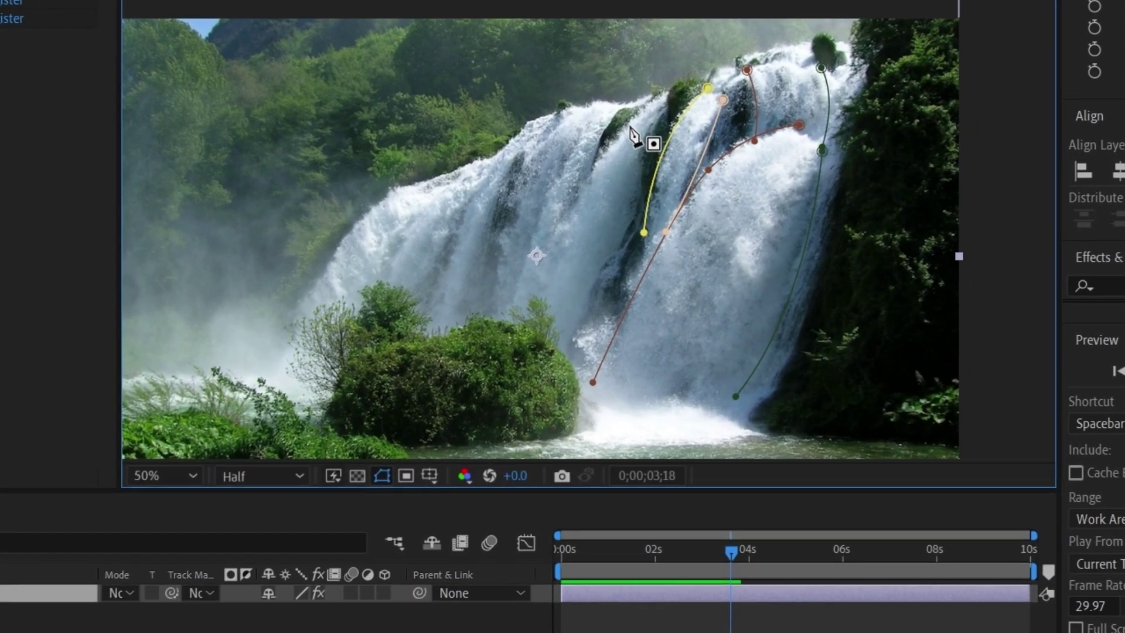
click(637, 117)
drag(576, 199, 570, 238)
click(541, 291)
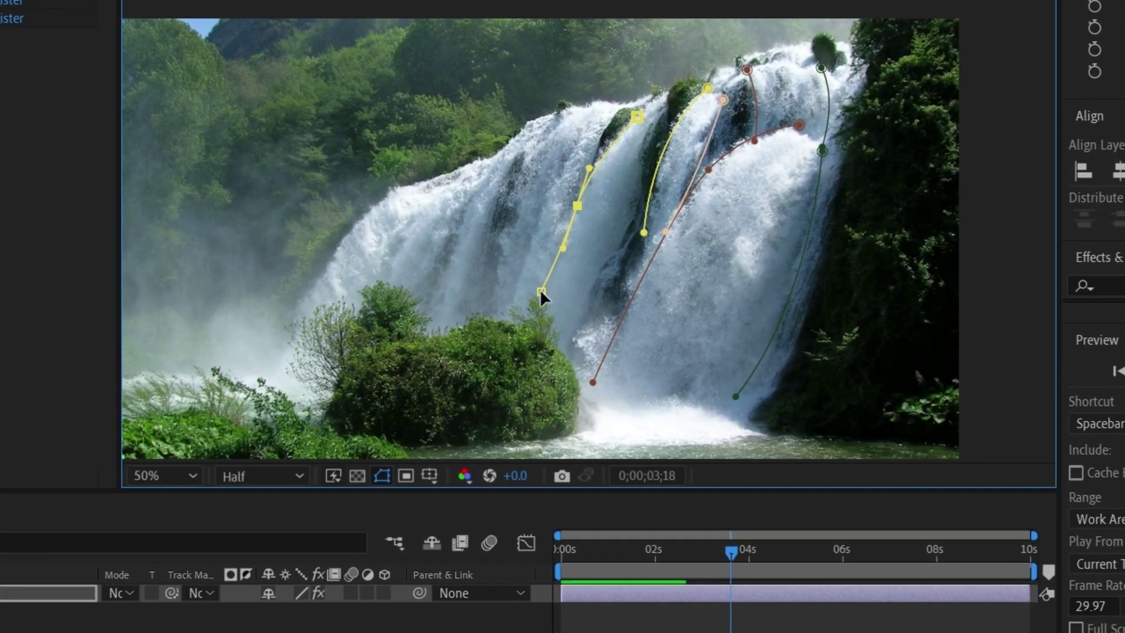
drag(540, 291, 541, 285)
click(650, 587)
click(661, 117)
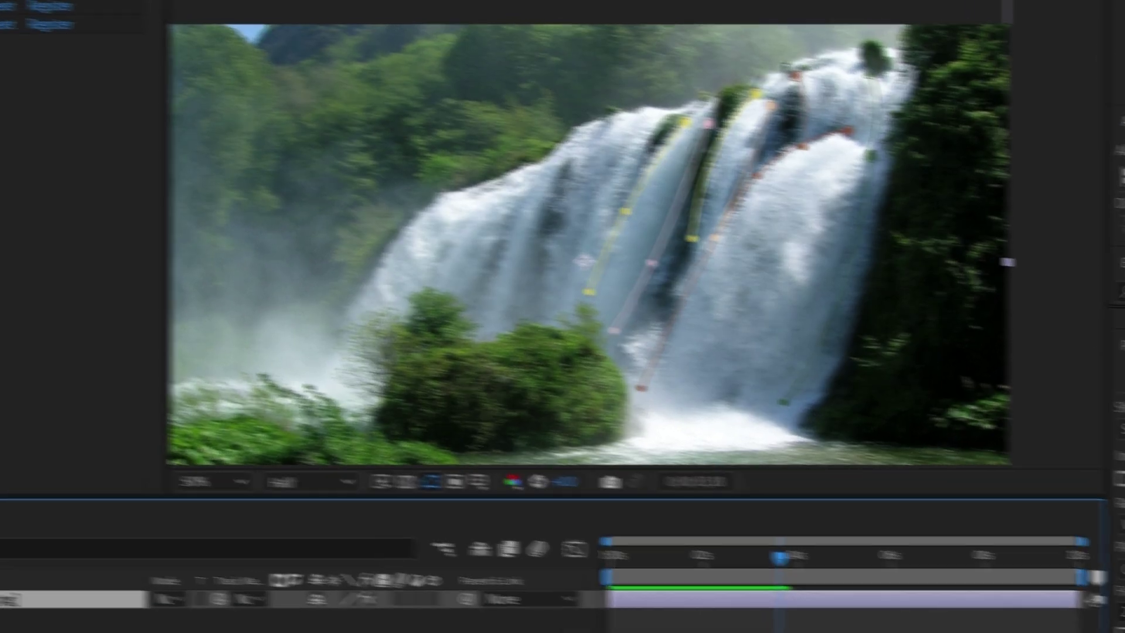
- Duplicate loopFlow 3 and assign Mask 7 as the copy's first mask and Mask 8 as its second mask
click(72, 52)
key(ctrl+d)
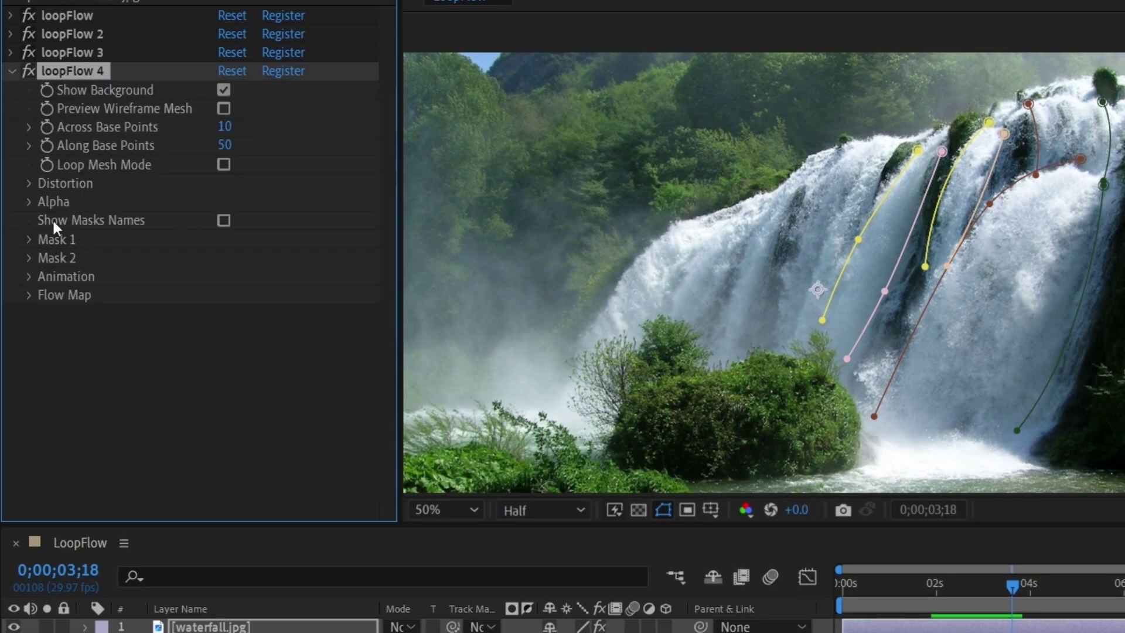
click(28, 239)
click(225, 254)
click(279, 431)
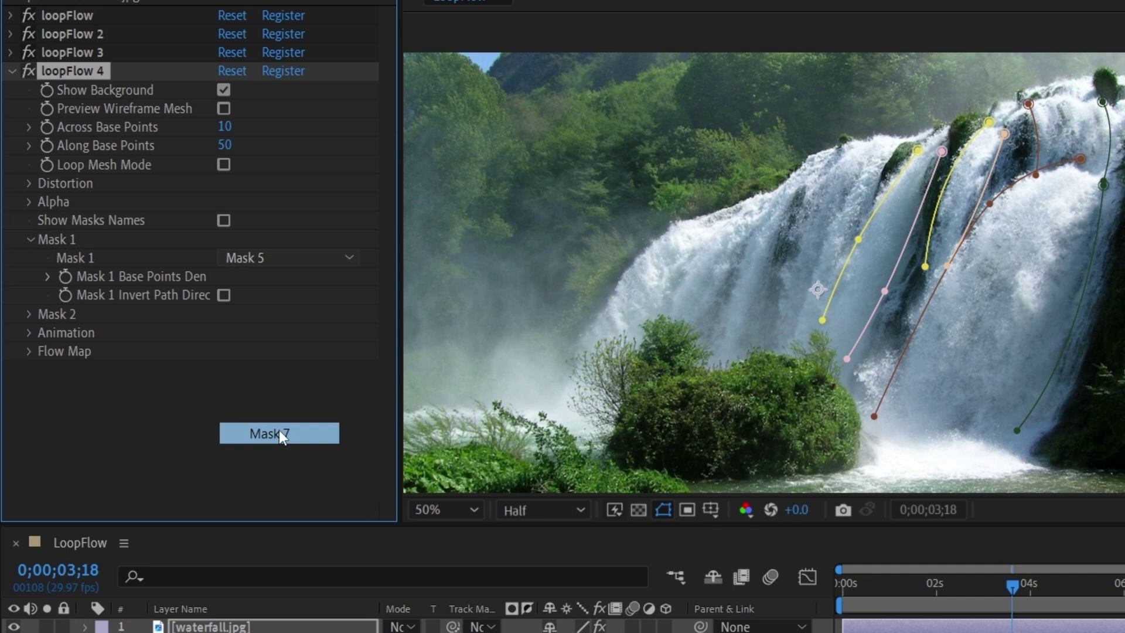
click(29, 314)
click(293, 332)
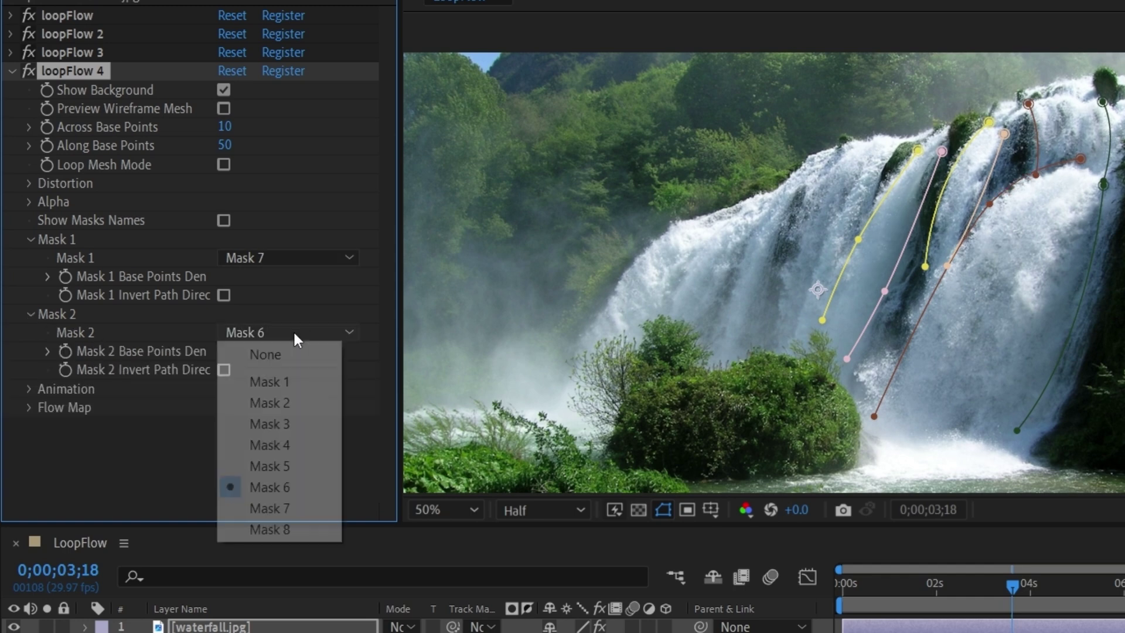
click(297, 533)
- Play the composition from the start to check the flow between Mask 7 and Mask 8
drag(873, 590, 816, 588)
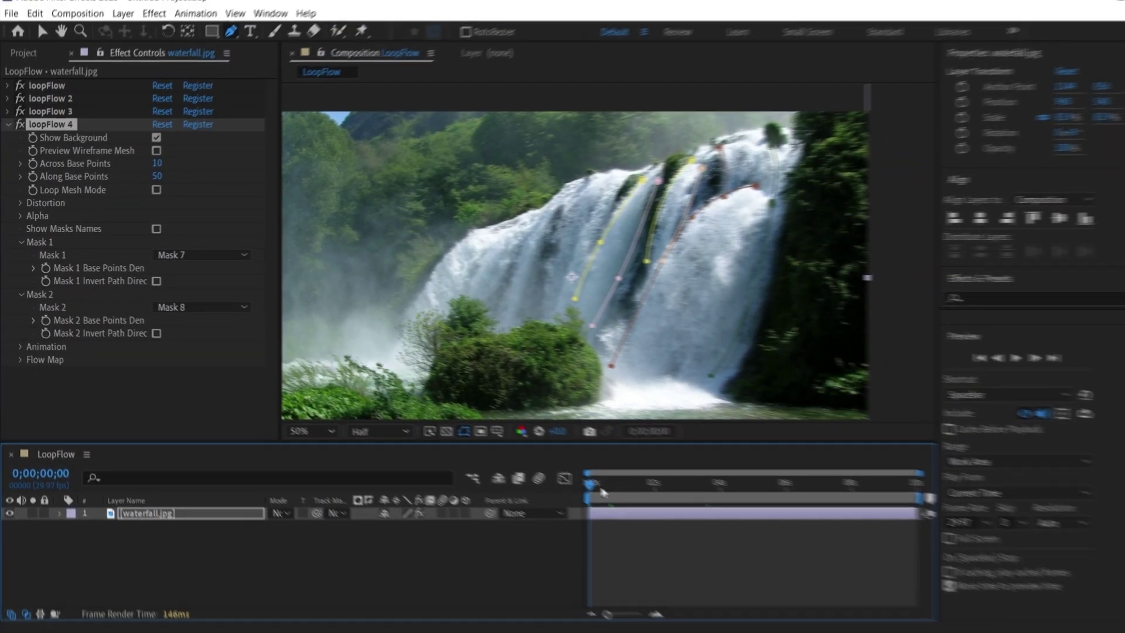
key(space)
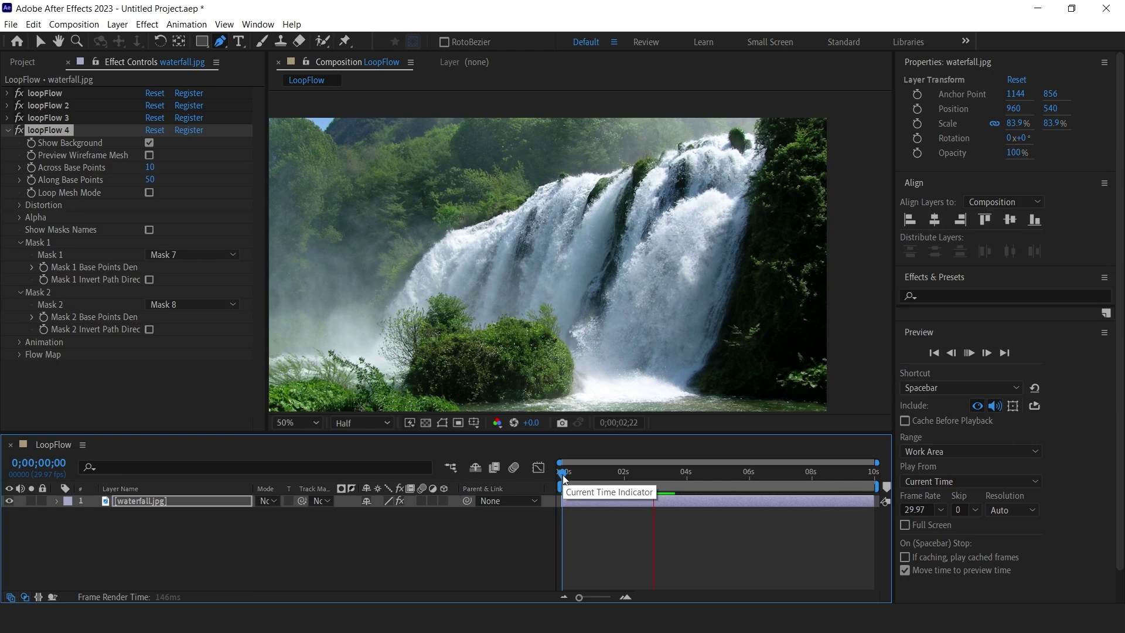
key(space)
- Move the middle point of the newest yellow mask path slightly upward and replay the animation from the start
scroll(612, 187, up, 2)
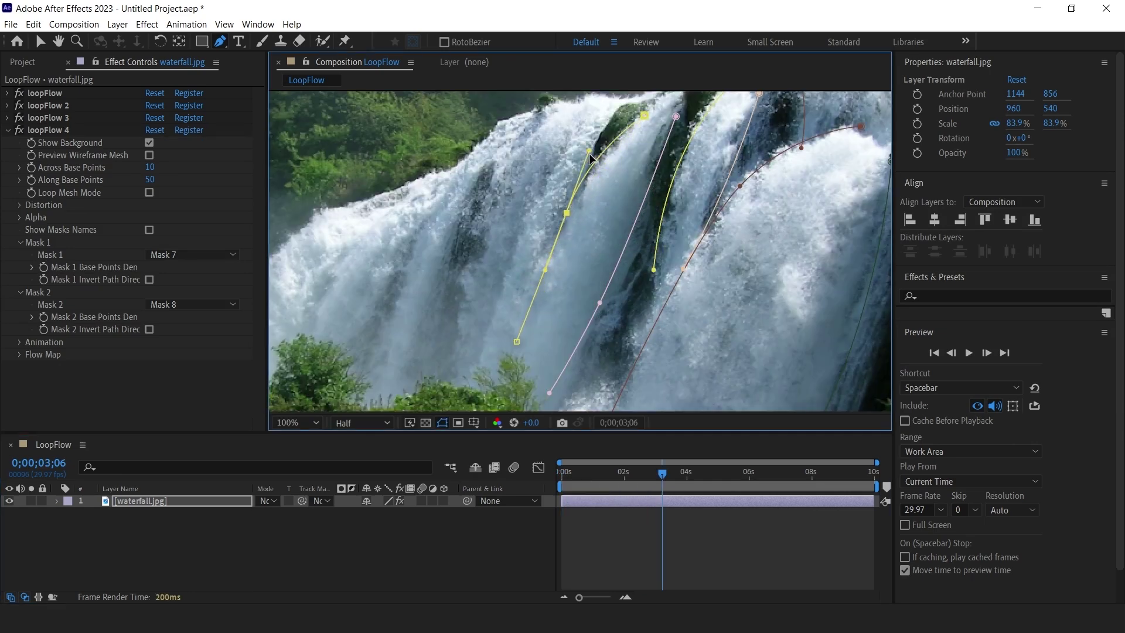
scroll(563, 237, down, 2)
click(563, 477)
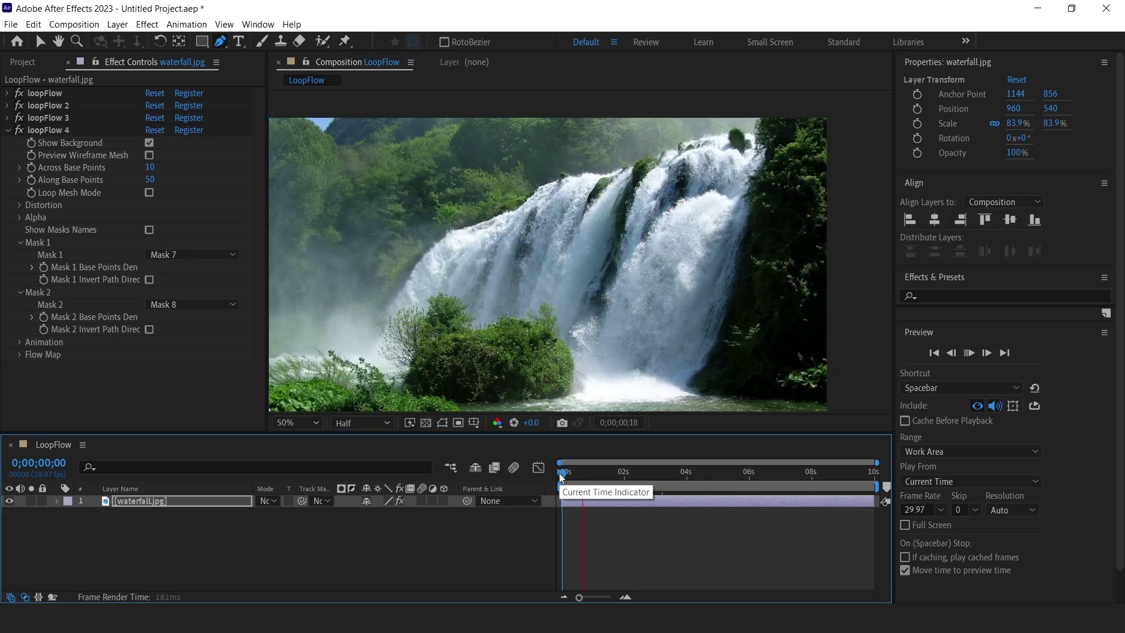
- Draw two curved open mask paths down the next cascade to the left, ending above the bush, and refine their points
click(8, 131)
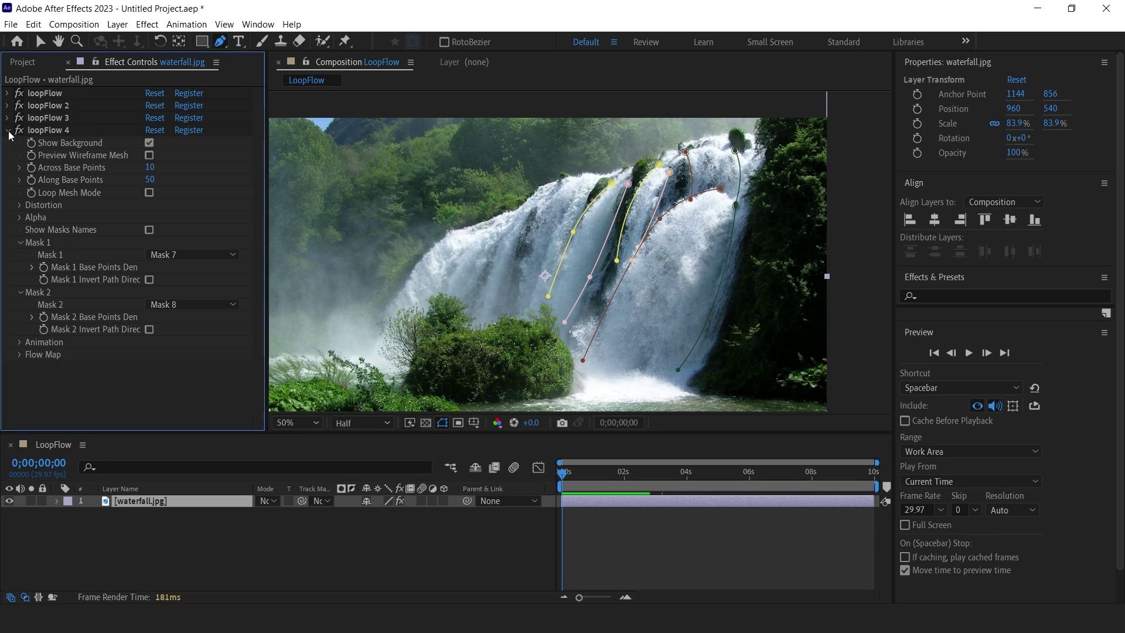
scroll(612, 243, up, 1)
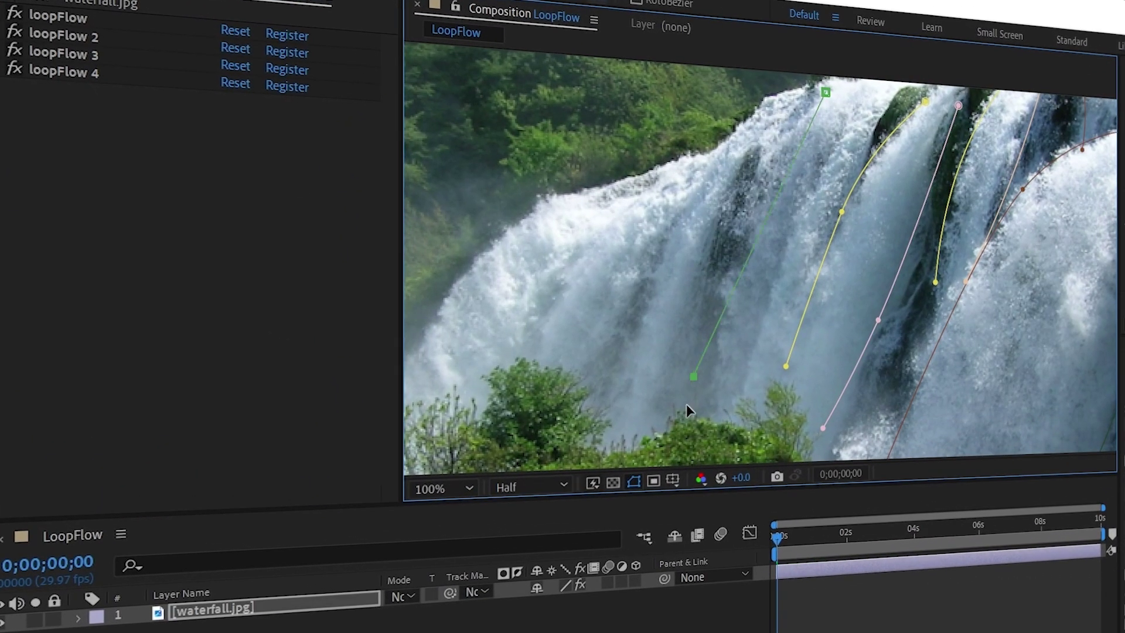
scroll(768, 249, down, 2)
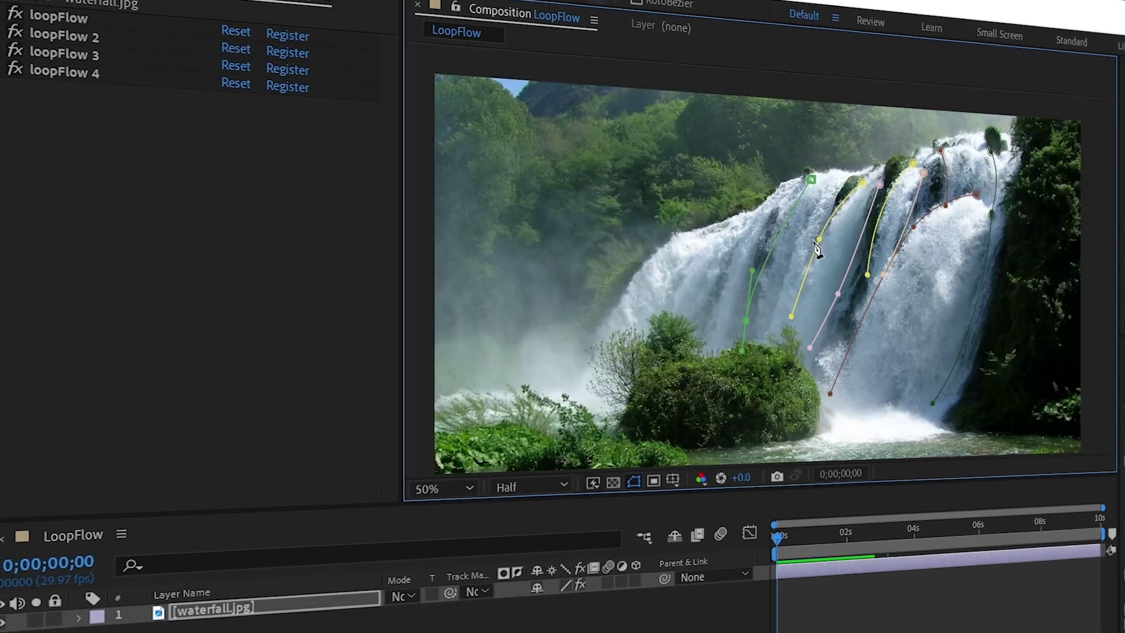
click(842, 183)
scroll(802, 296, up, 1)
drag(833, 237, 846, 68)
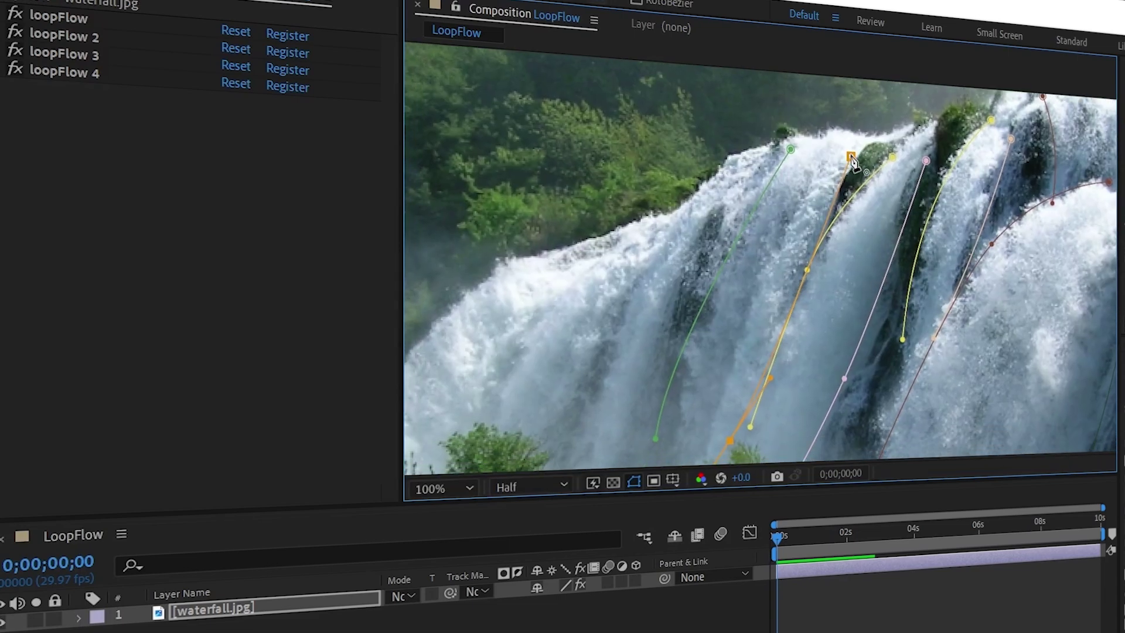
drag(852, 161, 849, 157)
drag(739, 453, 729, 374)
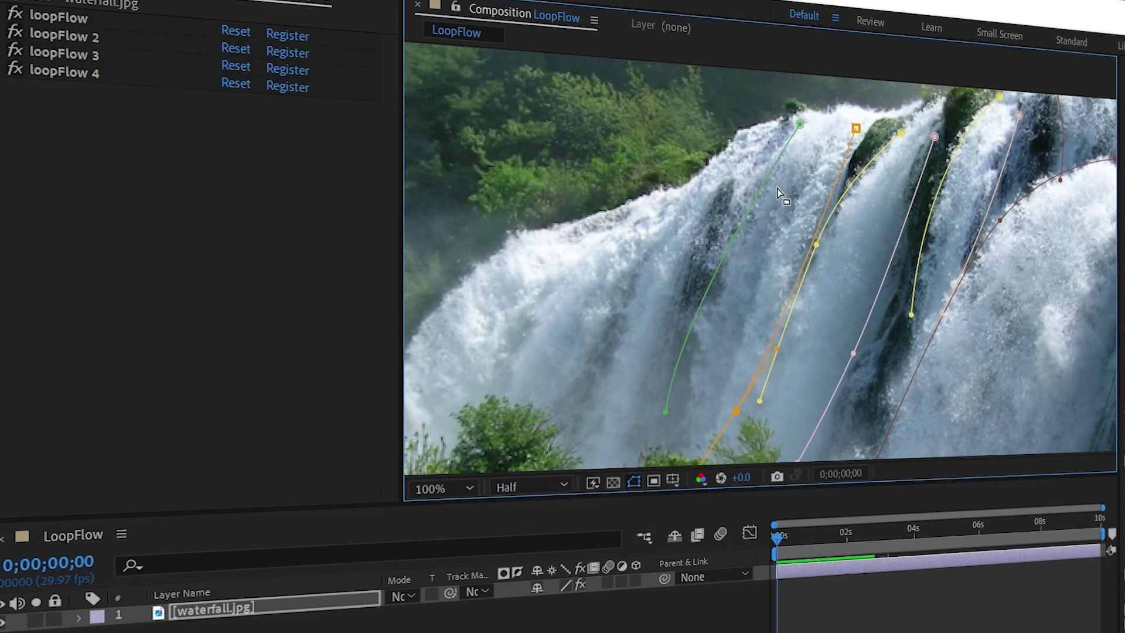
- Duplicate loopFlow 4 and assign Mask 9 as the copy's first mask and Mask 10 as its second mask
click(70, 74)
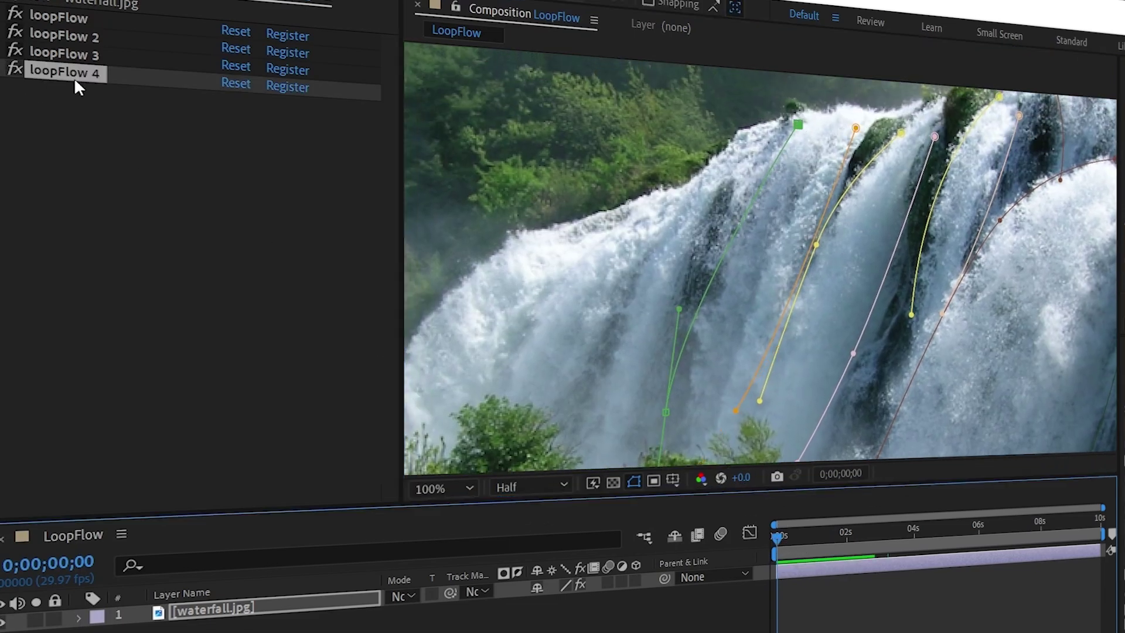
key(ctrl+d)
click(17, 255)
click(291, 277)
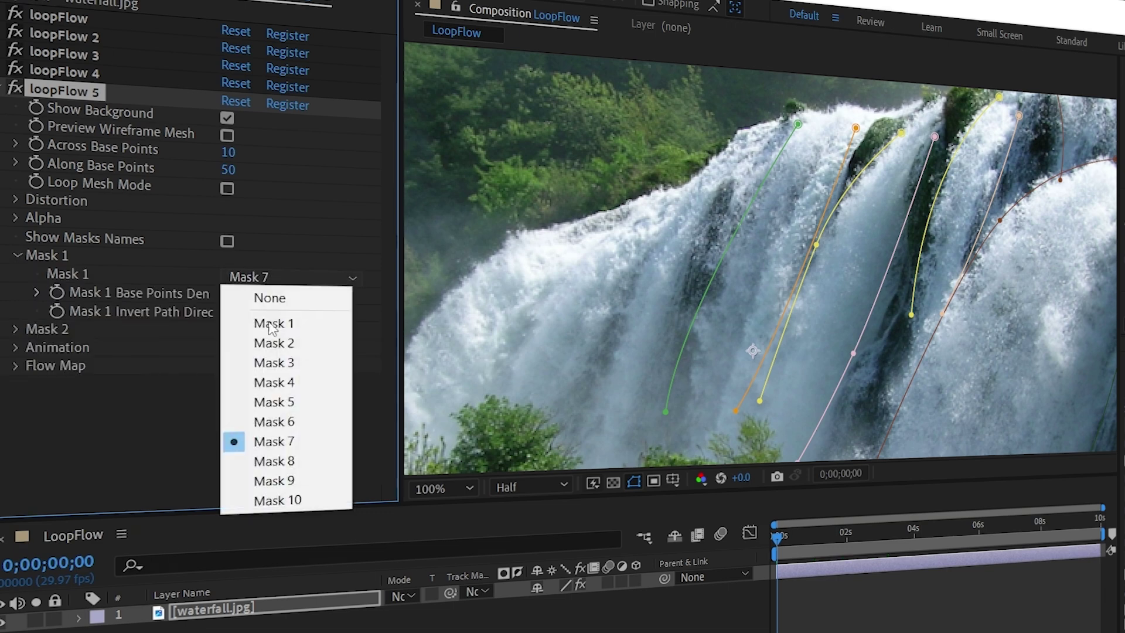
click(284, 484)
click(16, 330)
click(291, 346)
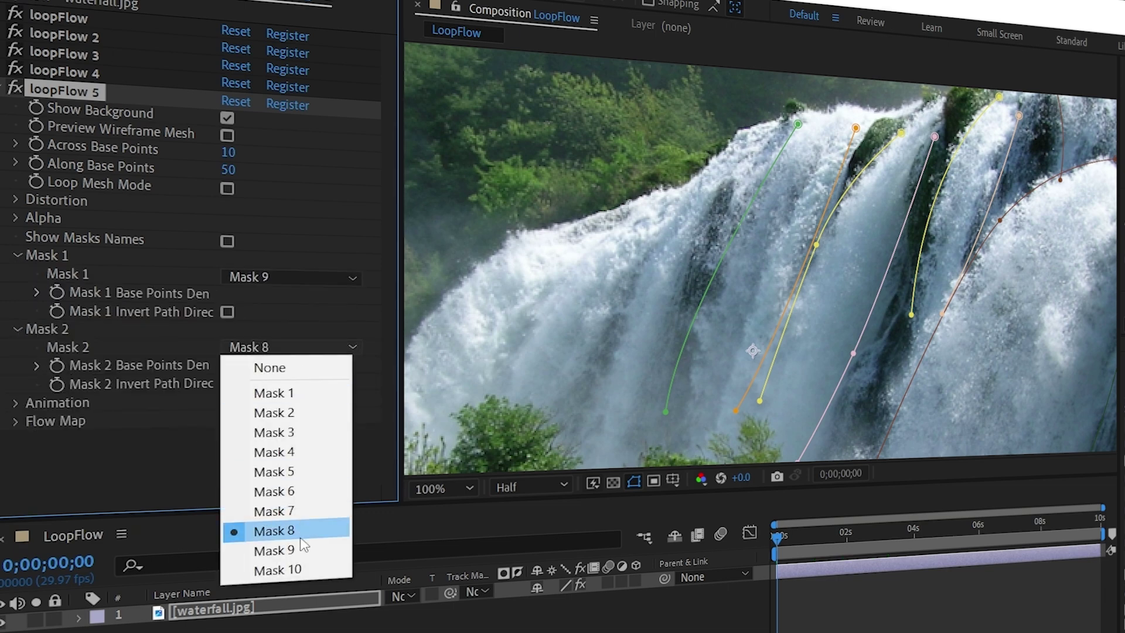
click(291, 570)
click(445, 489)
click(445, 141)
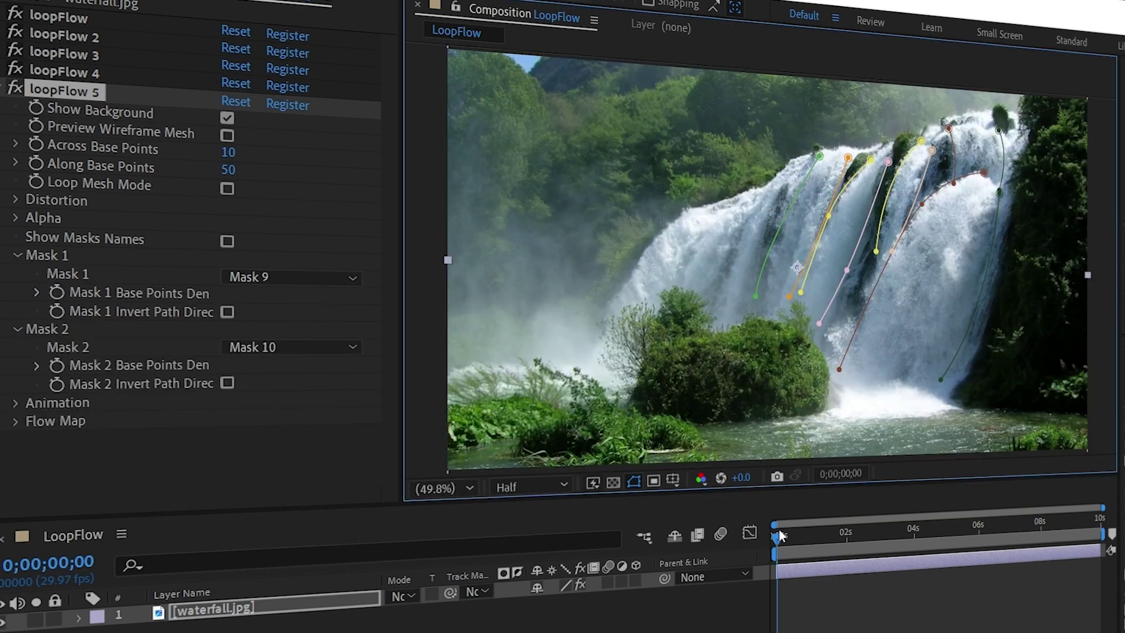
- Play the composition from the start to check the flow between Mask 9 and Mask 10
click(777, 538)
key(space)
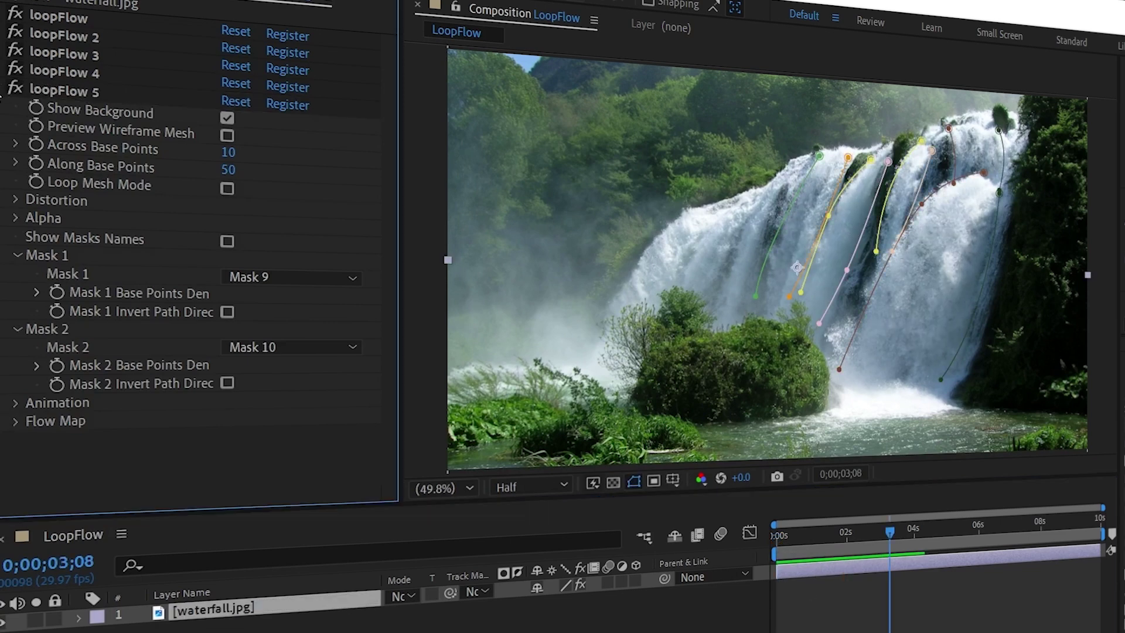
- Draw two curved open mask paths down the next cascade to the left, from the cliff edge to just above the bush
key(g)
scroll(697, 256, up, 2)
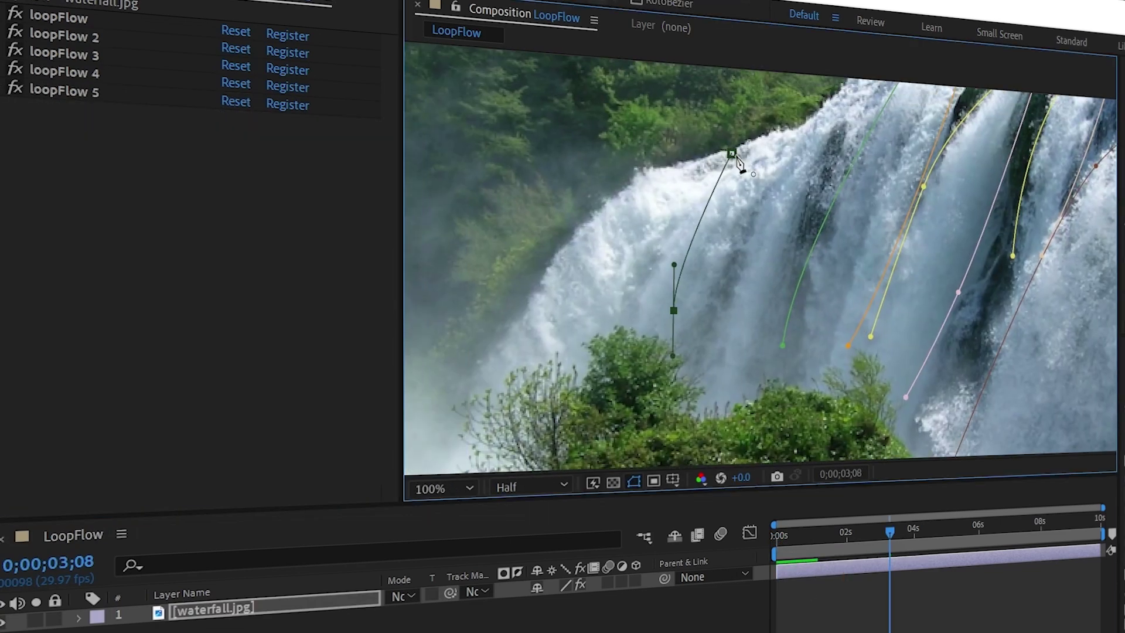
drag(673, 264, 673, 235)
key(F2)
click(828, 111)
drag(748, 350, 720, 389)
drag(776, 310, 785, 296)
- Duplicate loopFlow 5 and assign Mask 11 as the copy's first mask and Mask 12 as its second mask
click(63, 91)
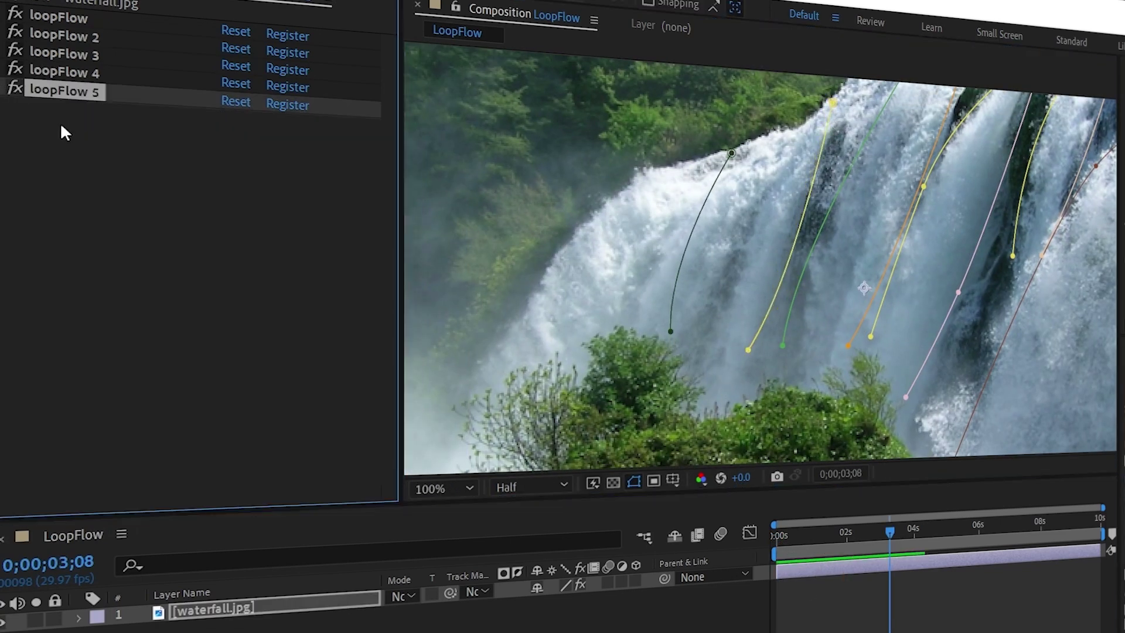
key(ctrl+d)
click(17, 274)
click(291, 294)
click(264, 537)
click(18, 347)
click(290, 364)
click(264, 626)
- Fit the whole composition in view and play it from the start to check the flow between Mask 11 and Mask 12
click(776, 534)
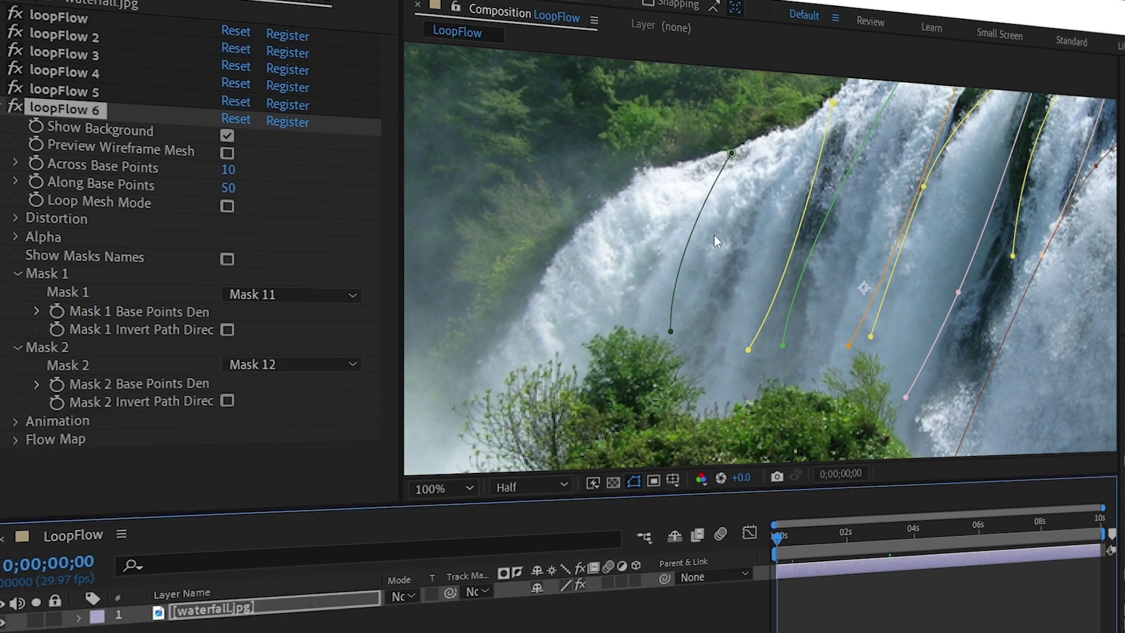
click(443, 488)
click(477, 164)
key(space)
key(space)
click(3, 109)
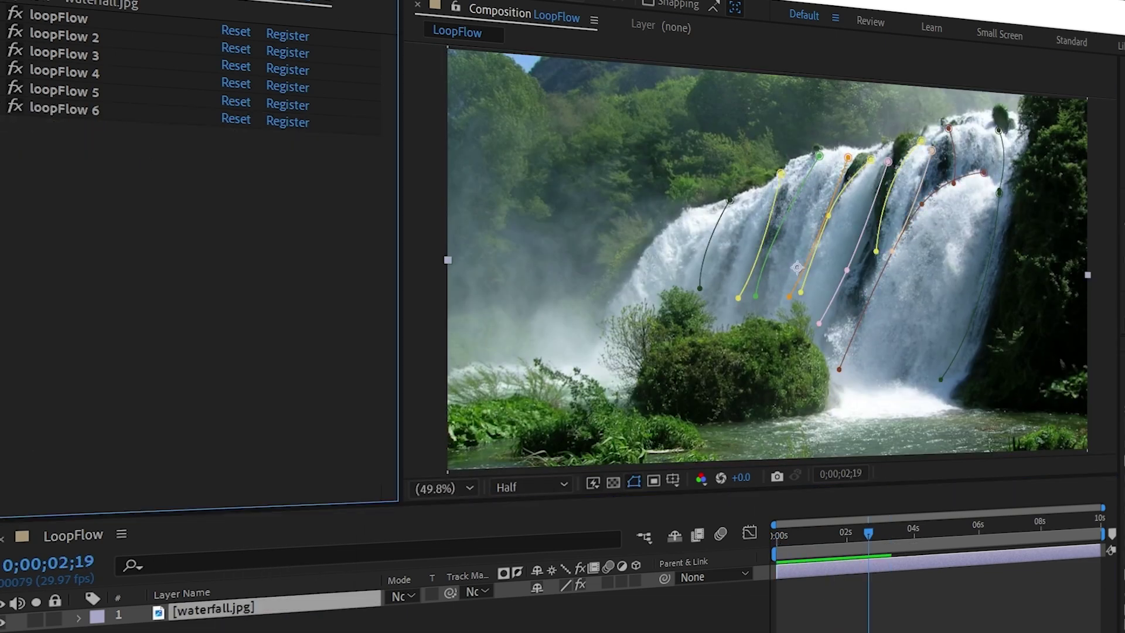
- Draw two curved open mask paths on the leftmost cascade, one along its outer edge and one beside the dark green path
scroll(571, 212, up, 1)
scroll(654, 249, up, 2)
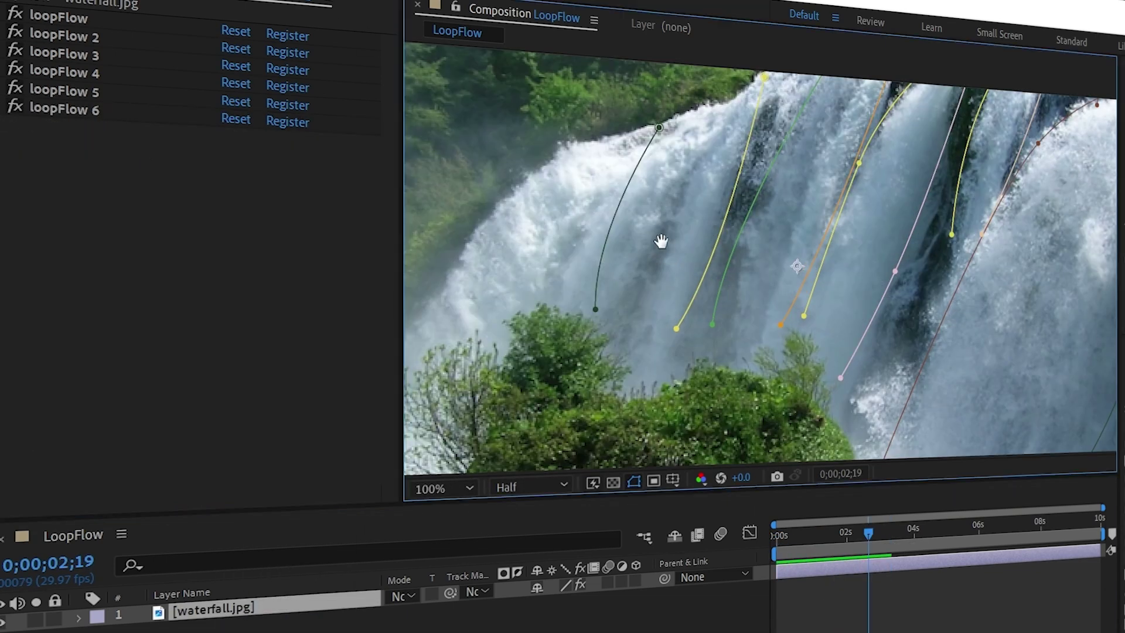
key(shift+F2)
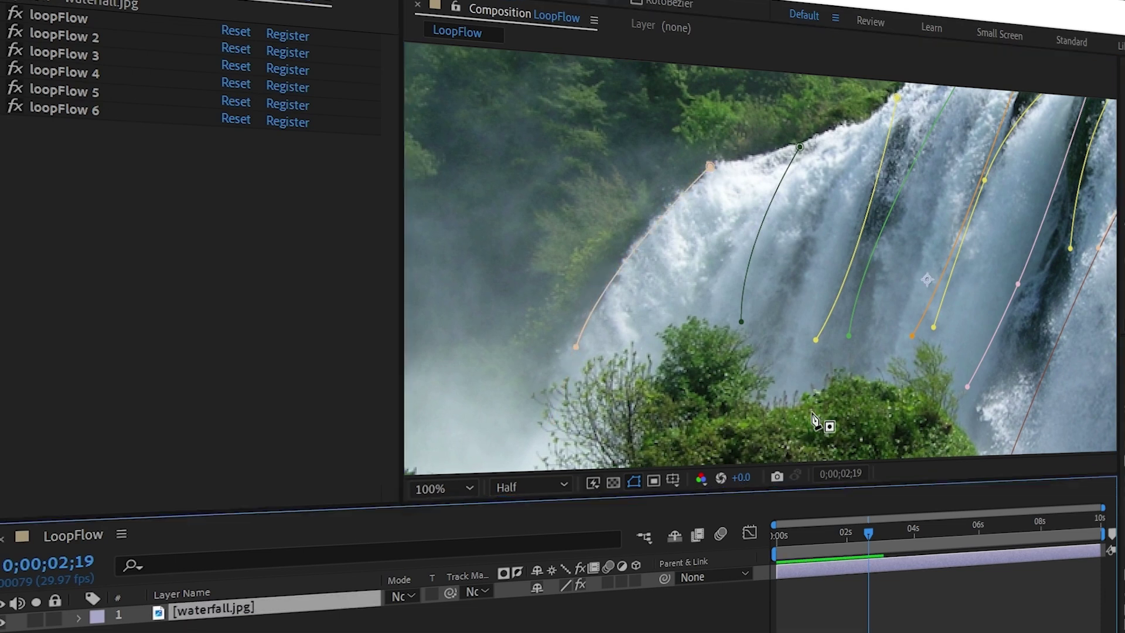
click(791, 151)
click(725, 314)
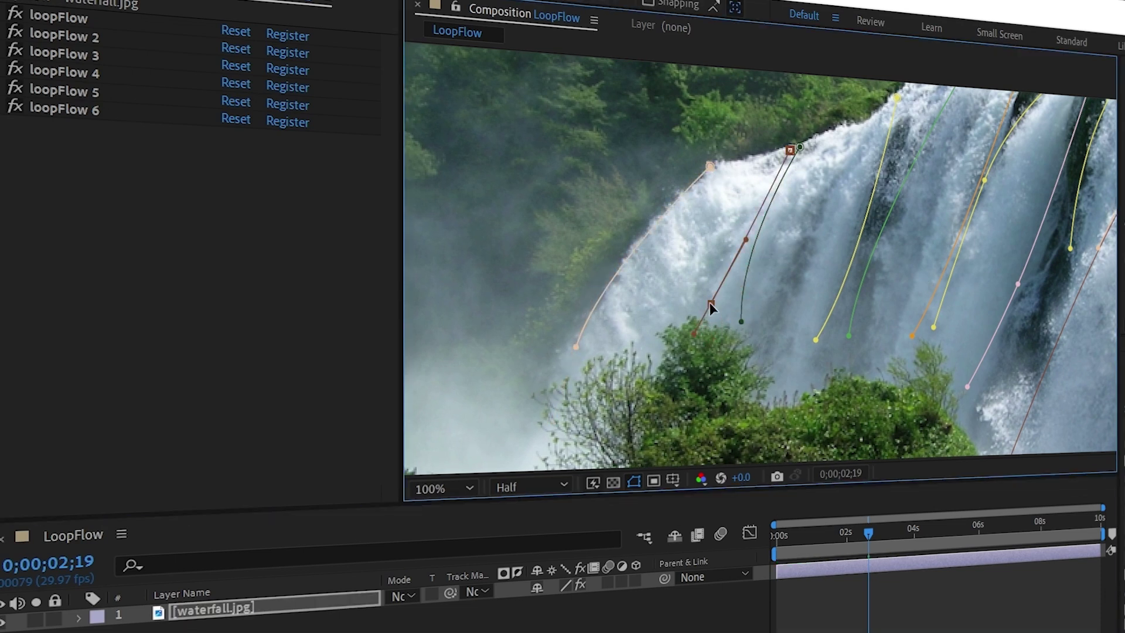
- Duplicate loopFlow 6 and assign Mask 13 as the copy's first mask and Mask 14 as its second mask
click(67, 110)
key(ctrl+d)
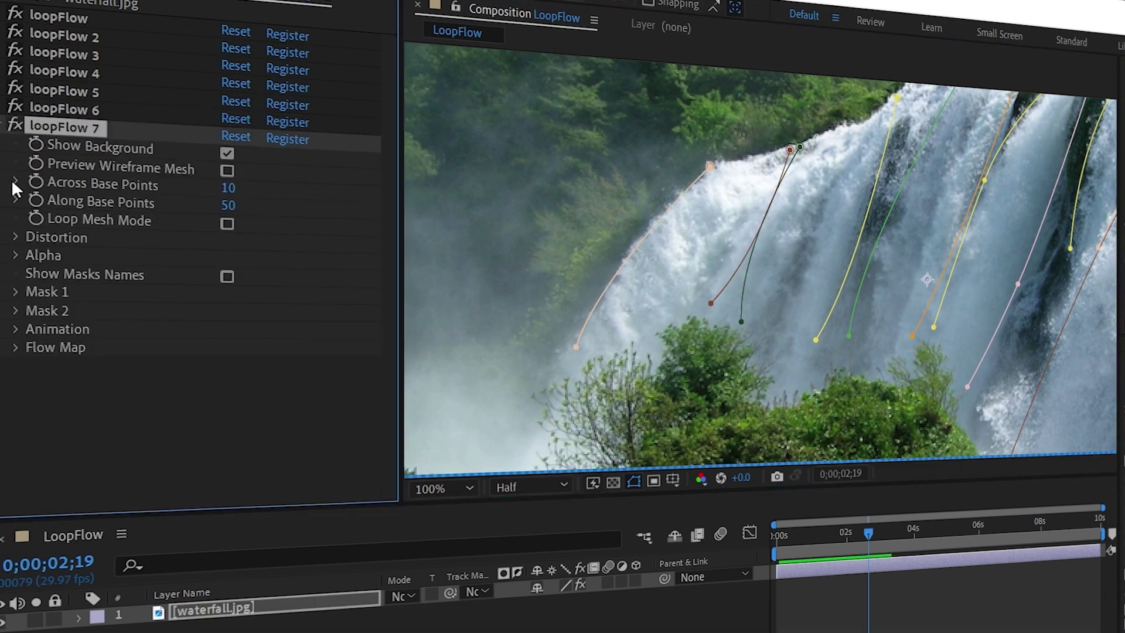
click(16, 292)
click(270, 319)
click(263, 592)
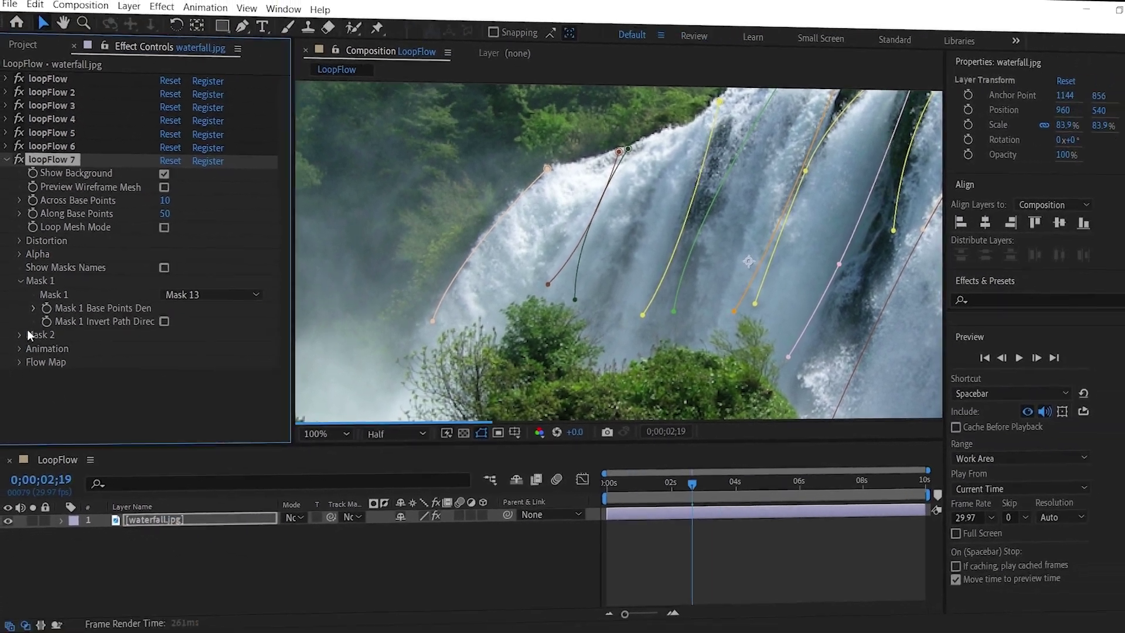
click(16, 365)
click(222, 341)
click(183, 557)
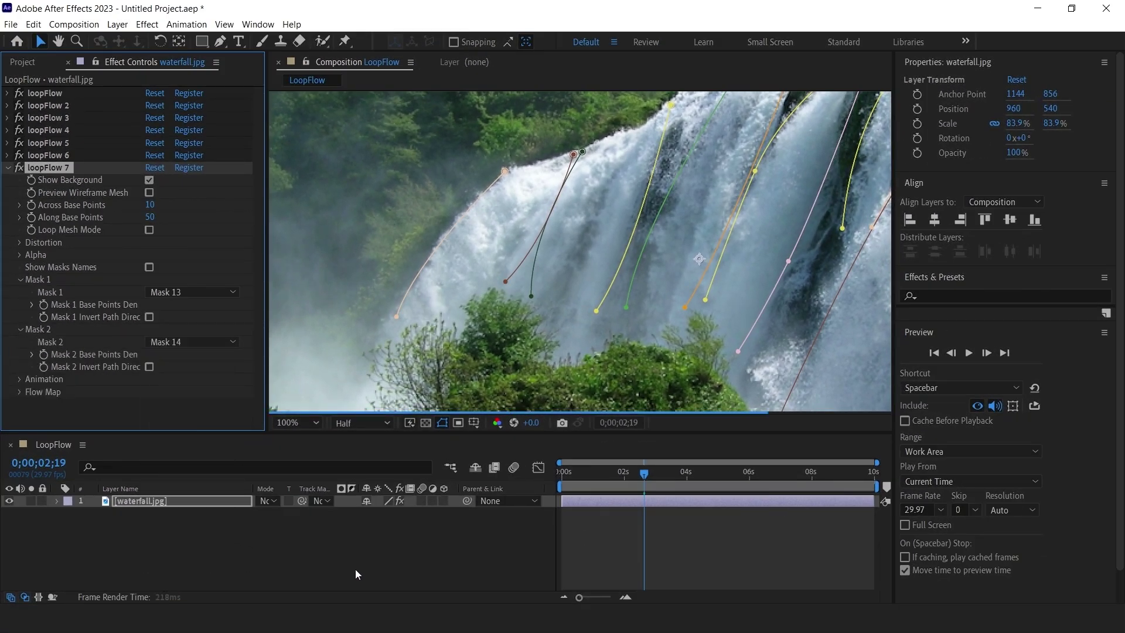
- Play the full composition from the start to check the flow between Mask 13 and Mask 14
click(563, 472)
click(302, 422)
click(334, 163)
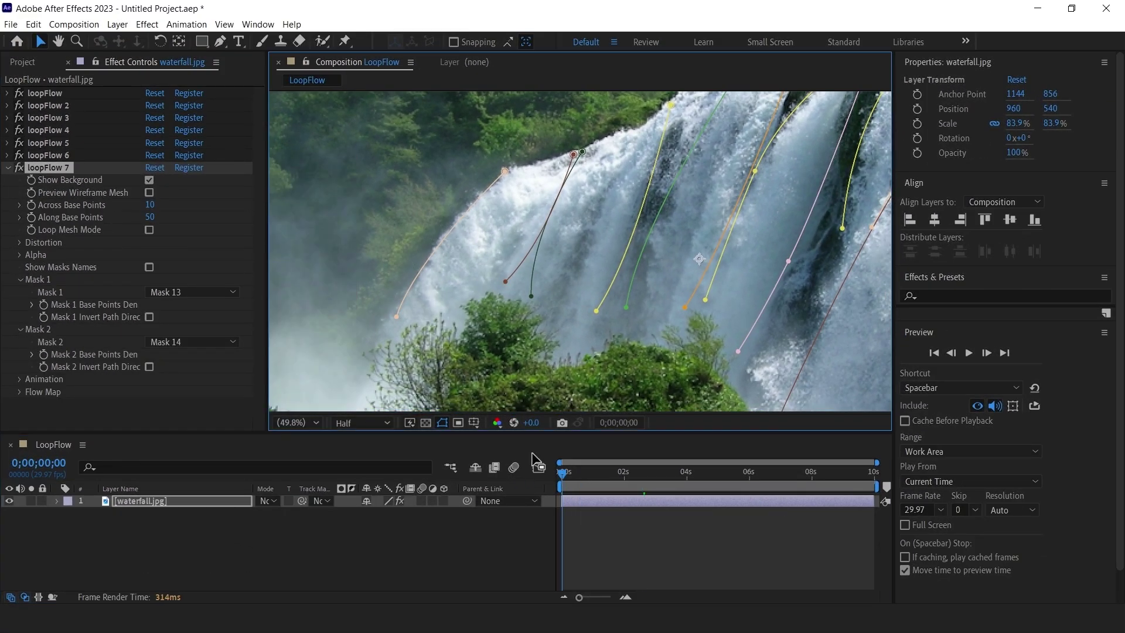
click(564, 473)
key(space)
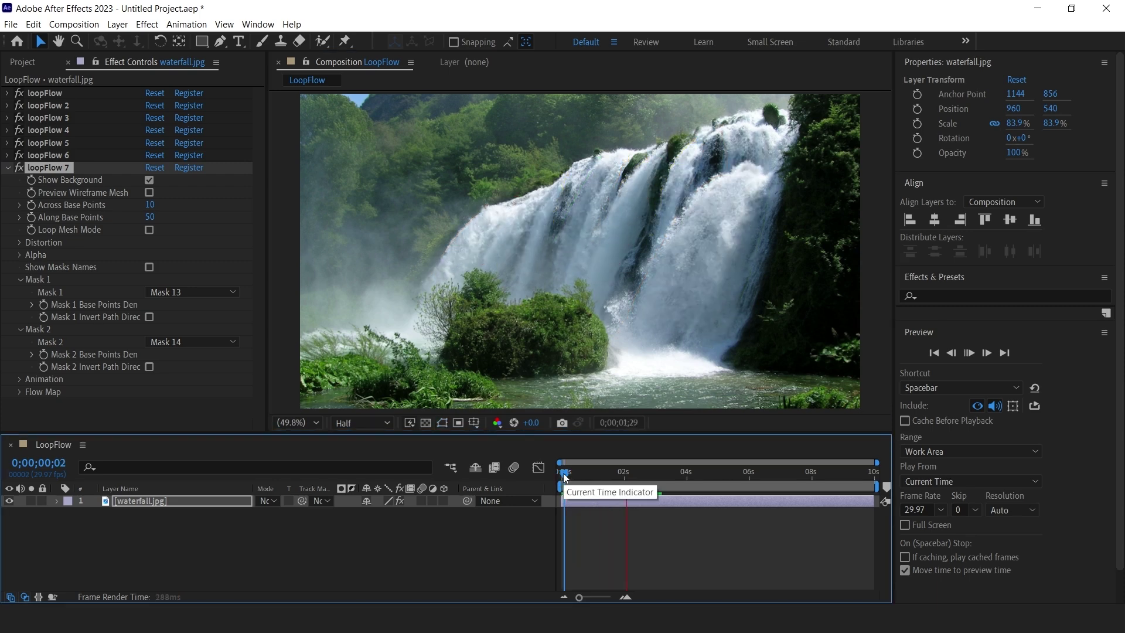
click(599, 499)
- Move the lower point of the dark red mask path right, close to the dark green path, and replay the animation from the start
scroll(479, 254, up, 2)
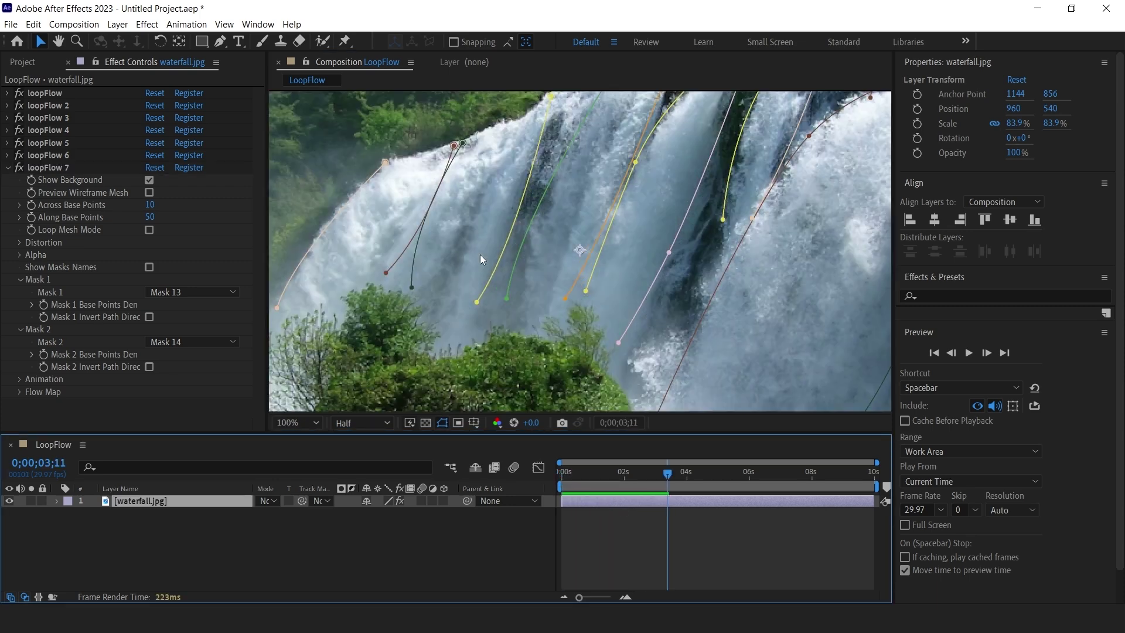
drag(381, 270, 414, 282)
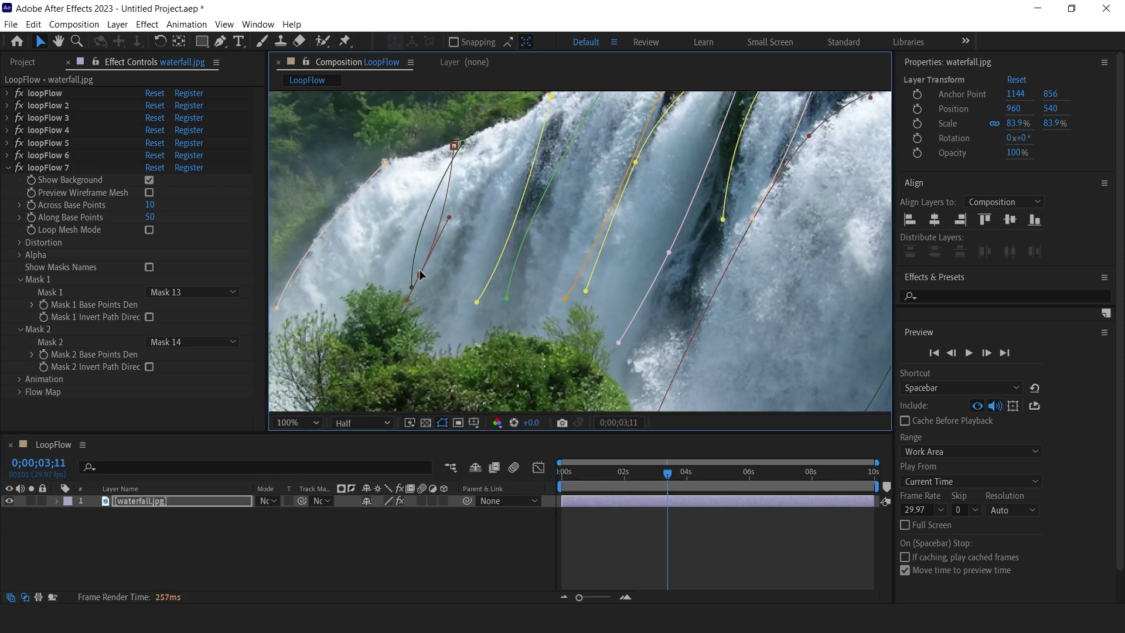
click(314, 426)
click(328, 181)
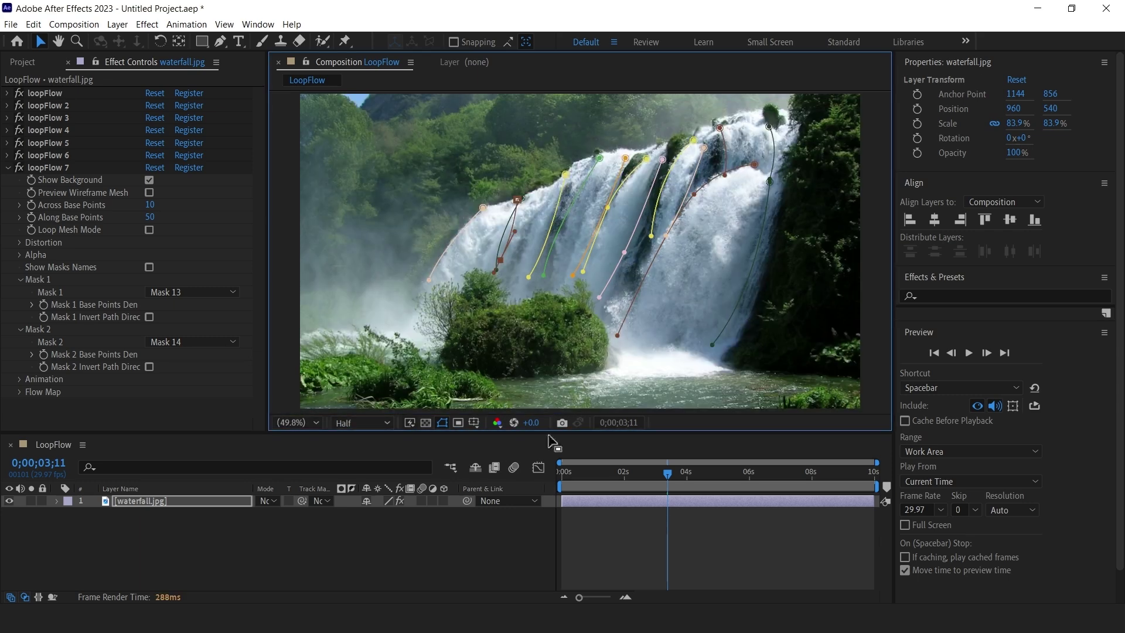
click(563, 473)
key(space)
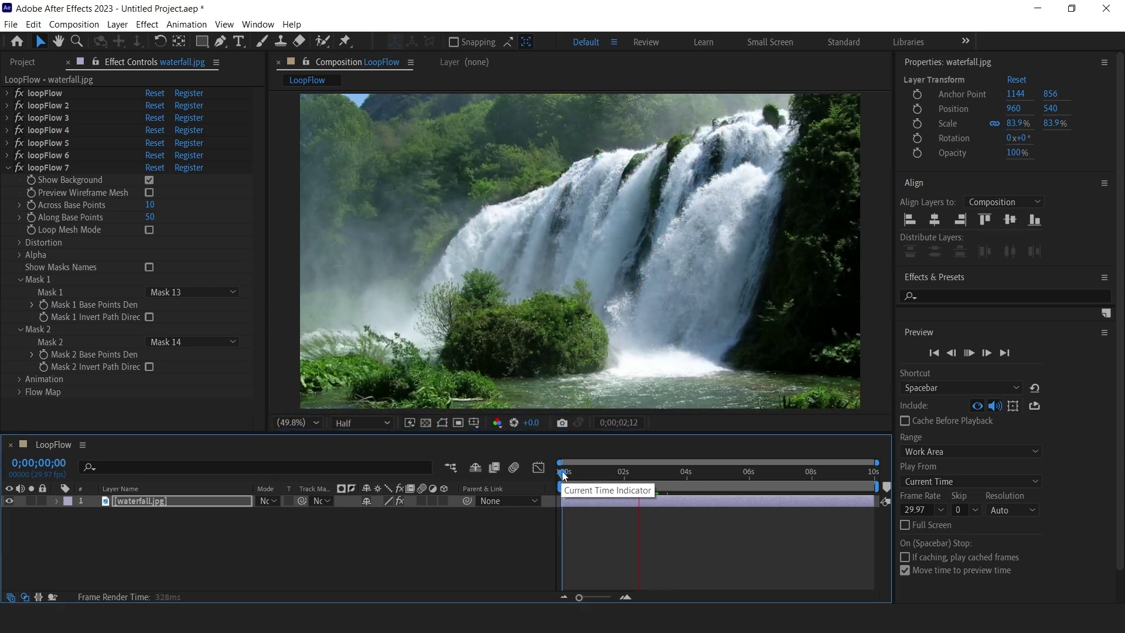
key(space)
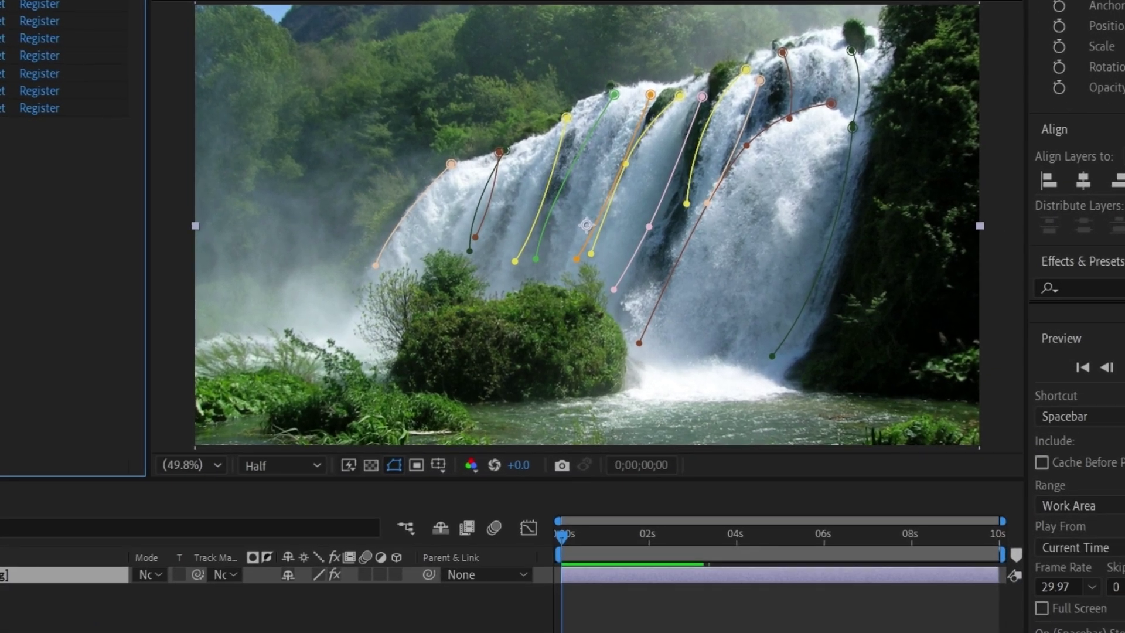
- Draw two upward open mask paths through the mist, one at the image's left edge and one left of the falls
scroll(255, 261, up, 2)
drag(285, 285, 736, 213)
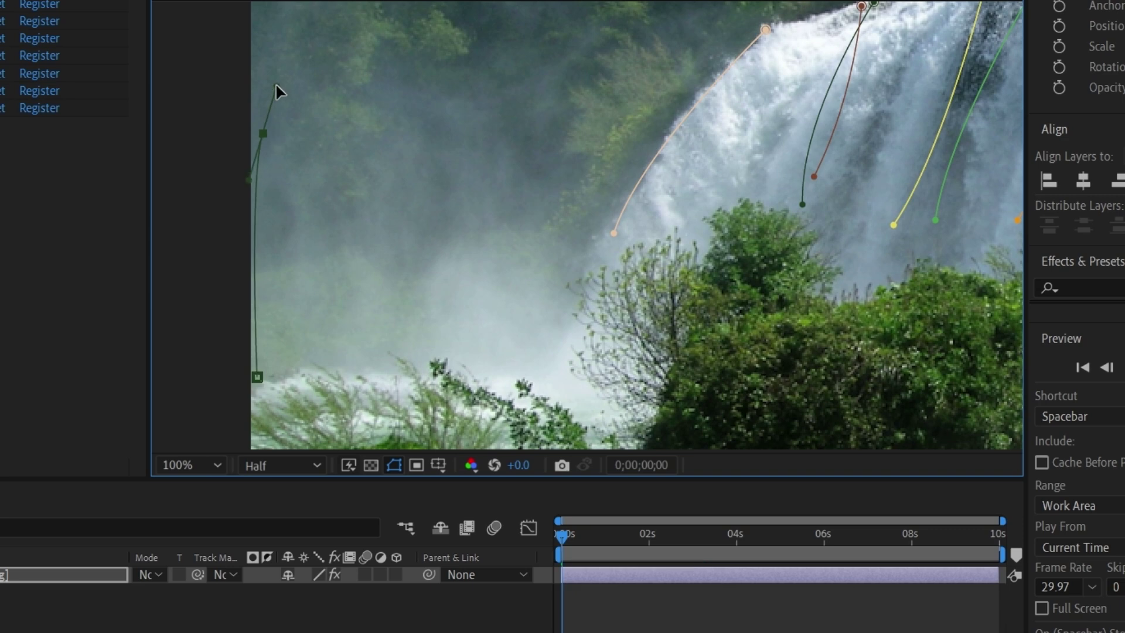
click(621, 580)
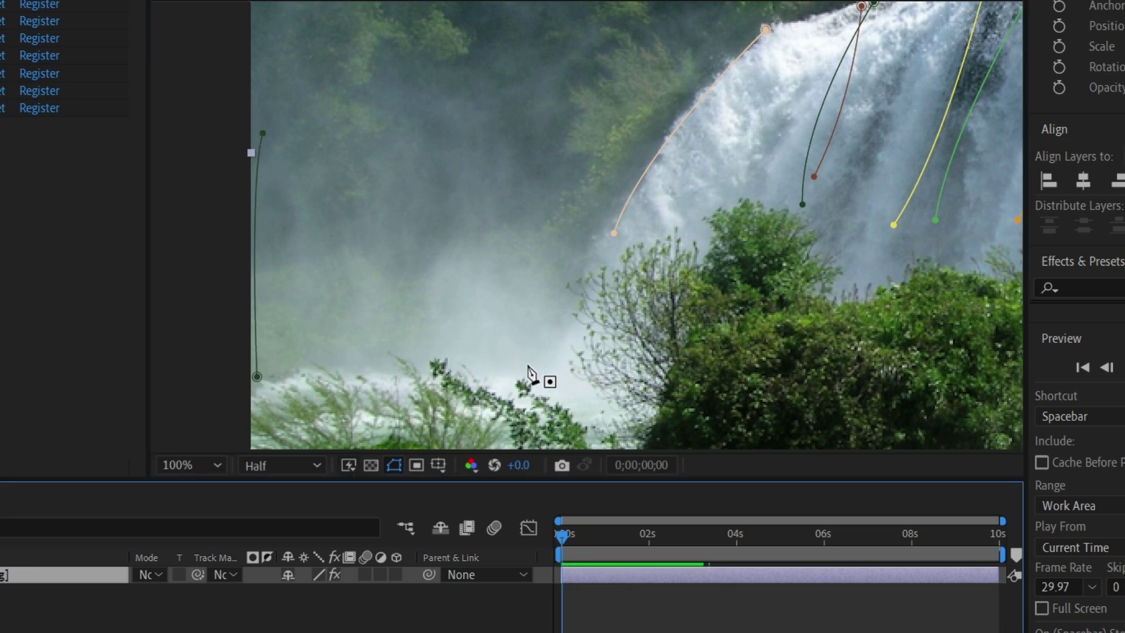
click(506, 364)
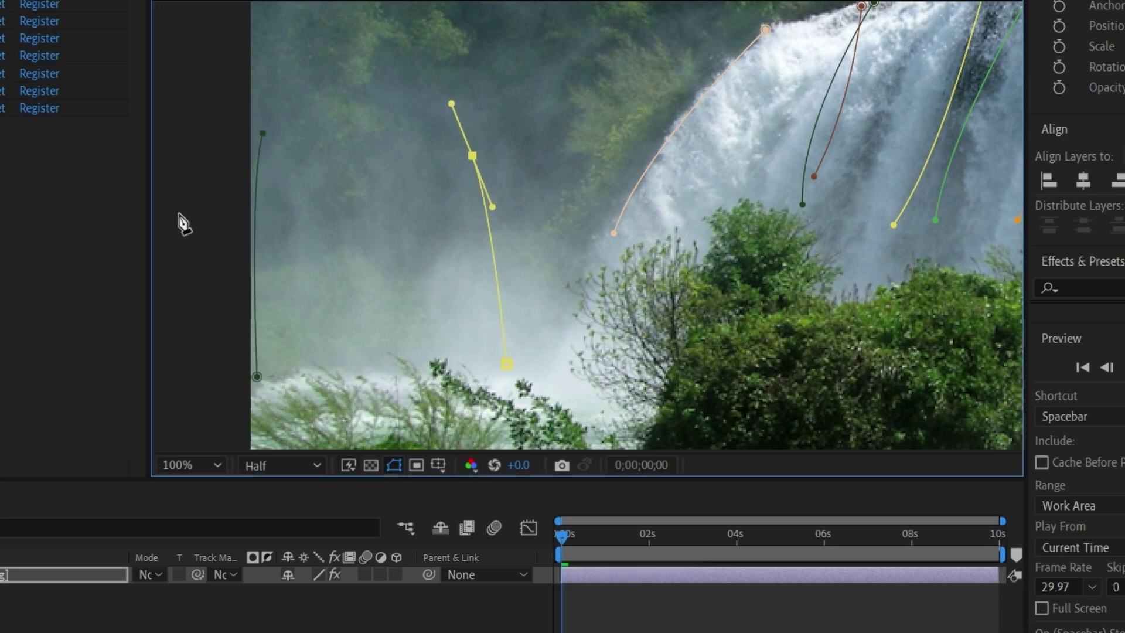
- Duplicate loopFlow 7 and assign Mask 15 as the copy's first mask and Mask 16 as its second mask
click(12, 107)
key(ctrl+d)
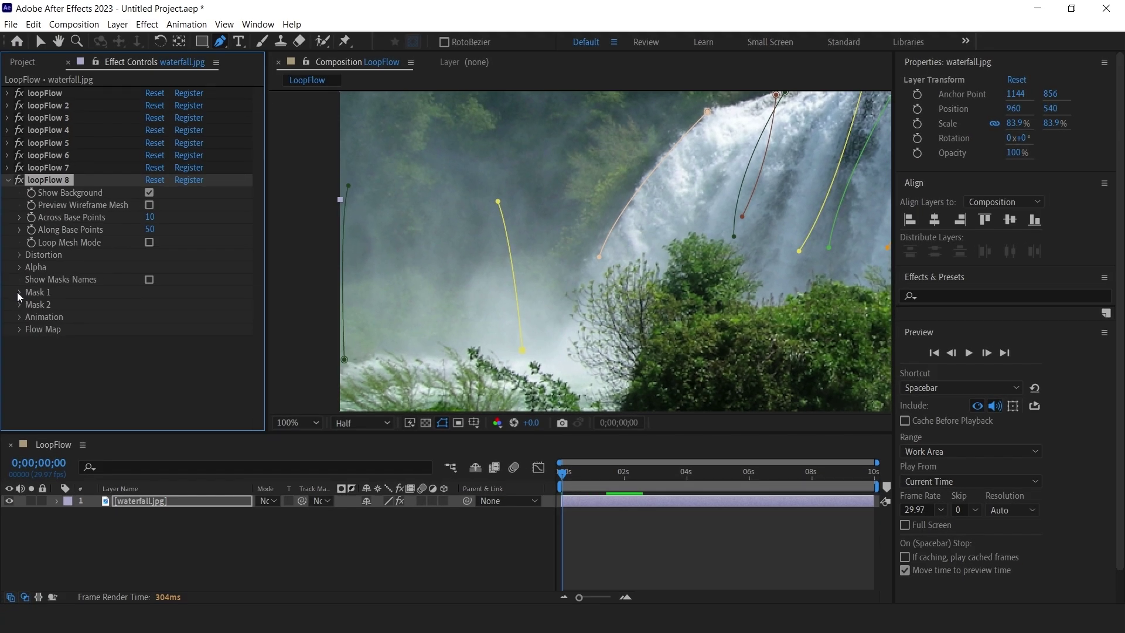
click(164, 307)
click(178, 548)
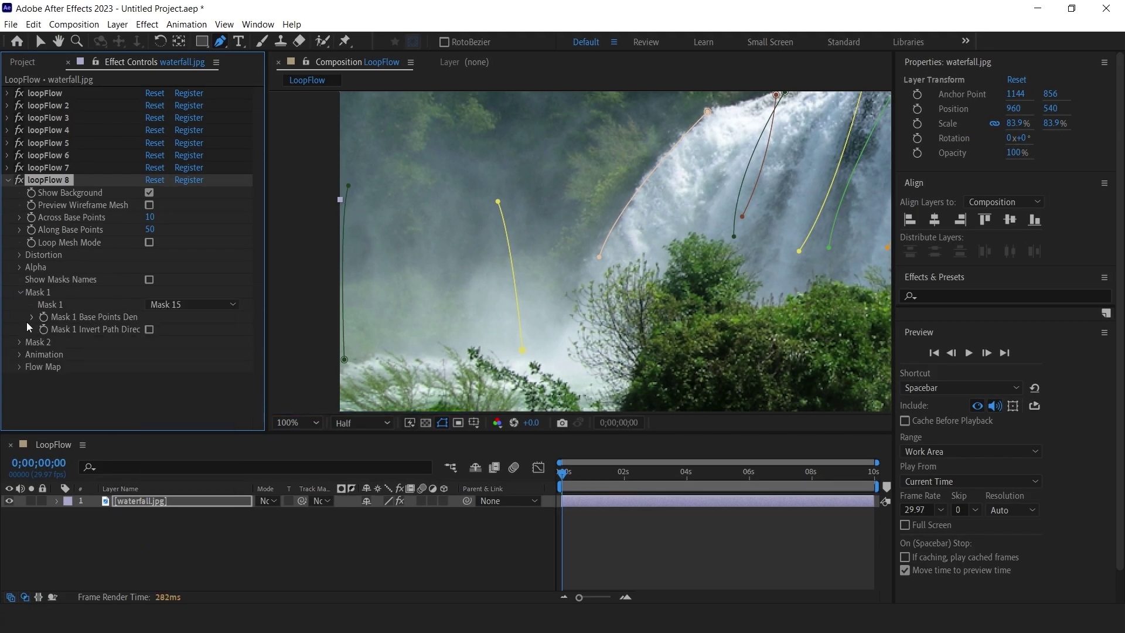
click(193, 354)
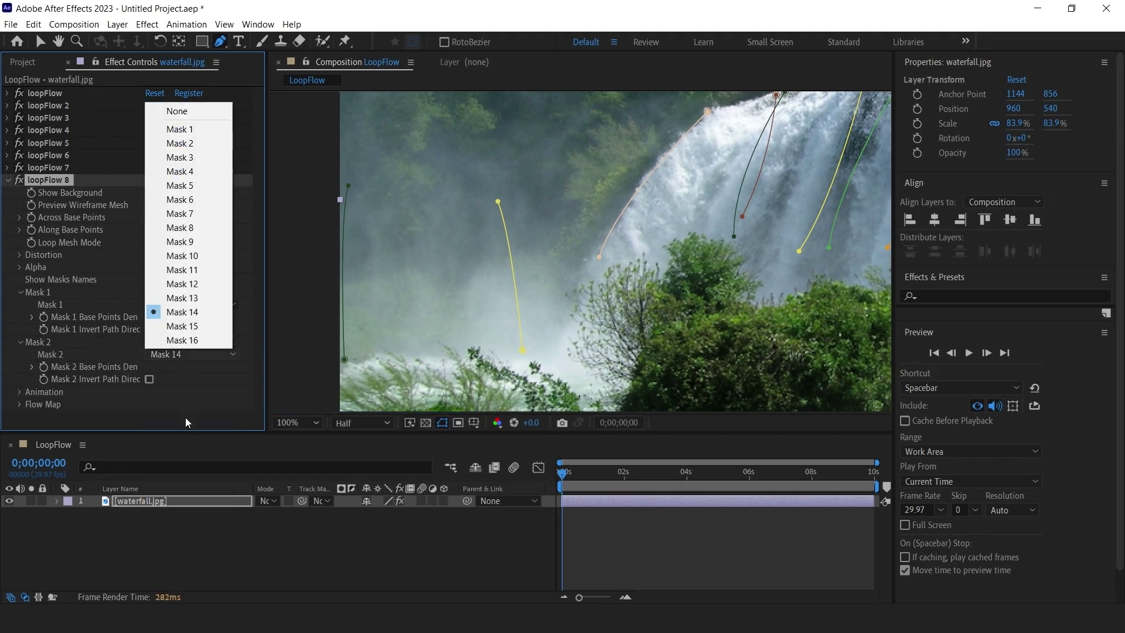
click(190, 341)
- Fit the composition in view and play it from the start to check the mist motion
click(296, 423)
click(314, 179)
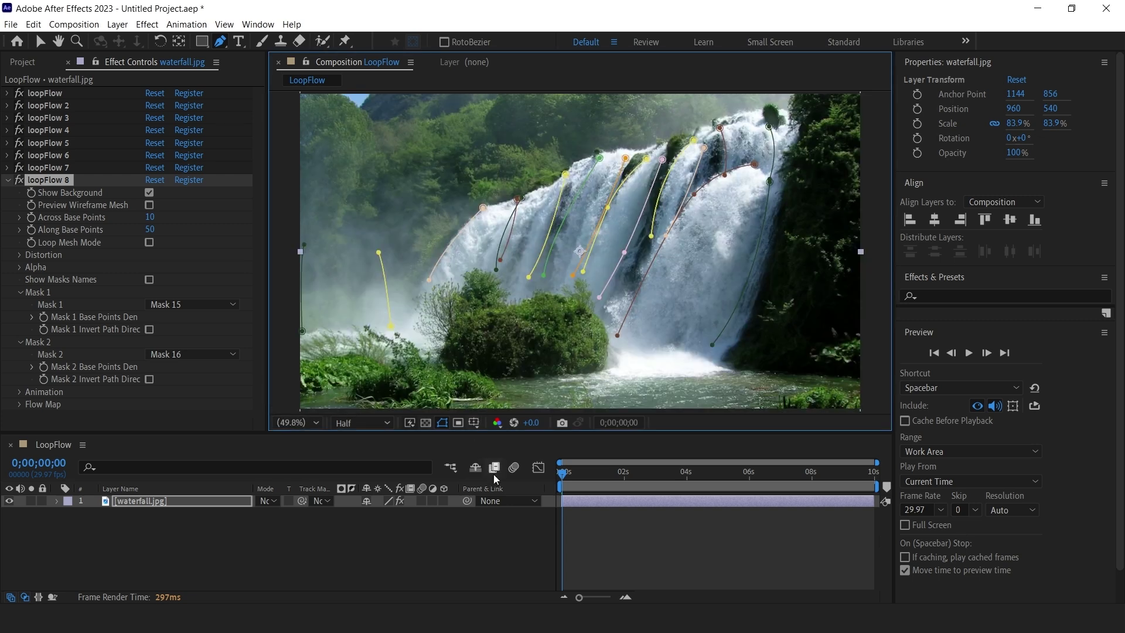
click(564, 478)
key(space)
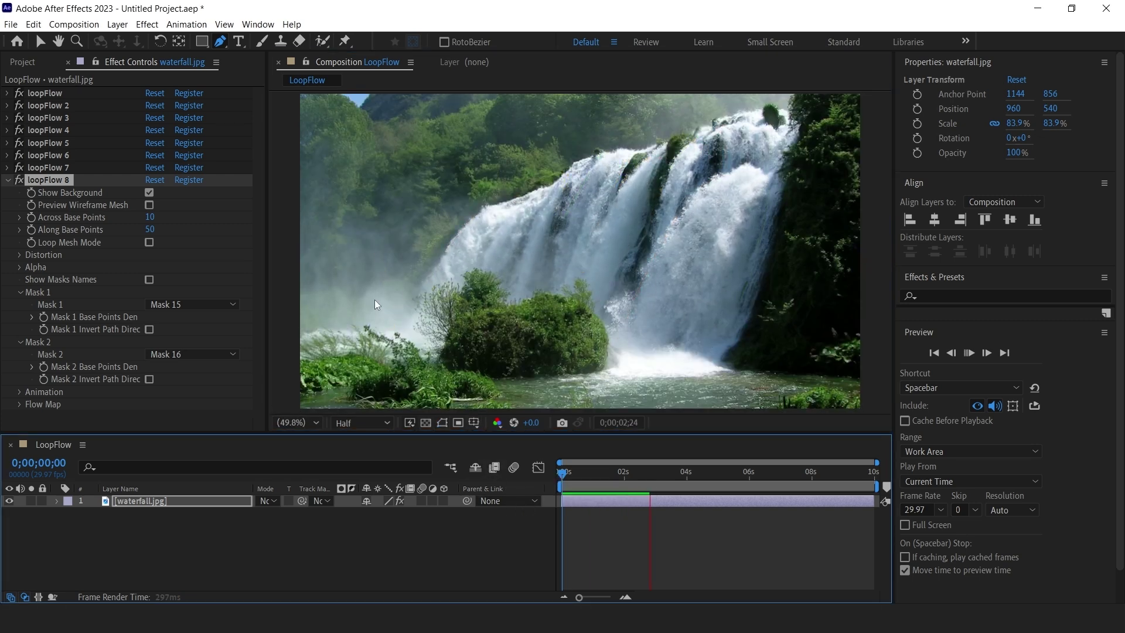
key(space)
key(space)
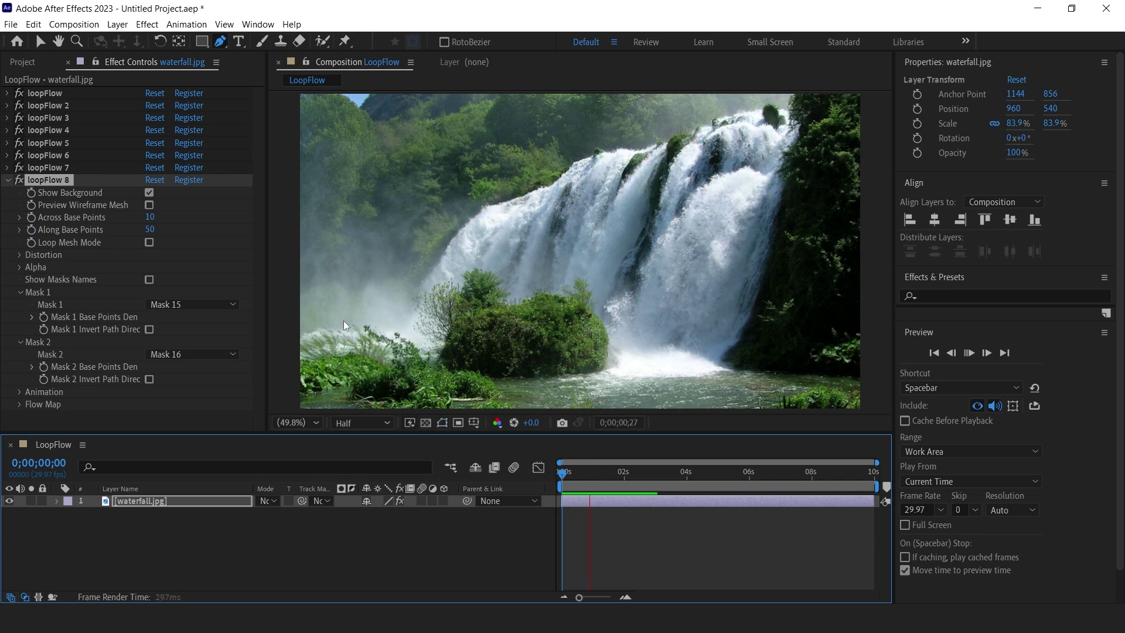
key(space)
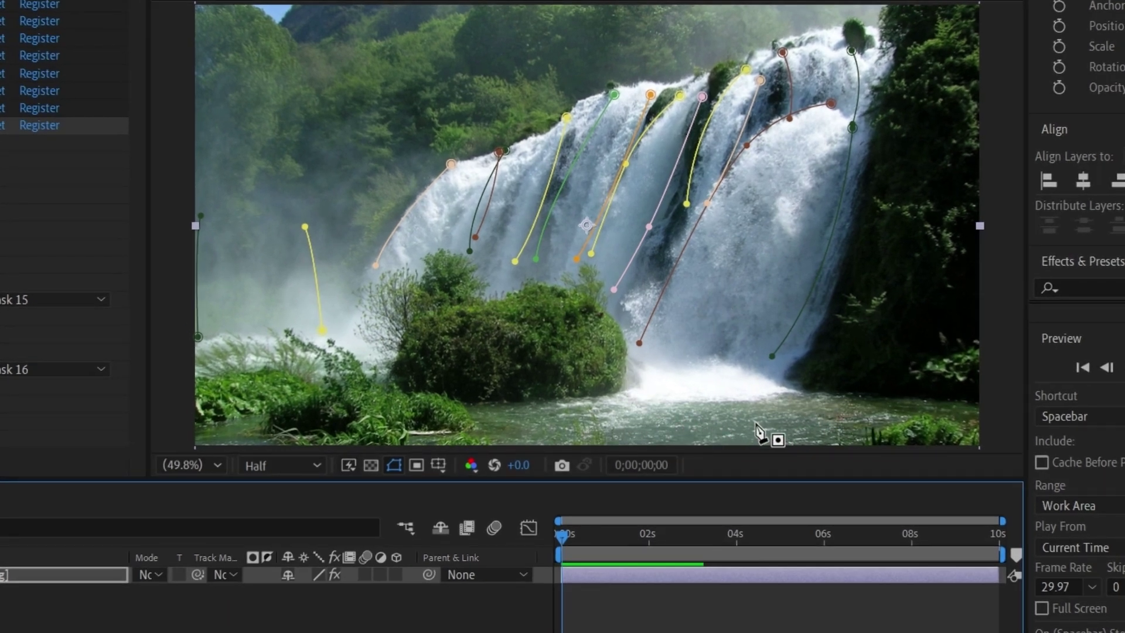
- Draw two diverging open mask paths across the pool, from either side of the waterfall's base to the image's lower edge
click(602, 581)
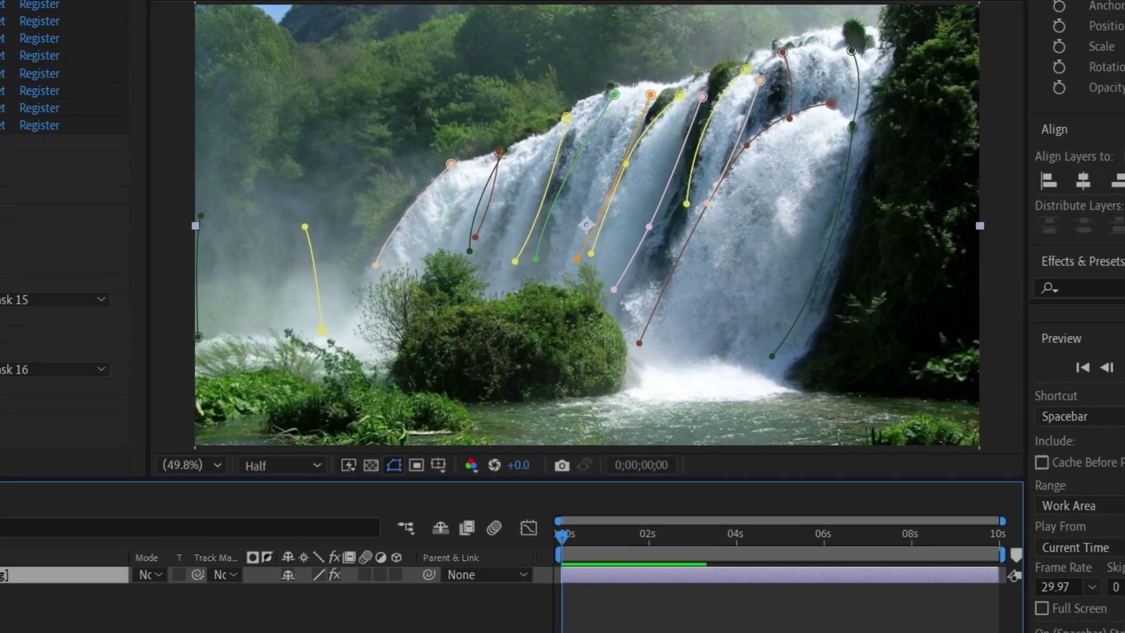
click(85, 52)
scroll(659, 378, up, 1)
drag(695, 374, 580, 248)
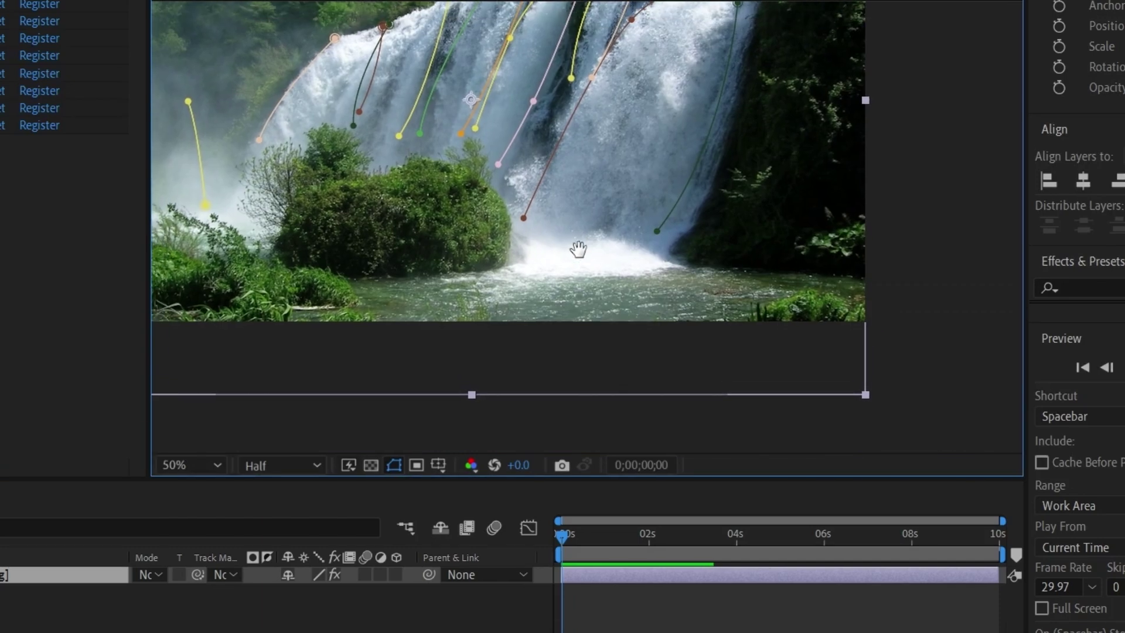
click(521, 267)
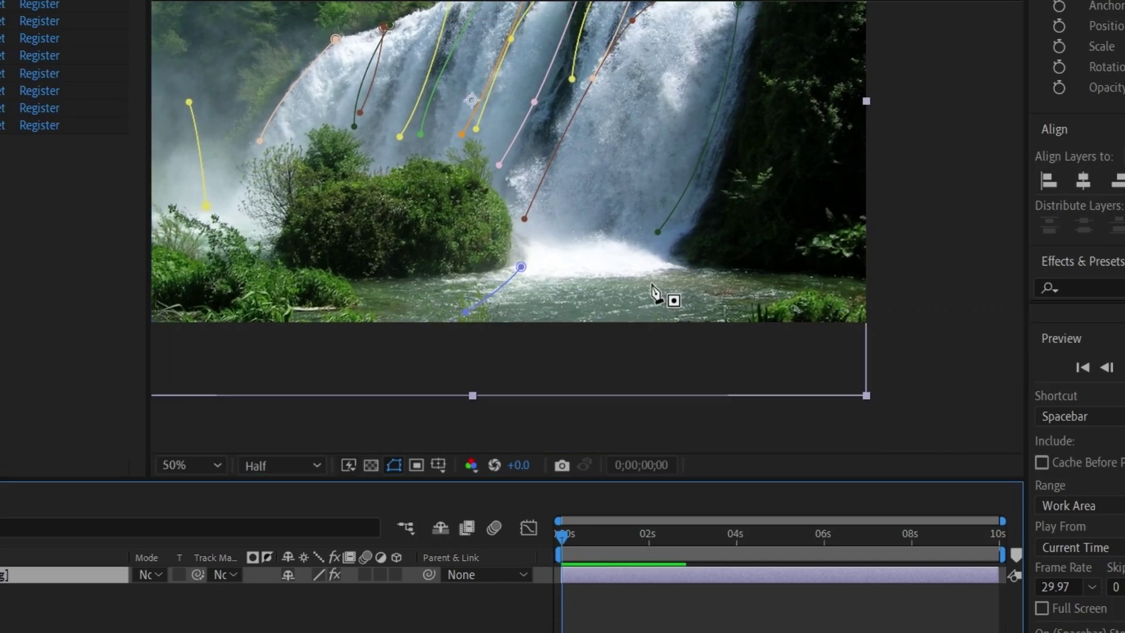
click(651, 256)
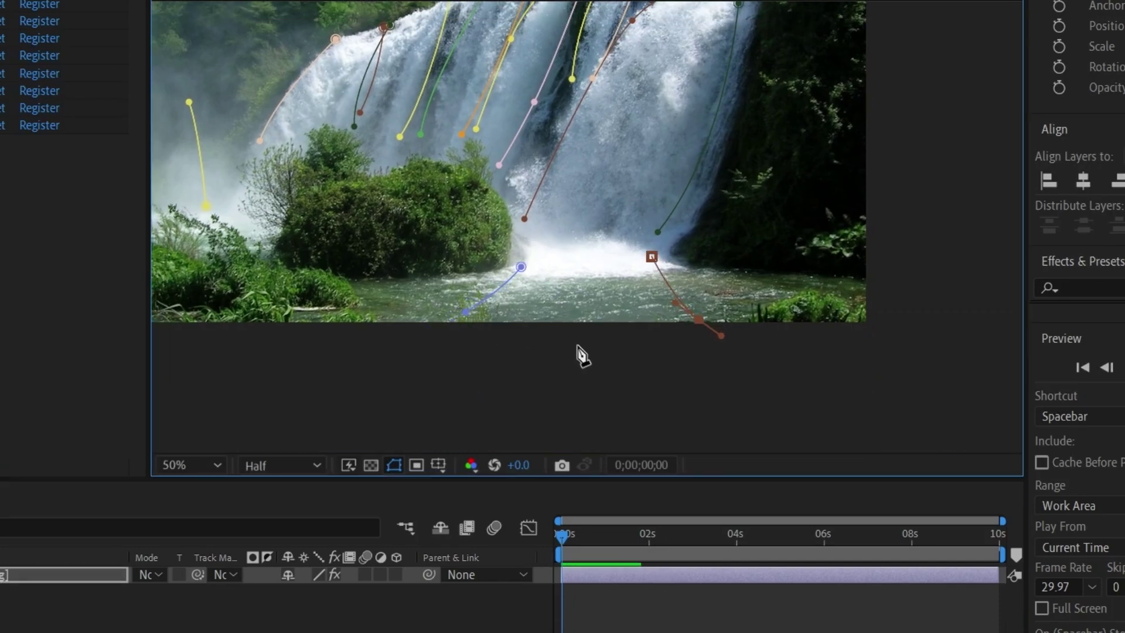
click(88, 574)
- Duplicate loopFlow 8 and assign Mask 17 as the copy's first mask and Mask 18 as its second mask
click(12, 126)
key(ctrl+d)
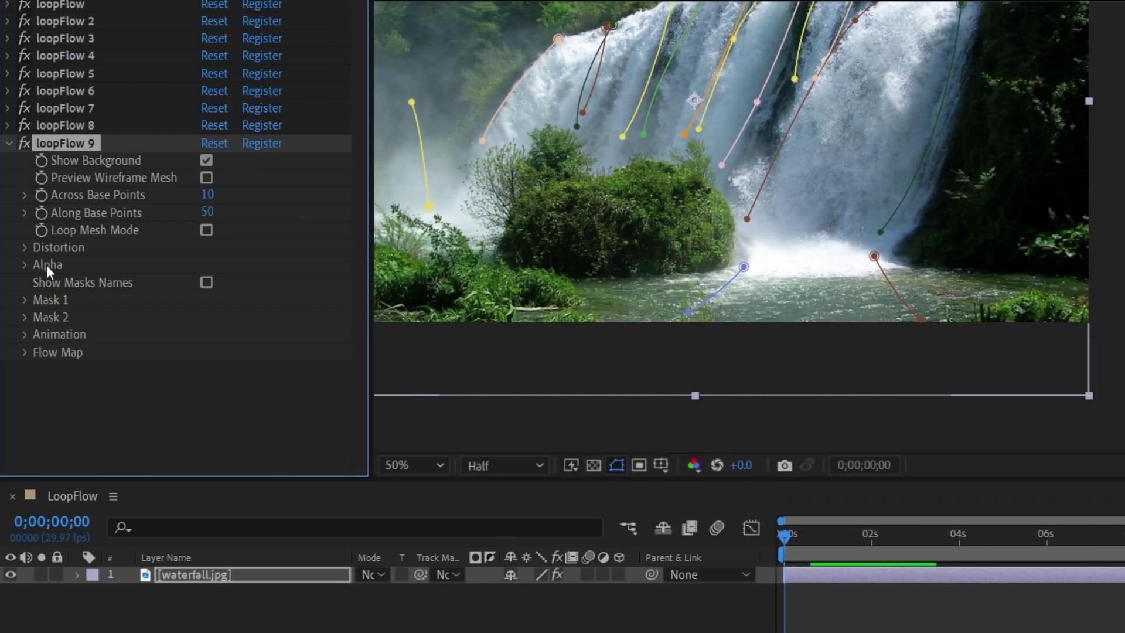
click(38, 305)
click(252, 316)
click(252, 632)
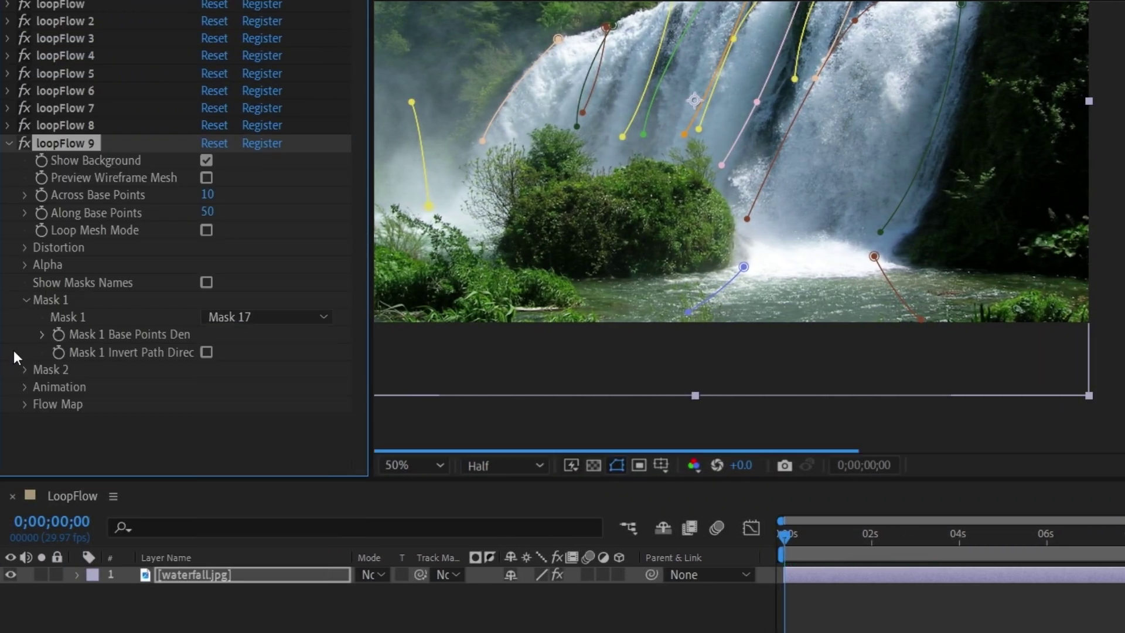
click(25, 371)
click(253, 390)
click(266, 372)
click(268, 367)
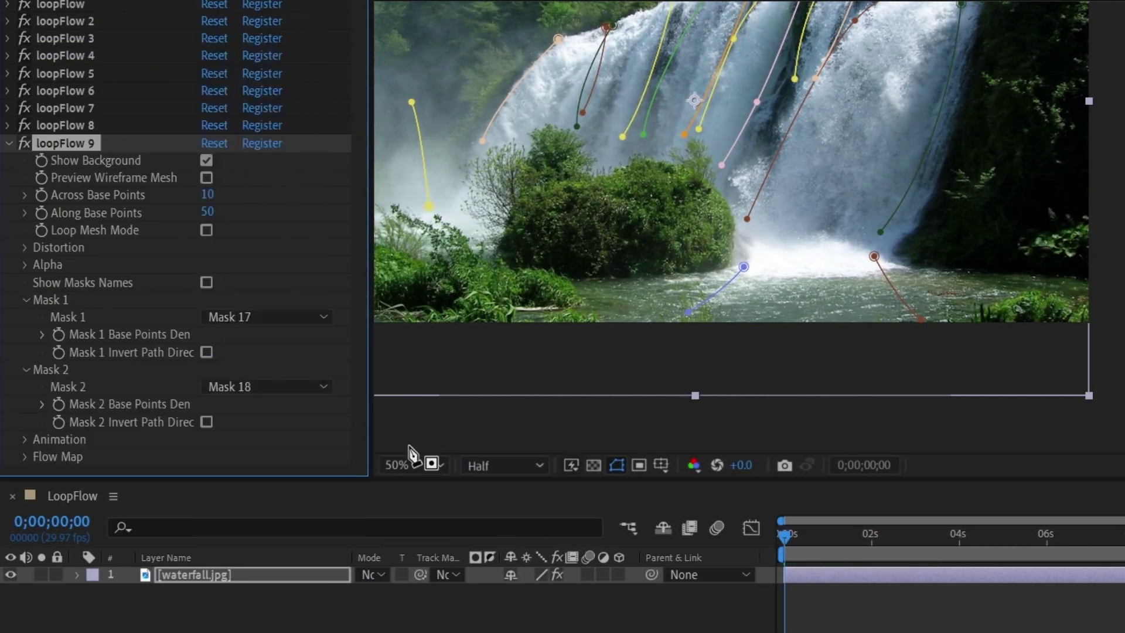
- Fit the composition in view and play it from the start to check the pool's flow
click(410, 465)
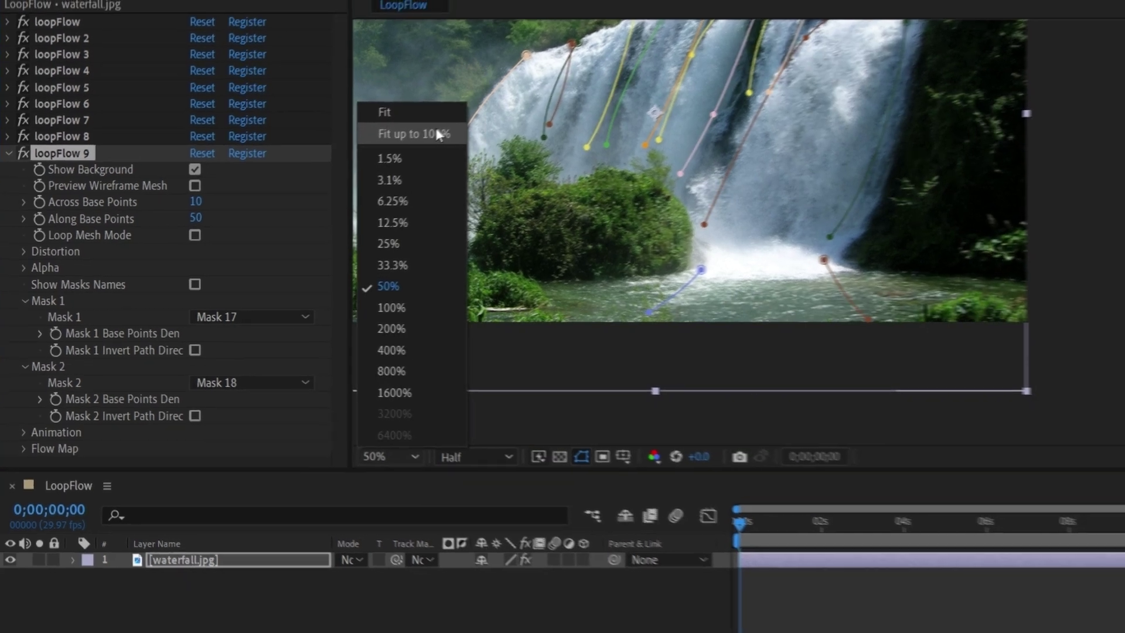
click(439, 121)
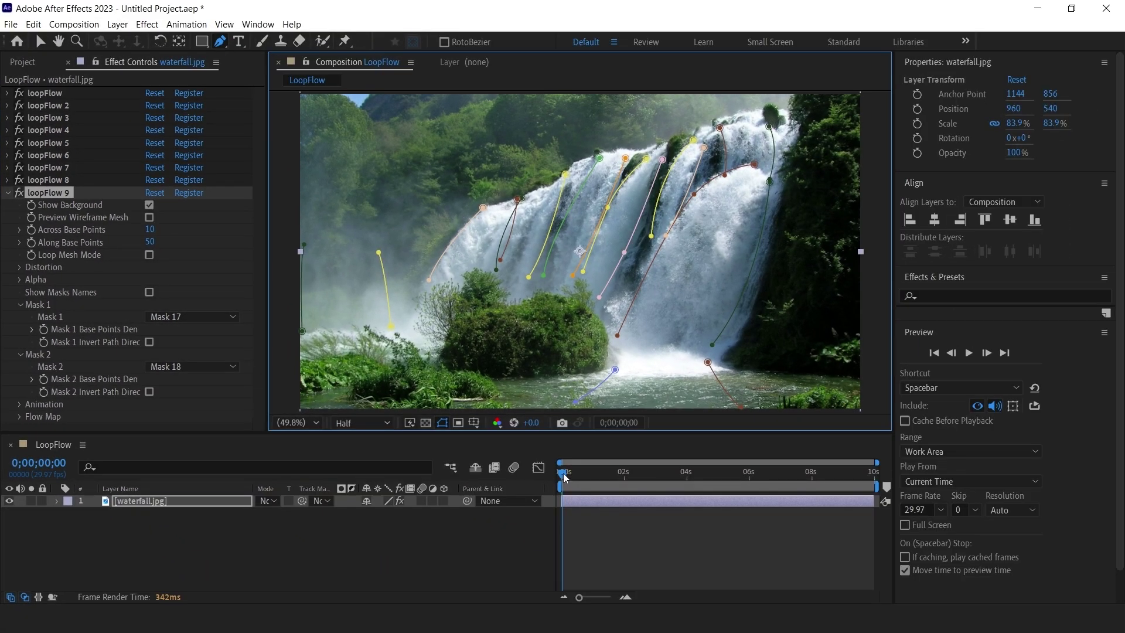
click(564, 475)
key(space)
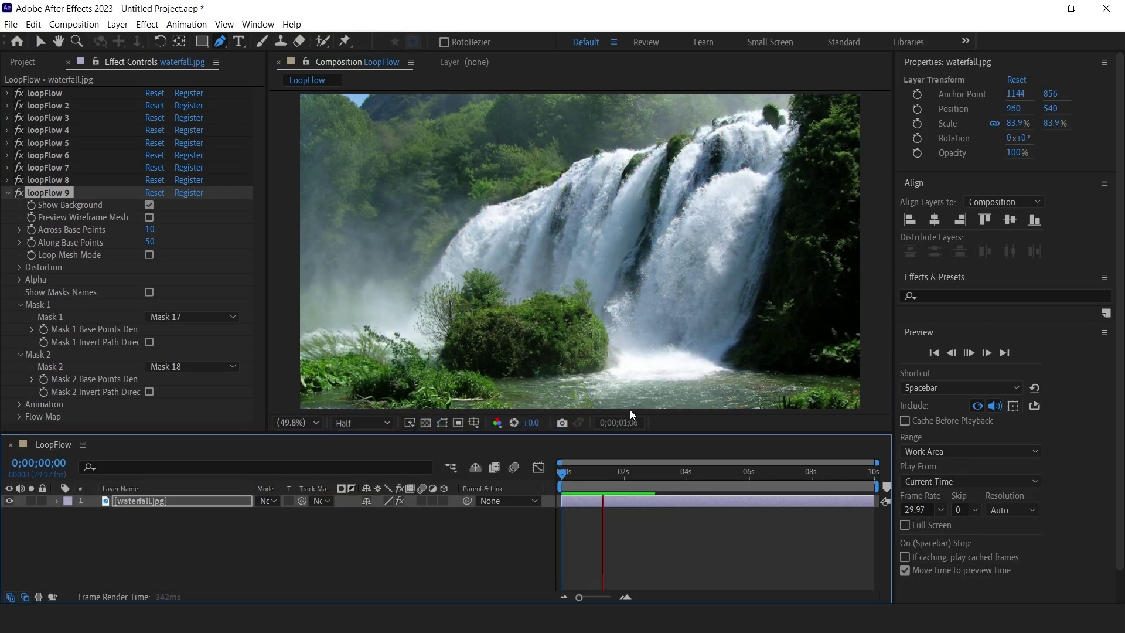
key(space)
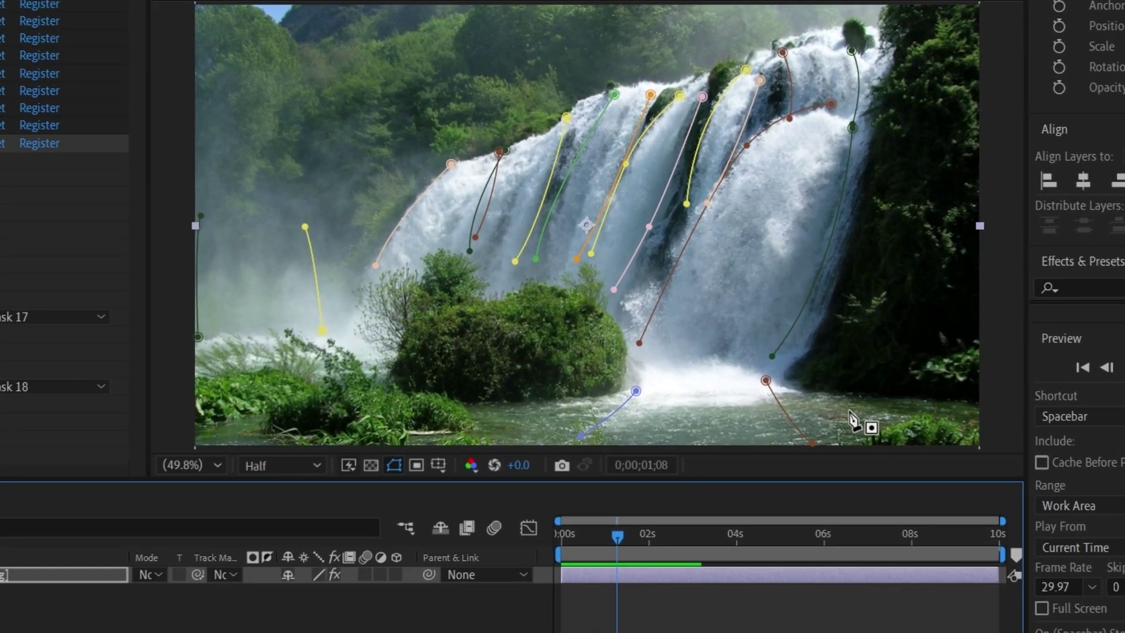
- Draw two open mask paths from the waterfall's right base, one along the far bank and one down to the image's lower edge
scroll(831, 372, up, 2)
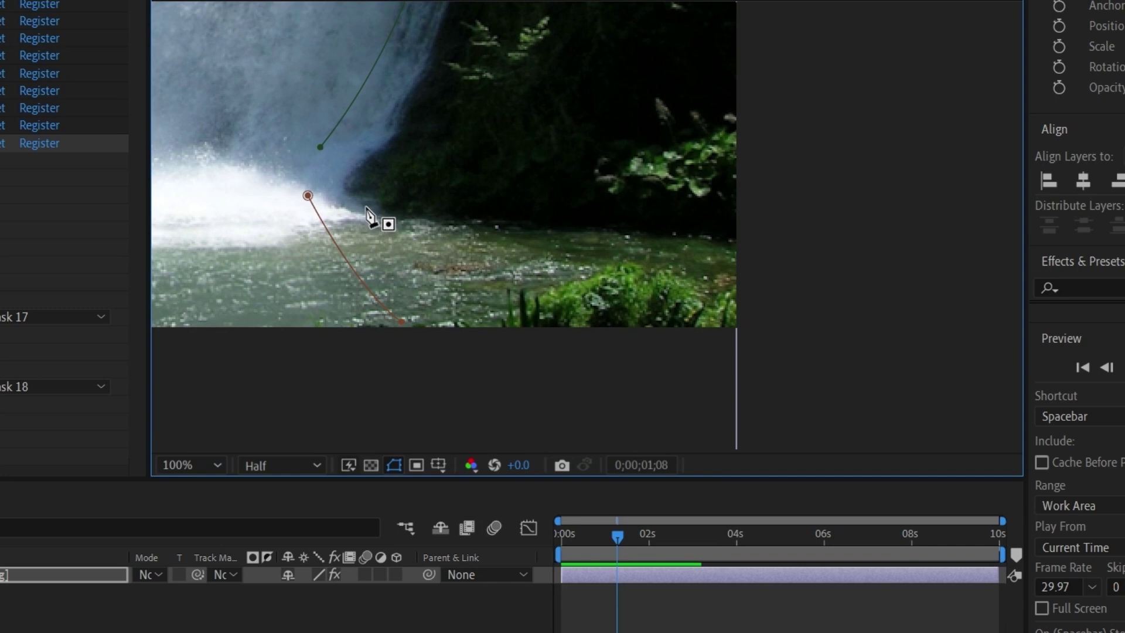
click(364, 205)
click(329, 215)
drag(422, 323, 457, 346)
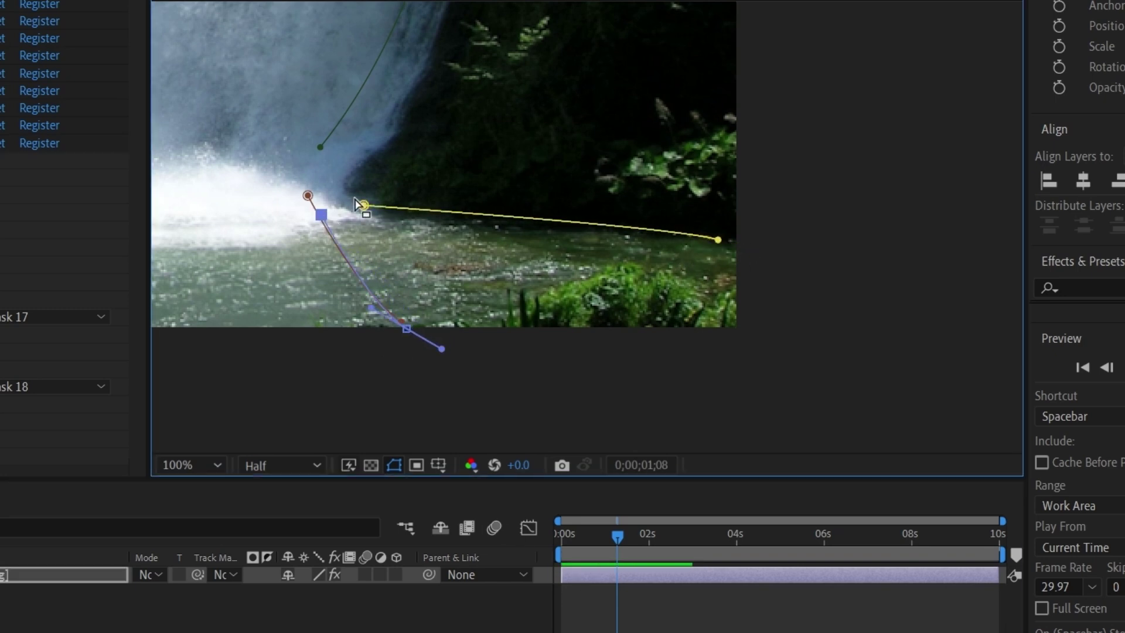
- Duplicate loopFlow 9 and assign Mask 19 as the copy's first mask and Mask 20 as its second mask
click(7, 143)
click(73, 149)
key(ctrl+d)
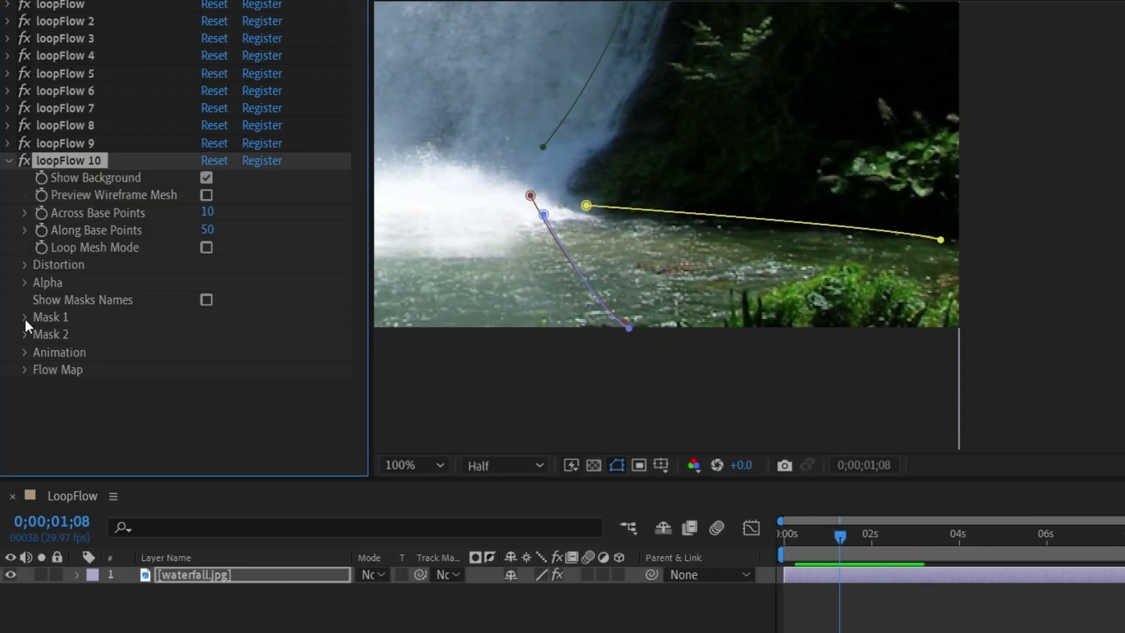
click(25, 317)
click(235, 334)
click(251, 294)
click(25, 386)
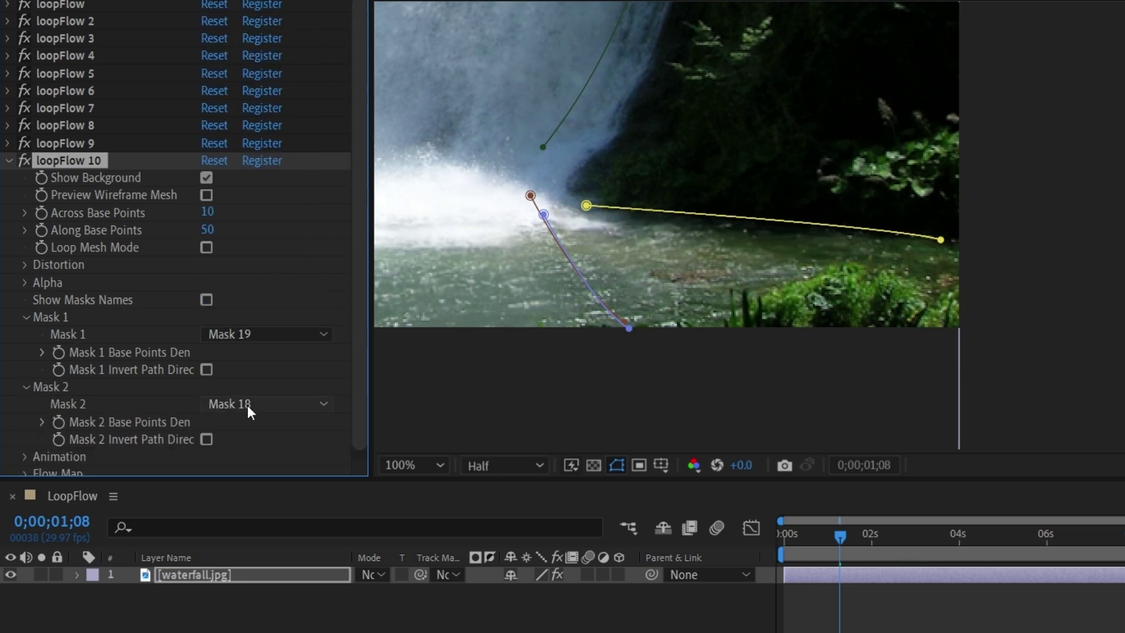
click(247, 406)
click(269, 389)
- Fit the composition in view and play it from the start to check the flow along the pool's right side
click(411, 465)
click(409, 100)
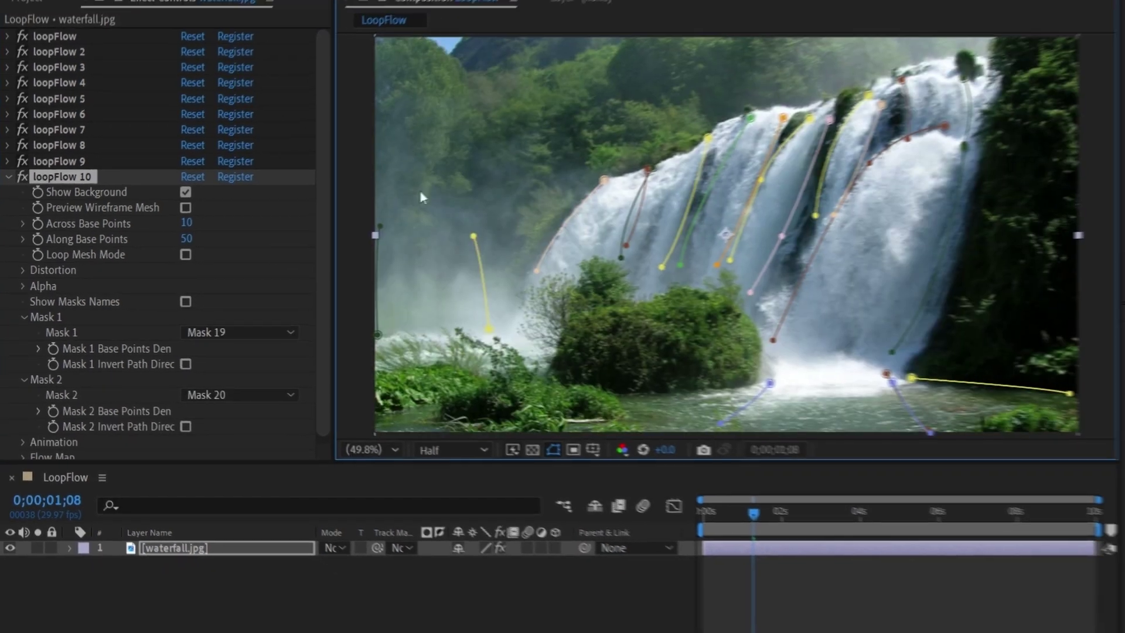
click(703, 513)
key(space)
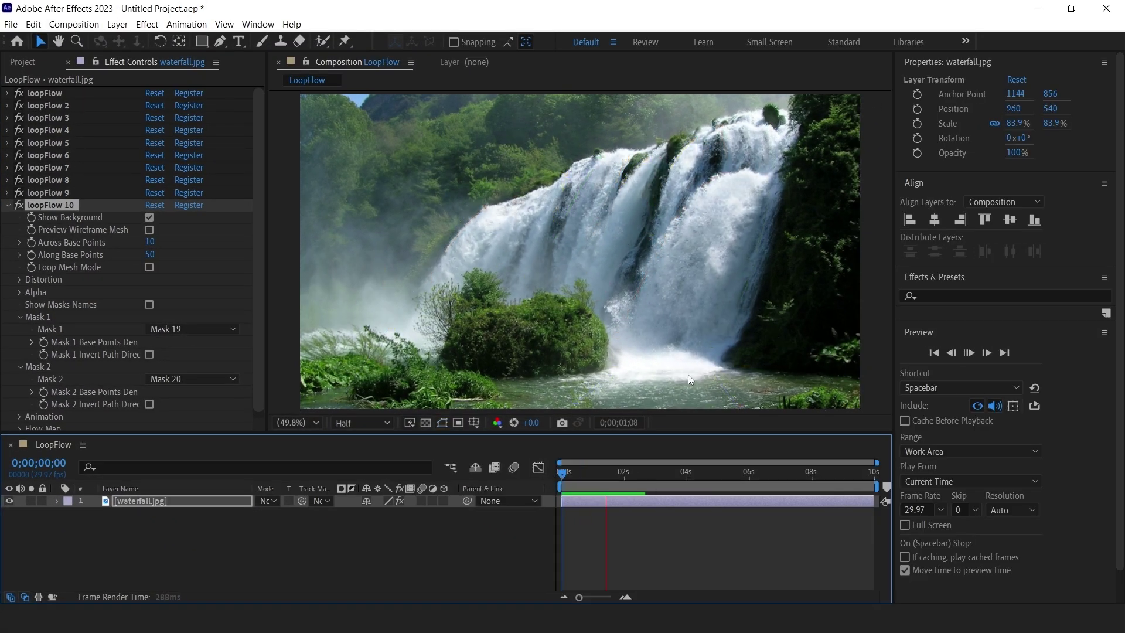
key(space)
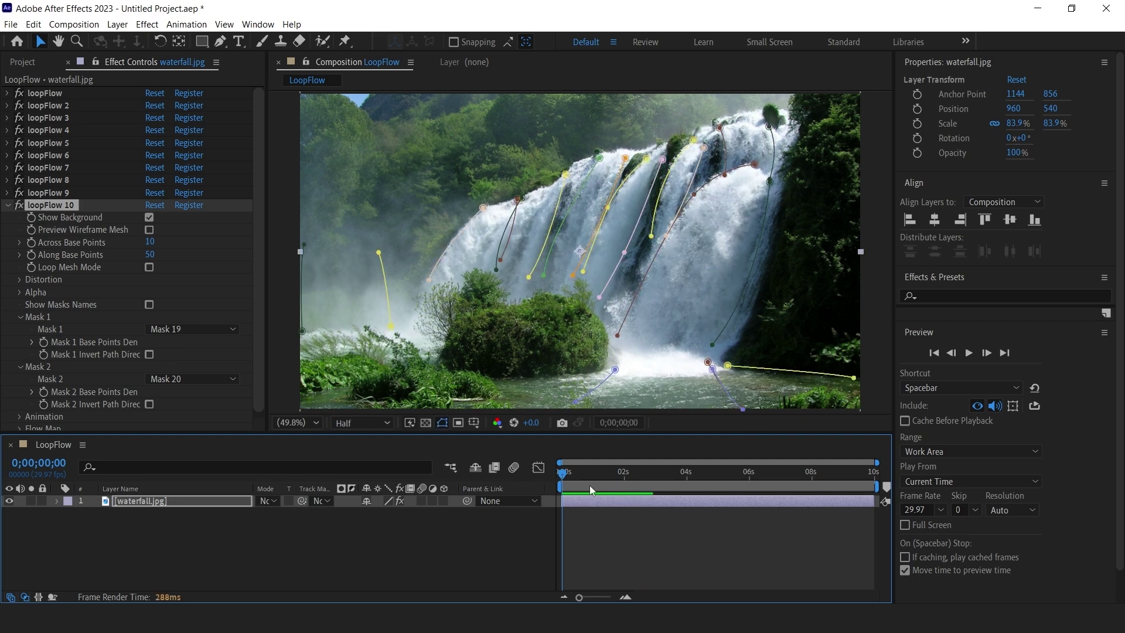
- Draw two open mask paths from the waterfall's left base, one along the bush's waterline and one down to the image's lower edge
scroll(580, 362, up, 3)
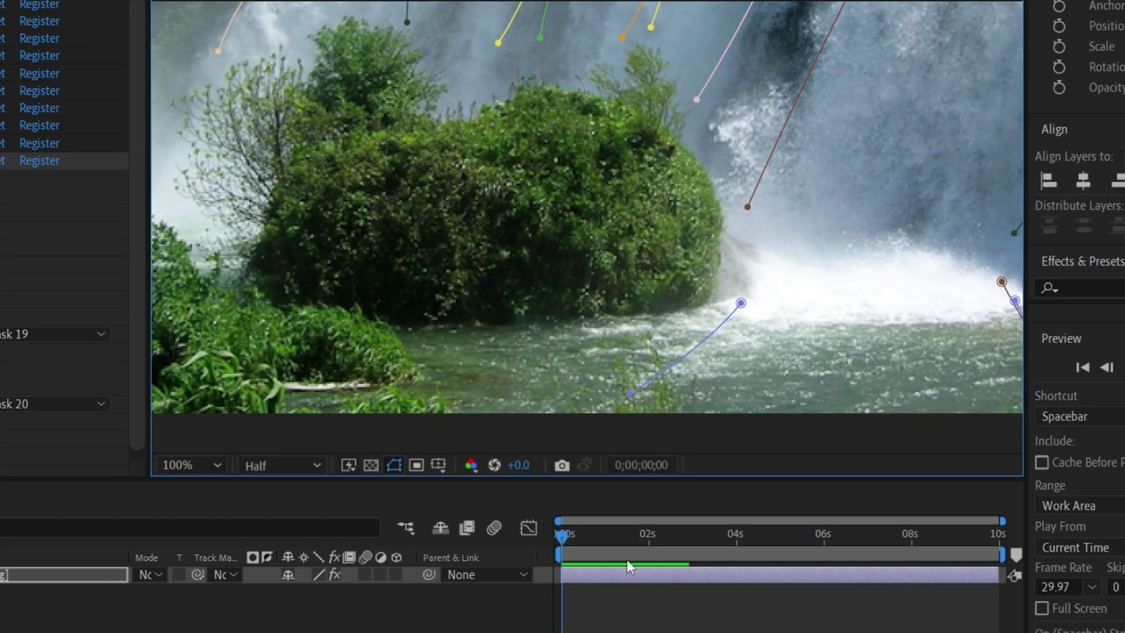
click(140, 66)
click(713, 306)
drag(466, 332, 406, 338)
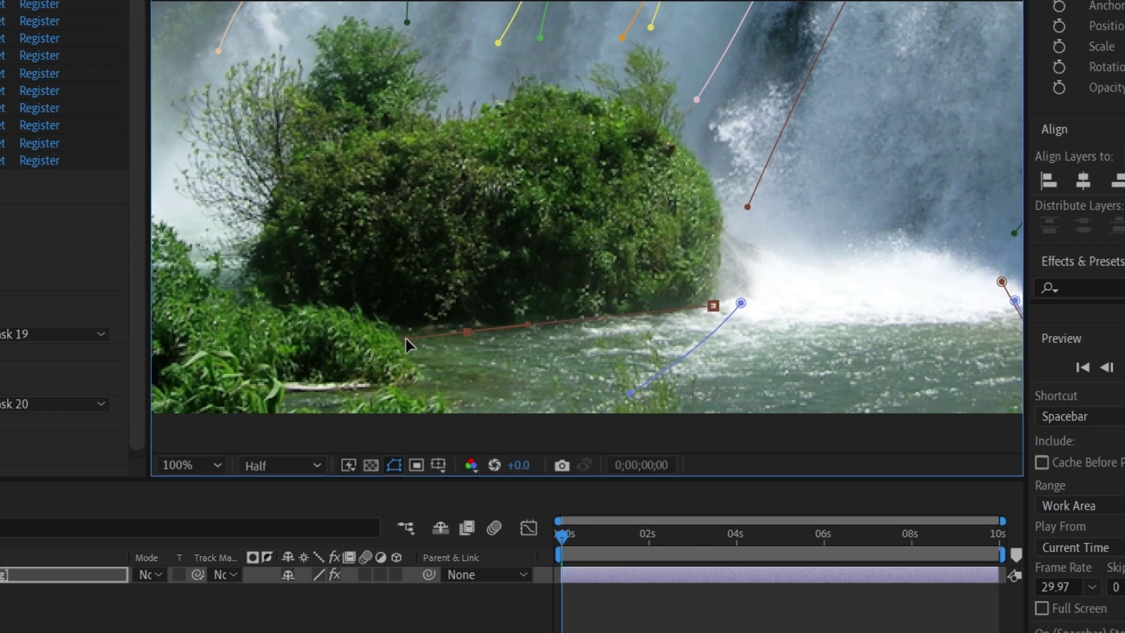
click(612, 571)
click(741, 321)
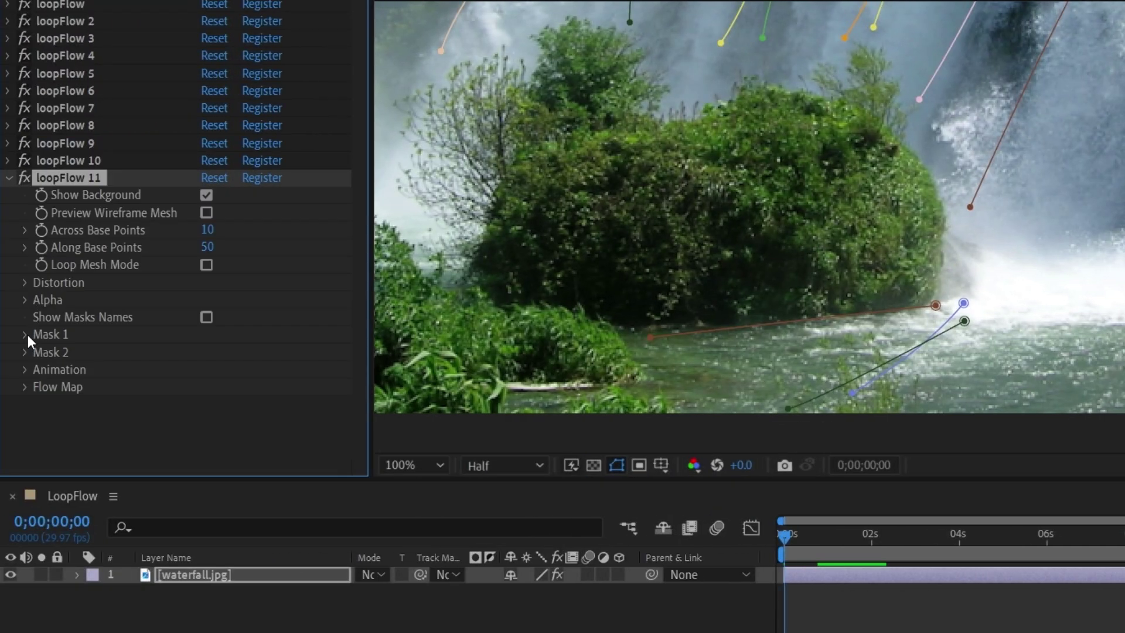
- Assign Mask 21 as the first mask and Mask 22 as the second mask of a duplicate of loopFlow 10
click(27, 335)
click(267, 352)
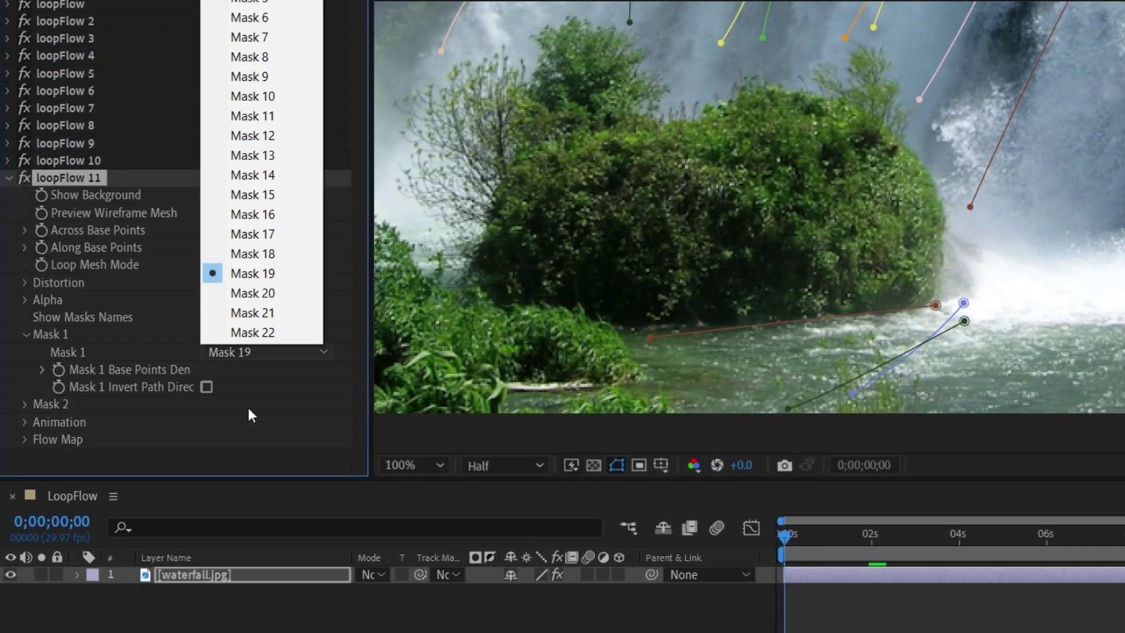
click(252, 311)
click(26, 404)
click(266, 422)
click(269, 402)
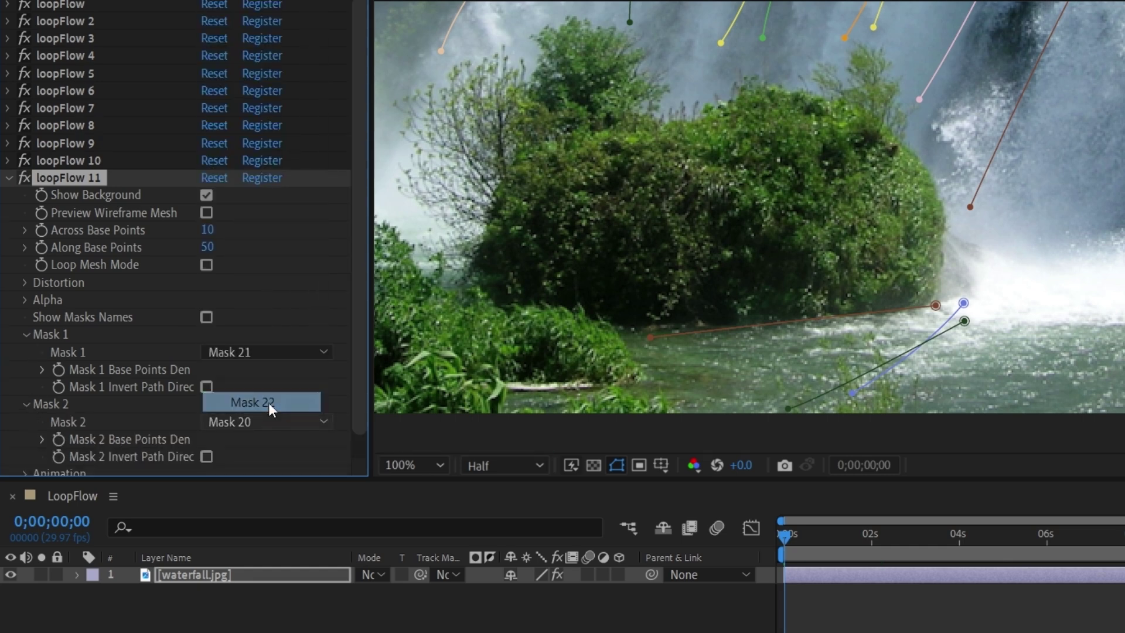
- Fit the composition in view and preview it to check the flow along the pool's left side
click(416, 464)
click(445, 134)
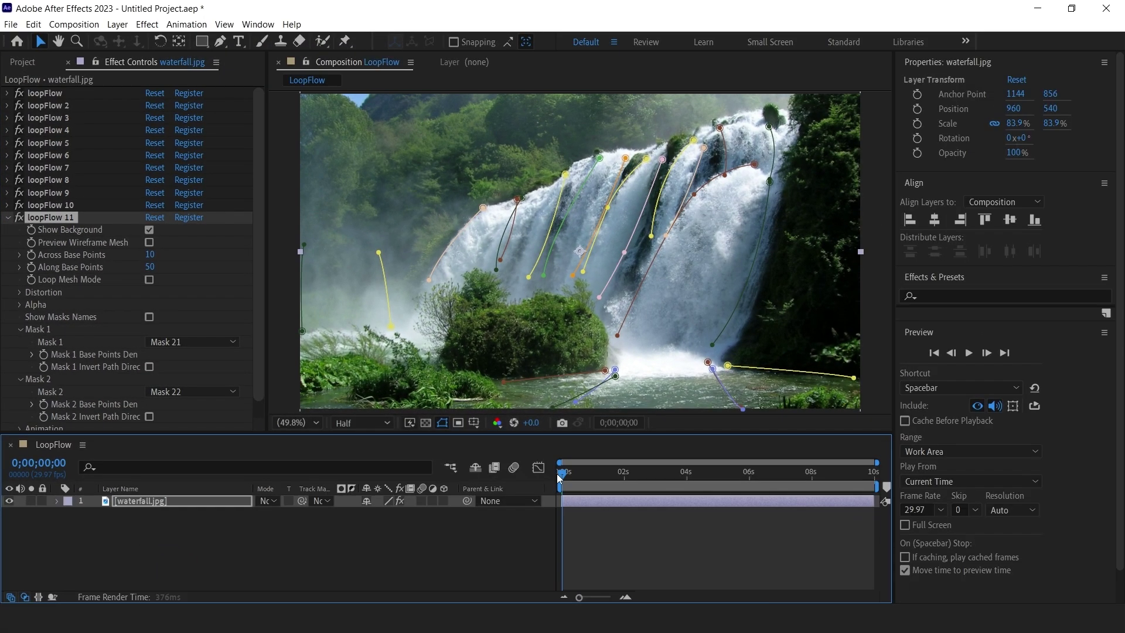
key(space)
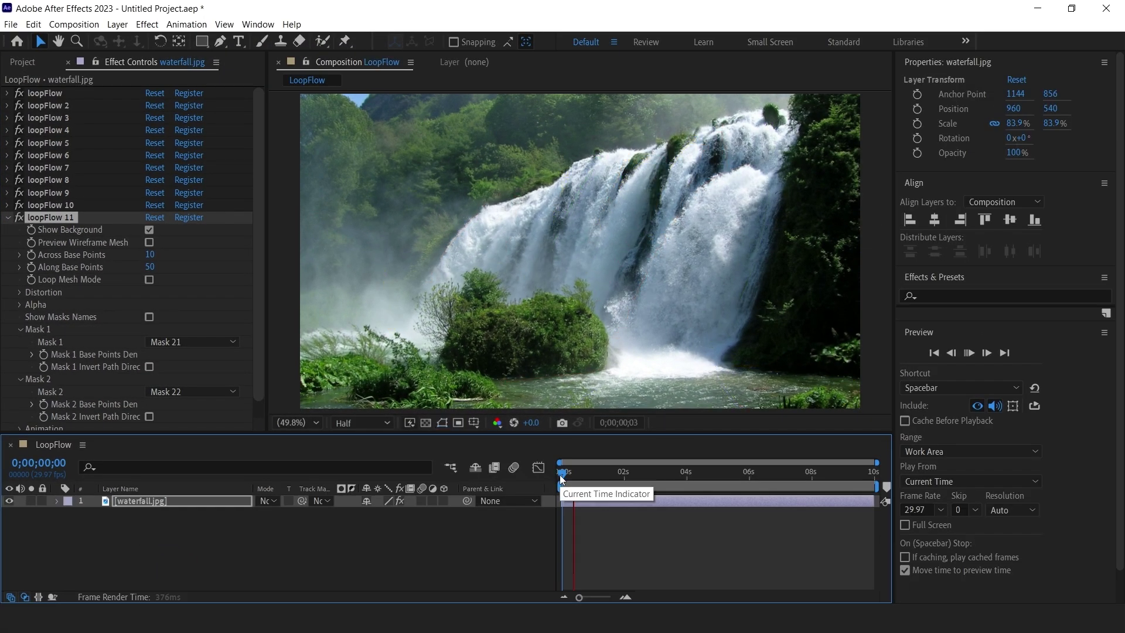
key(space)
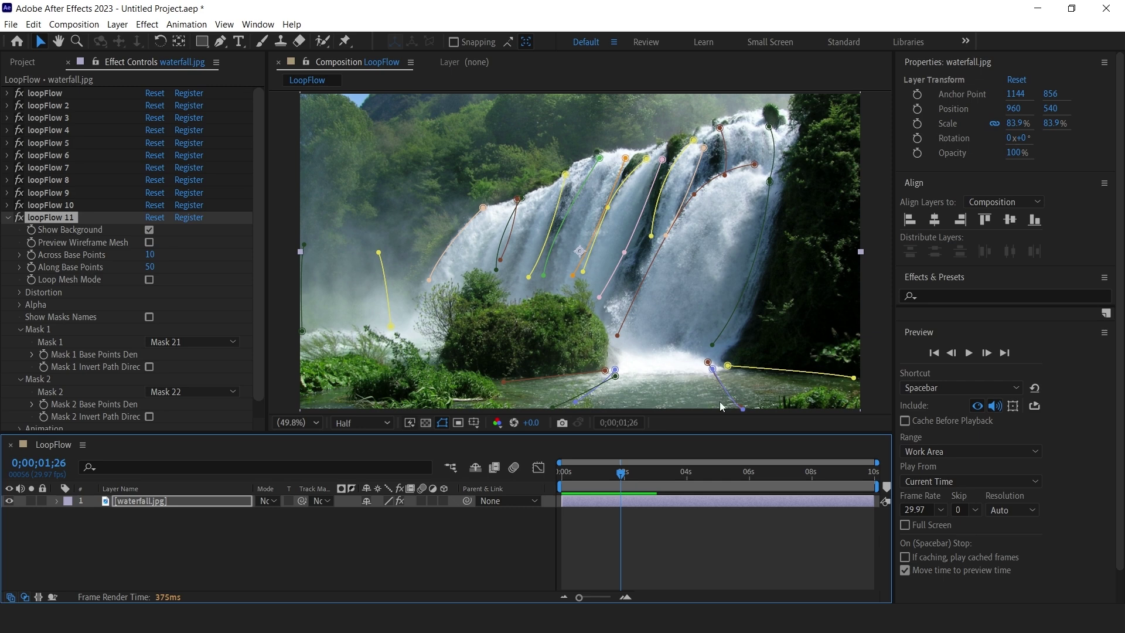
- Play the composition from the start at 100% magnification around the pool to inspect the seams between flow areas
scroll(716, 378, up, 3)
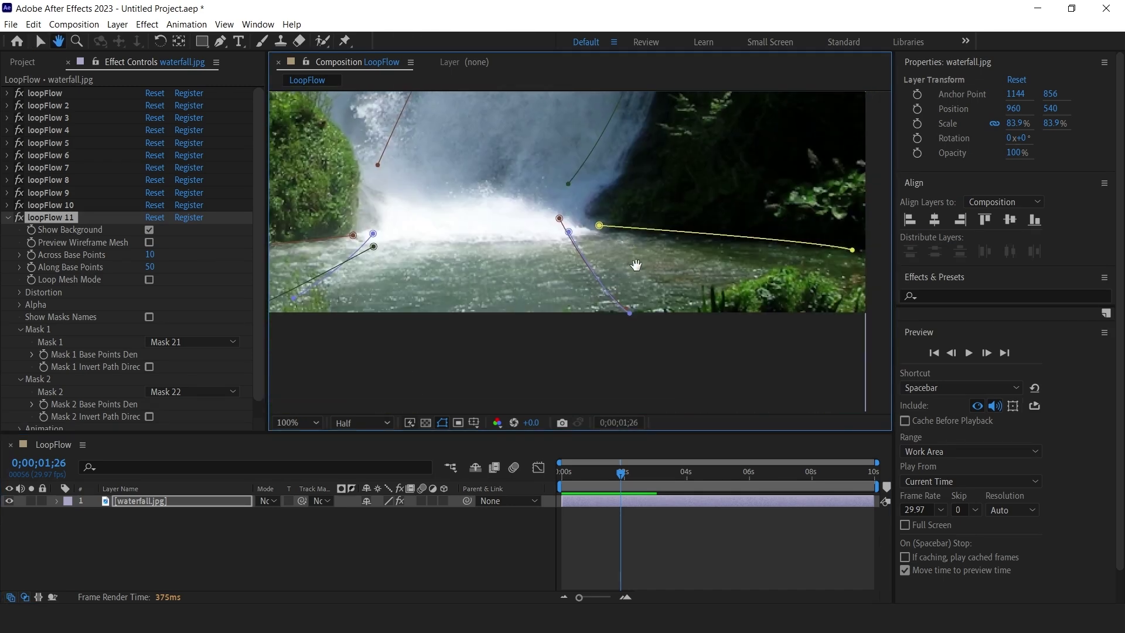
click(568, 472)
key(space)
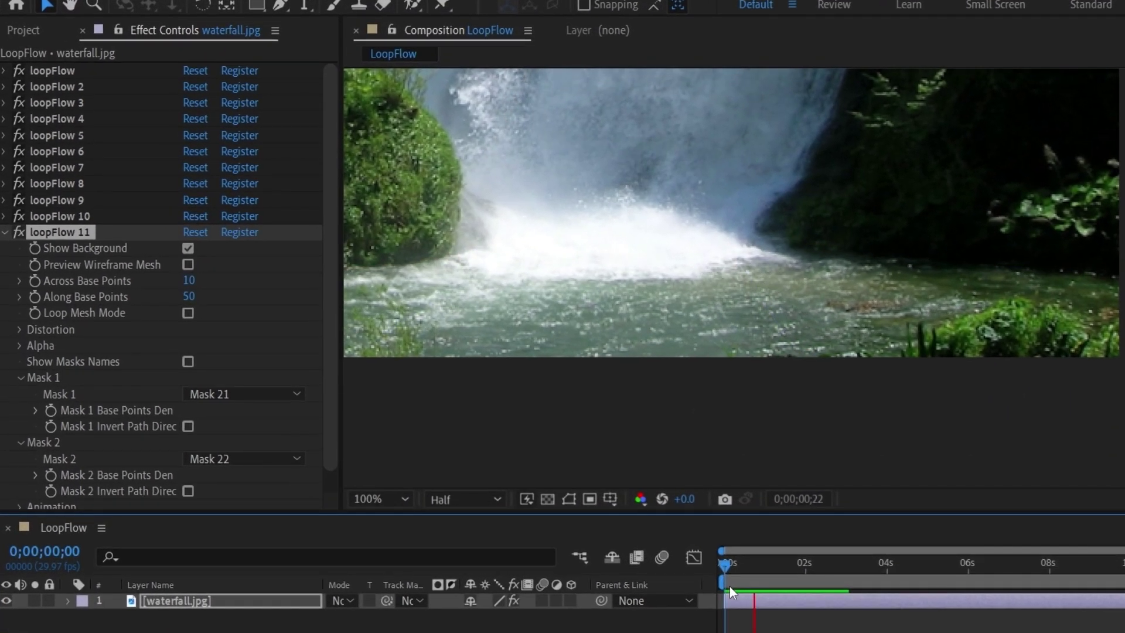
key(space)
- Spread the brown and blue path starts at the waterfall's right base so the flow areas overlap, and replay the composition fitted in view
drag(725, 234, 709, 246)
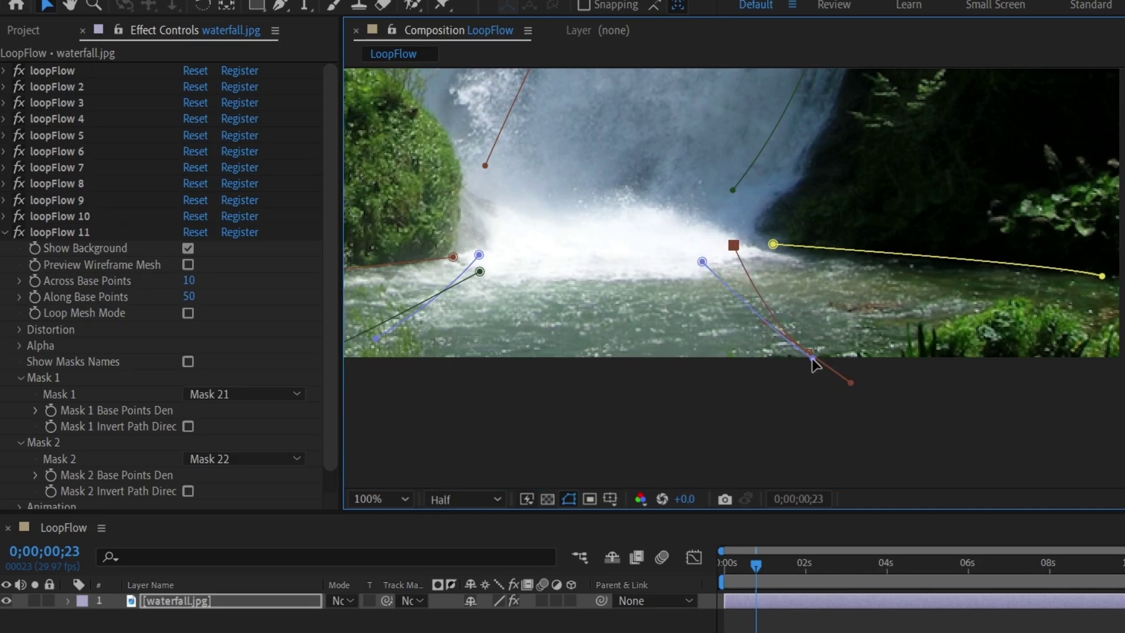
click(721, 565)
key(space)
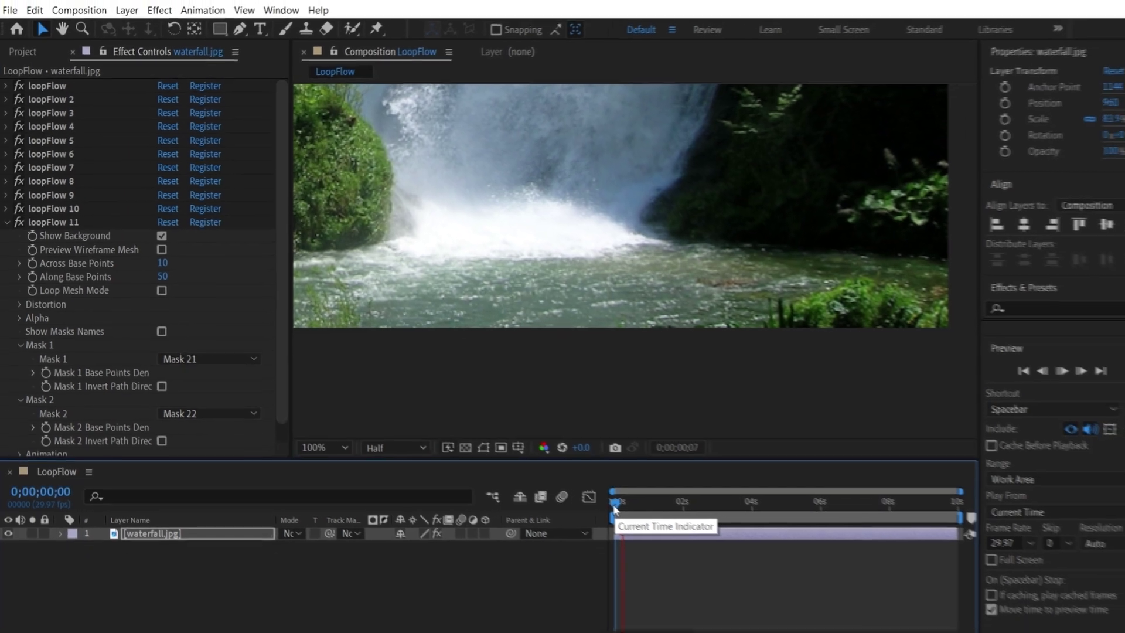
click(324, 446)
click(316, 176)
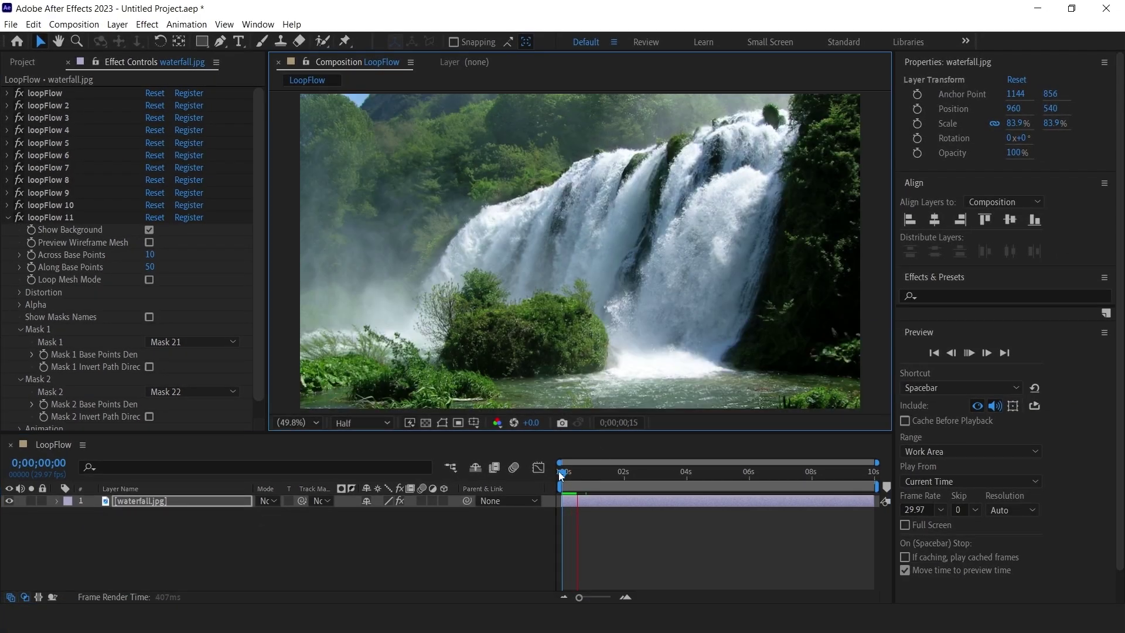